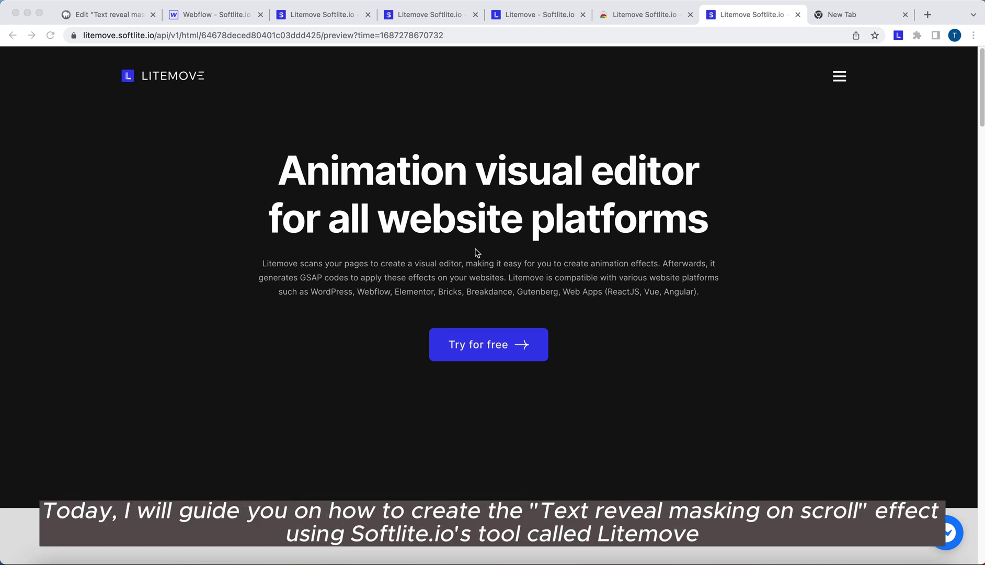
- Scroll the Litemove preview down and back up to watch the Dynamic Features heading reveal line by line
{"action": "scroll", "coordinate": [476, 253], "scroll_direction": "down", "scroll_amount": 3}
{"action": "scroll", "coordinate": [476, 252], "scroll_direction": "down", "scroll_amount": 2}
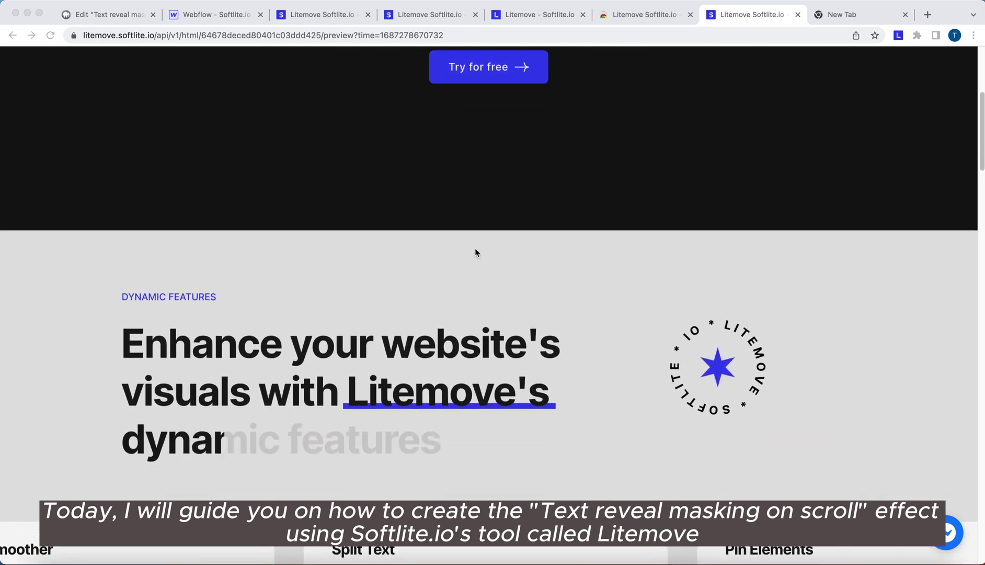
{"action": "scroll", "coordinate": [475, 252], "scroll_direction": "down", "scroll_amount": 5}
{"action": "scroll", "coordinate": [474, 248], "scroll_direction": "up", "scroll_amount": 10}
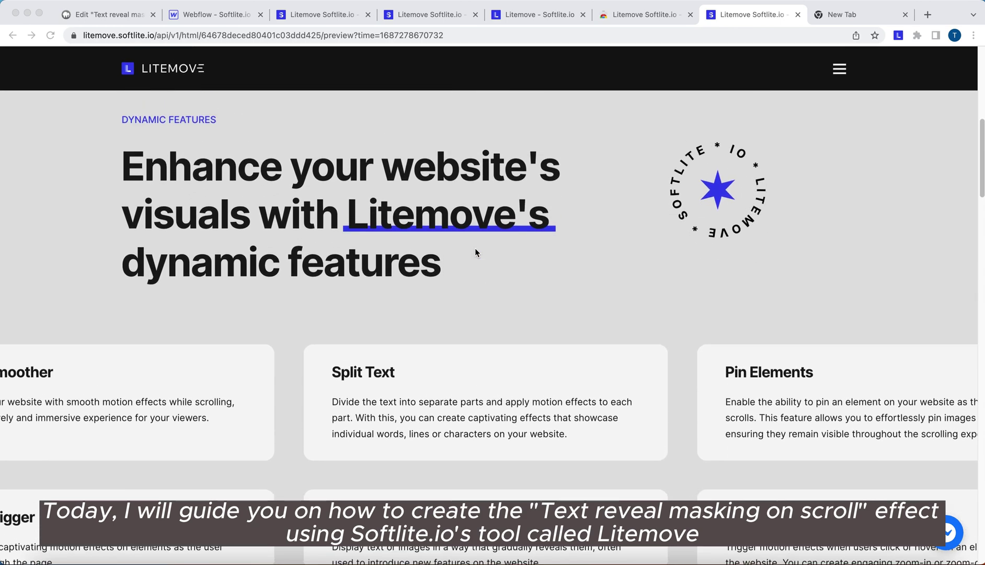
{"action": "scroll", "coordinate": [476, 252], "scroll_direction": "up", "scroll_amount": 3}
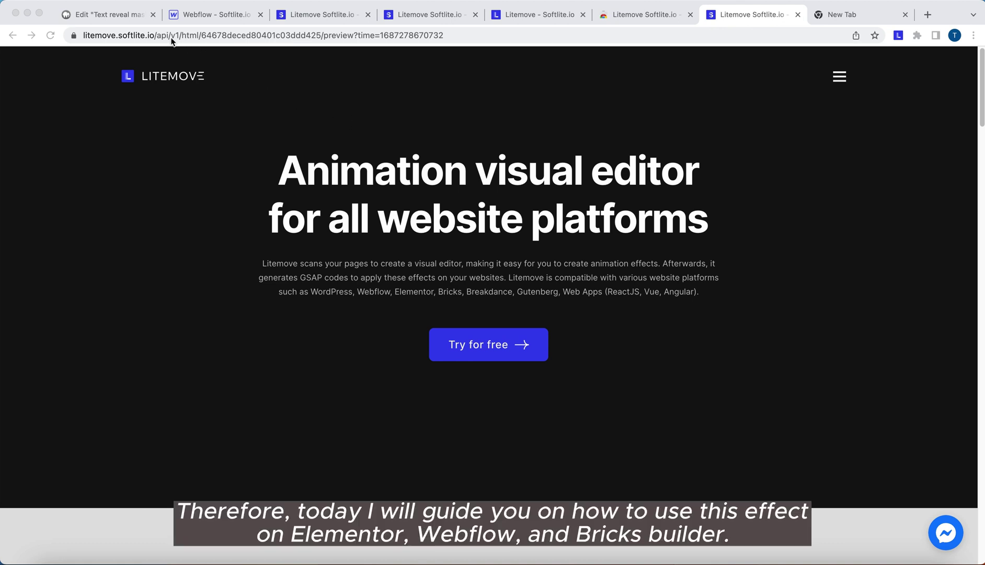
- Look over the Elementor, Webflow and Bricks builder versions of the page, then return to the Litemove preview
{"action": "left_click", "coordinate": [126, 15]}
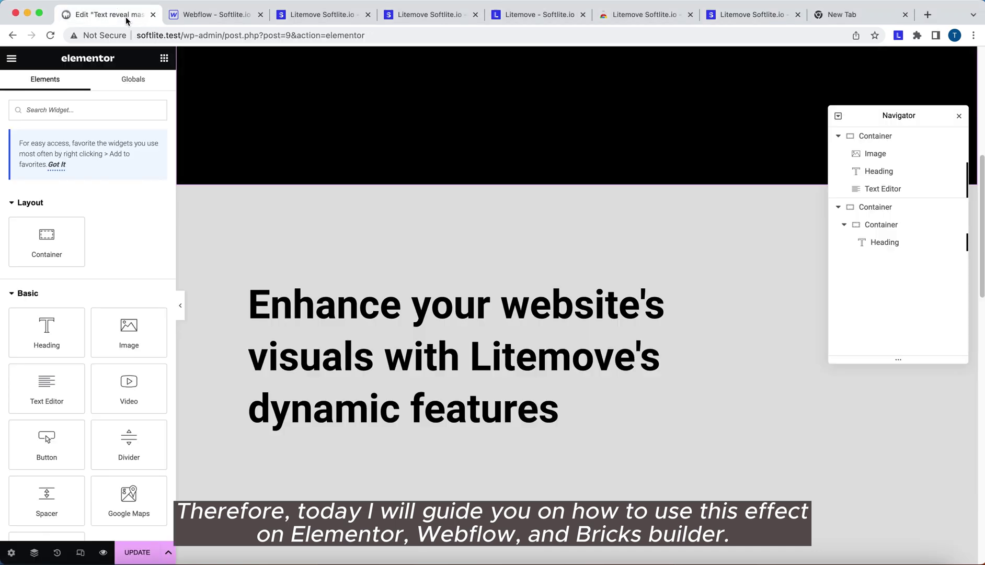
{"action": "left_click", "coordinate": [195, 20]}
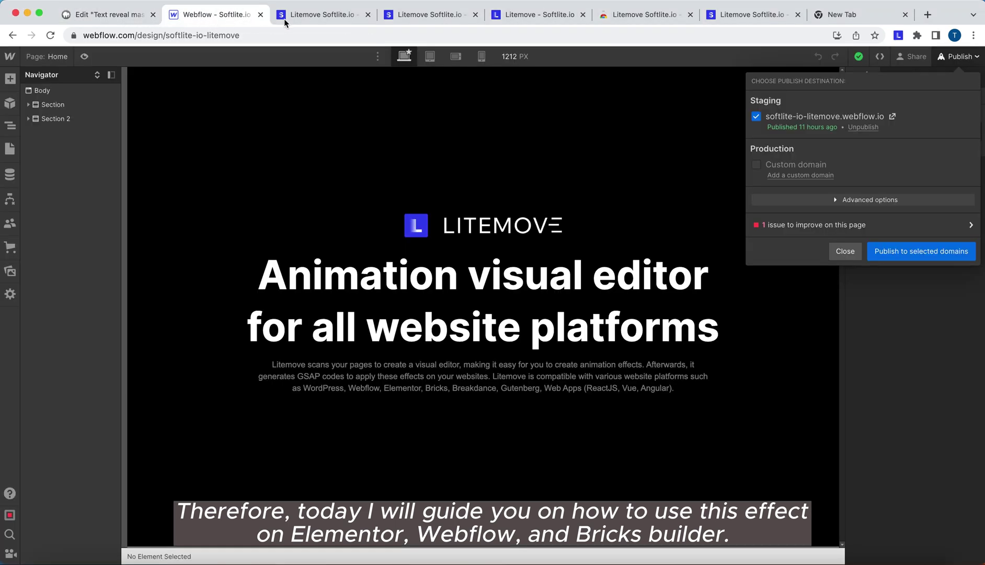
{"action": "left_click", "coordinate": [301, 16]}
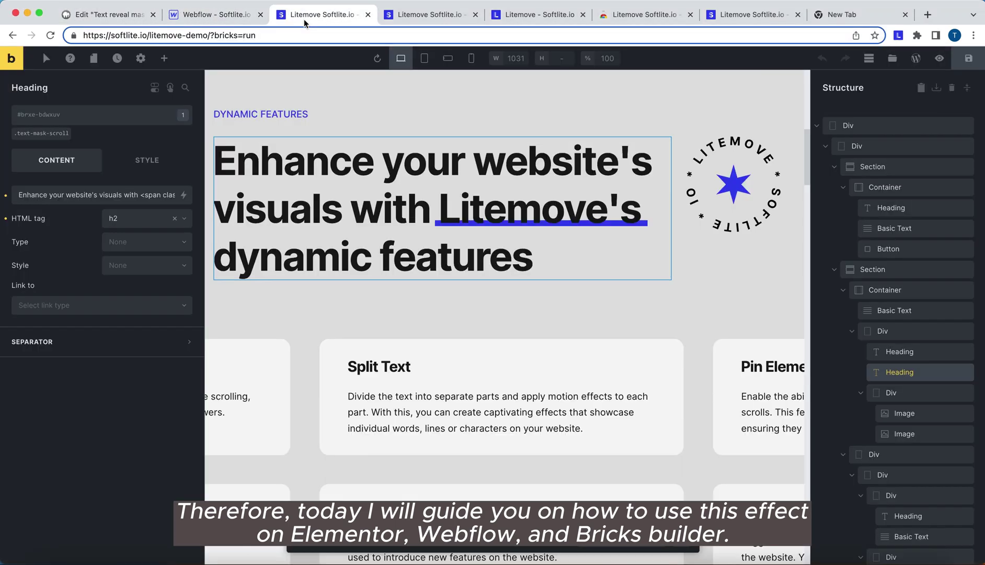
{"action": "left_click", "coordinate": [714, 19]}
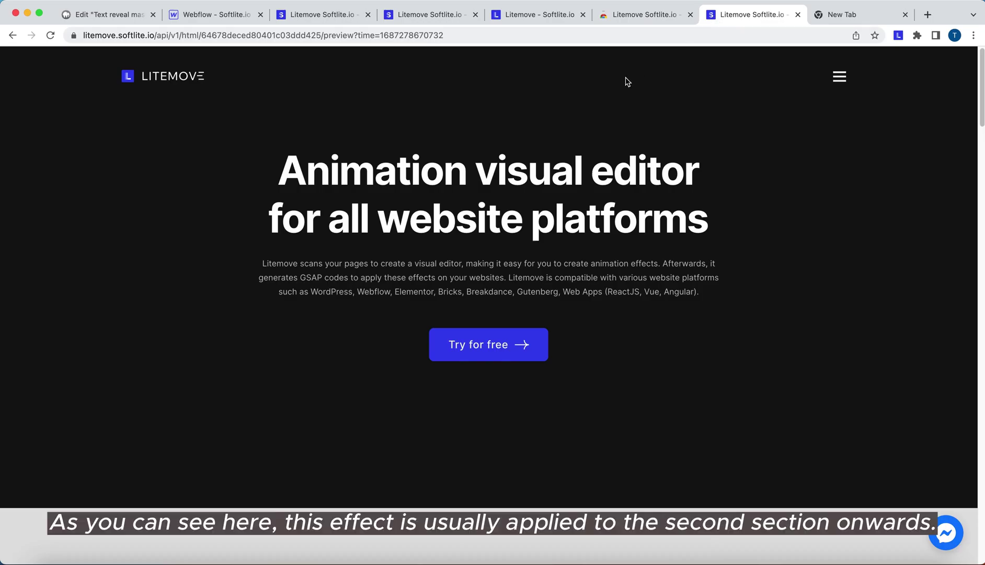
- Scroll the preview down and up again to rewatch the heading reveal
{"action": "scroll", "coordinate": [606, 88], "scroll_direction": "down", "scroll_amount": 3}
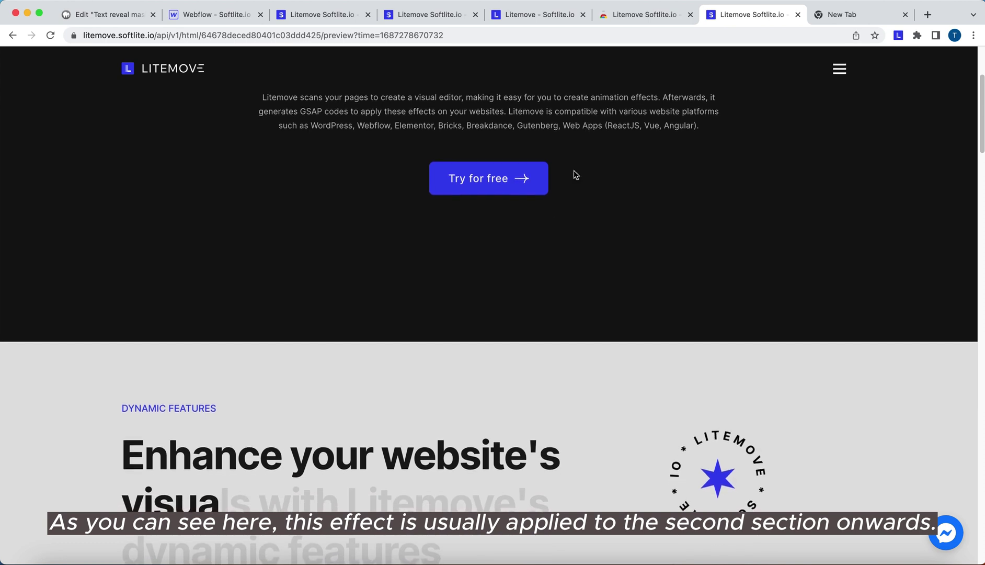
{"action": "scroll", "coordinate": [486, 385], "scroll_direction": "down", "scroll_amount": 2}
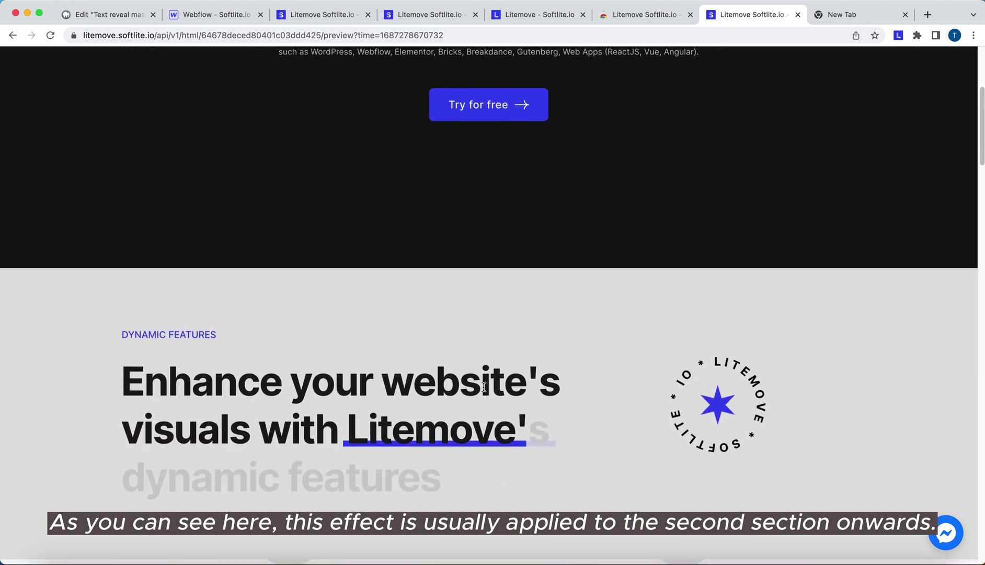
{"action": "scroll", "coordinate": [483, 385], "scroll_direction": "down", "scroll_amount": 2}
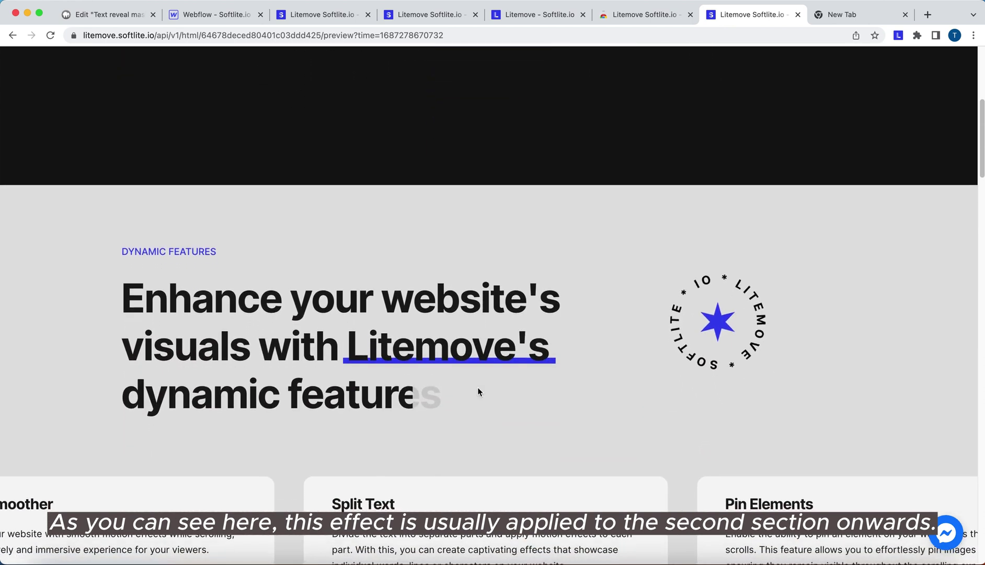
{"action": "scroll", "coordinate": [477, 391], "scroll_direction": "up", "scroll_amount": 4}
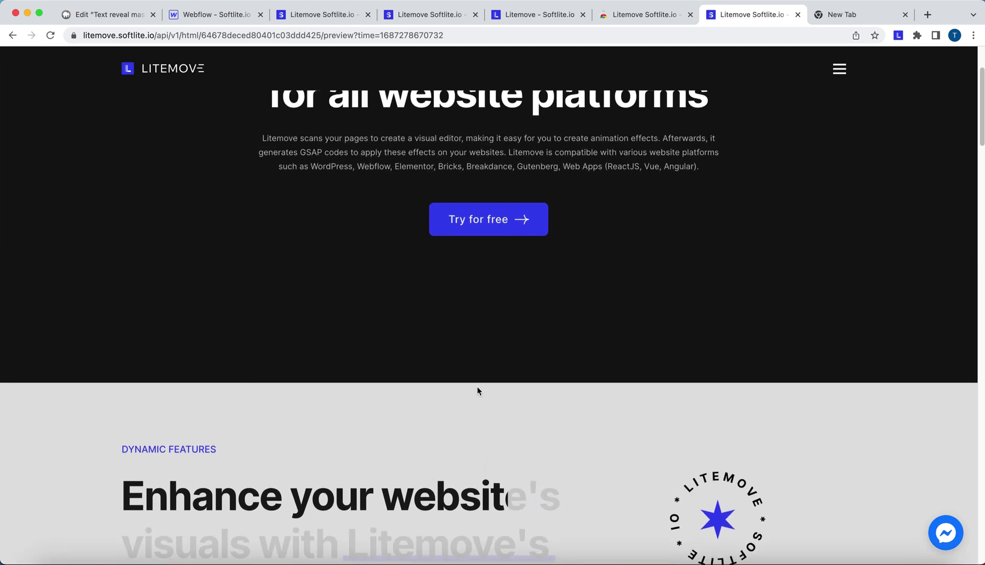
{"action": "scroll", "coordinate": [478, 391], "scroll_direction": "up", "scroll_amount": 3}
- In Elementor, scroll to the second container and select the 'Enhance your website's visuals' heading for editing
{"action": "left_click", "coordinate": [79, 16]}
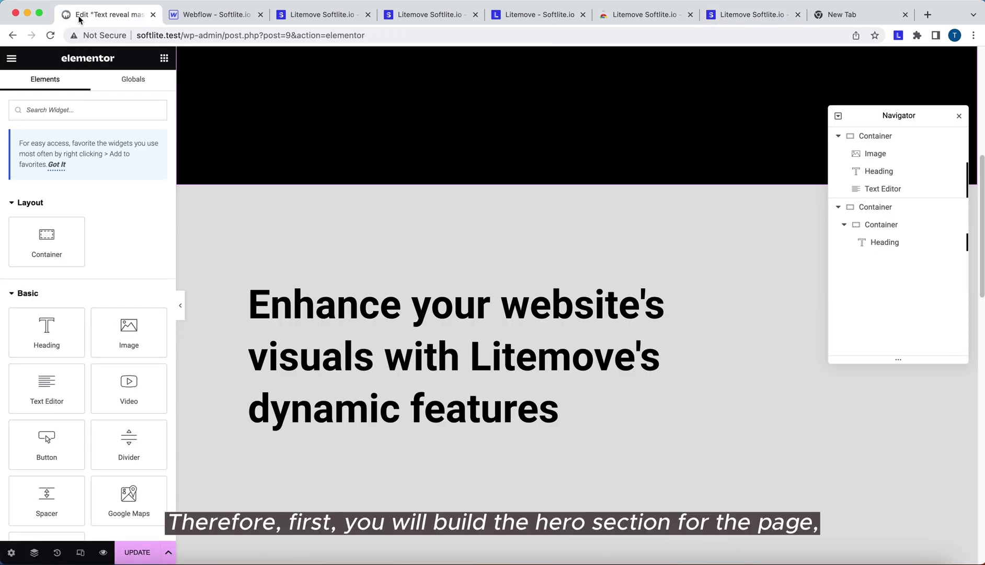
{"action": "scroll", "coordinate": [413, 169], "scroll_direction": "up", "scroll_amount": 6}
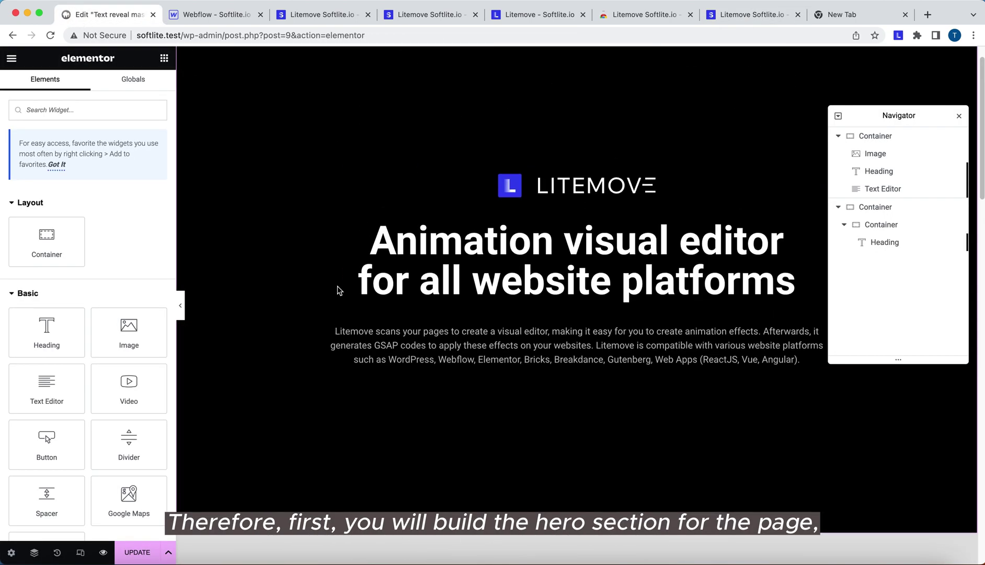
{"action": "scroll", "coordinate": [427, 332], "scroll_direction": "down", "scroll_amount": 6}
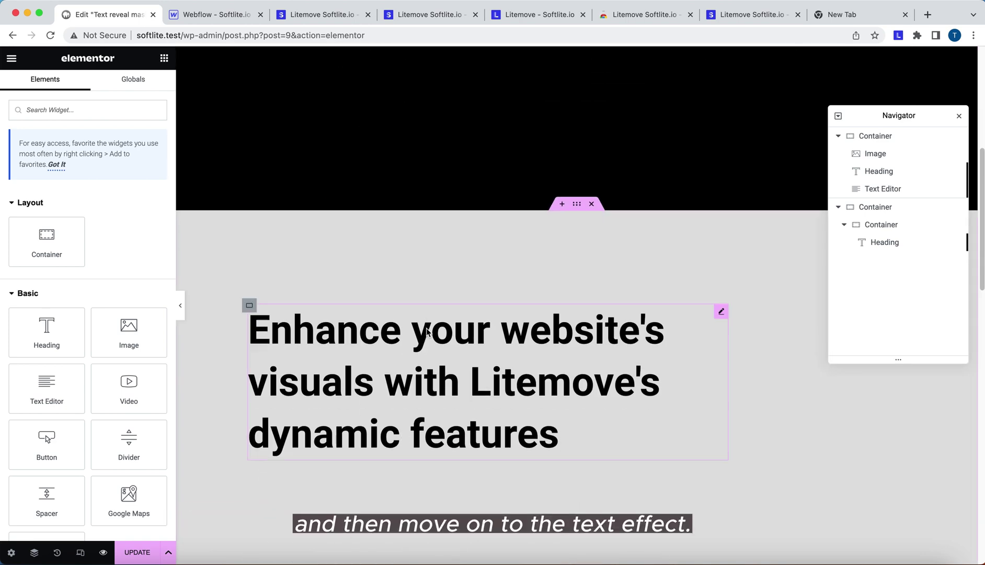
{"action": "scroll", "coordinate": [361, 331], "scroll_direction": "down", "scroll_amount": 2}
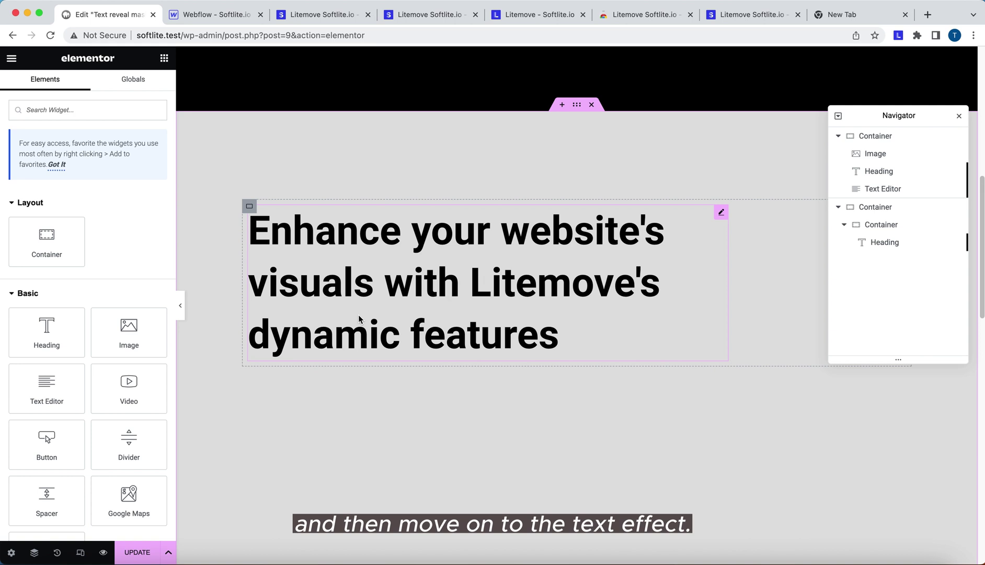
{"action": "left_click", "coordinate": [359, 317]}
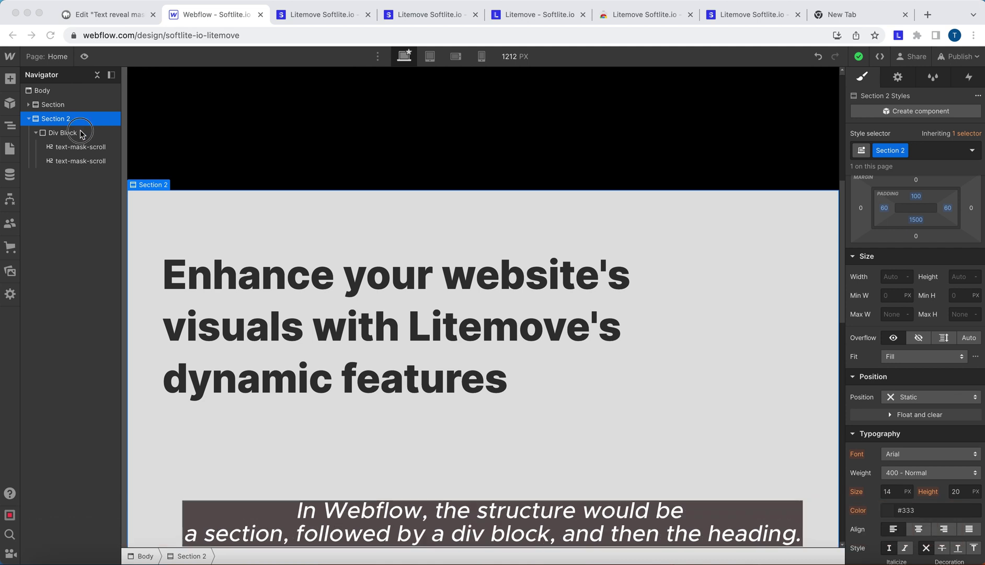
- Inspect the Webflow Div Block and its first text-mask-scroll H2, then switch to Bricks builder
{"action": "left_click", "coordinate": [81, 134]}
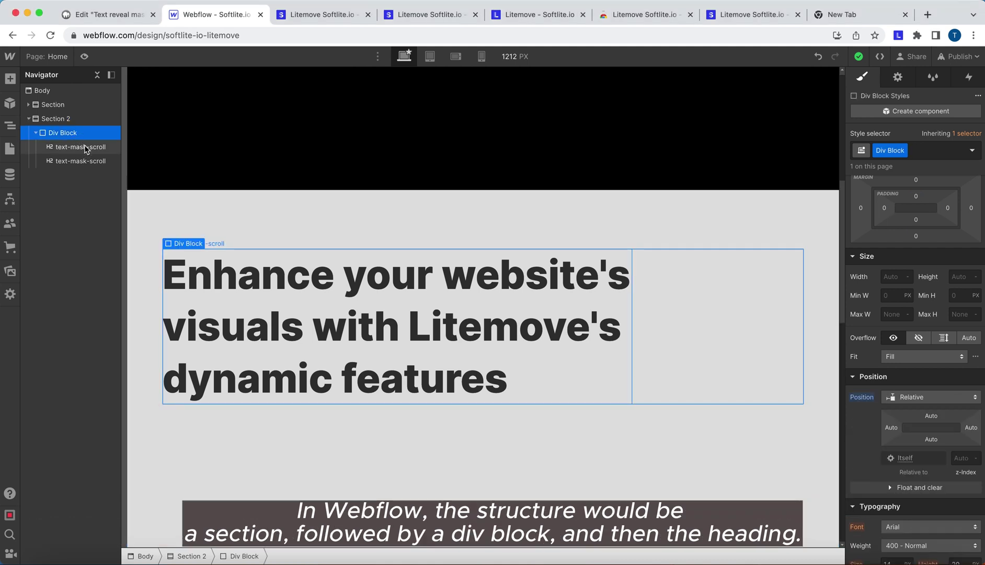
{"action": "left_click", "coordinate": [86, 148]}
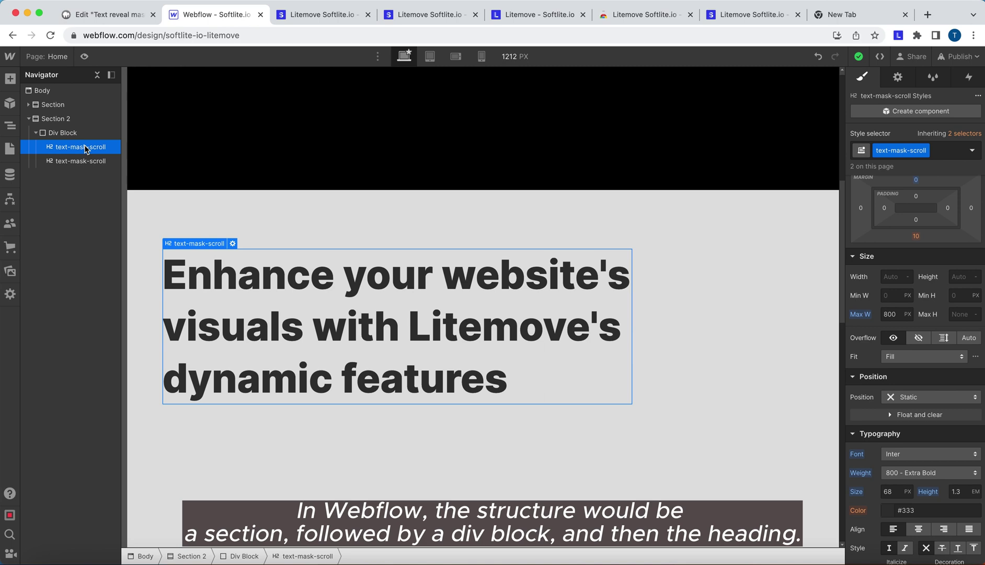
{"action": "left_click", "coordinate": [326, 16]}
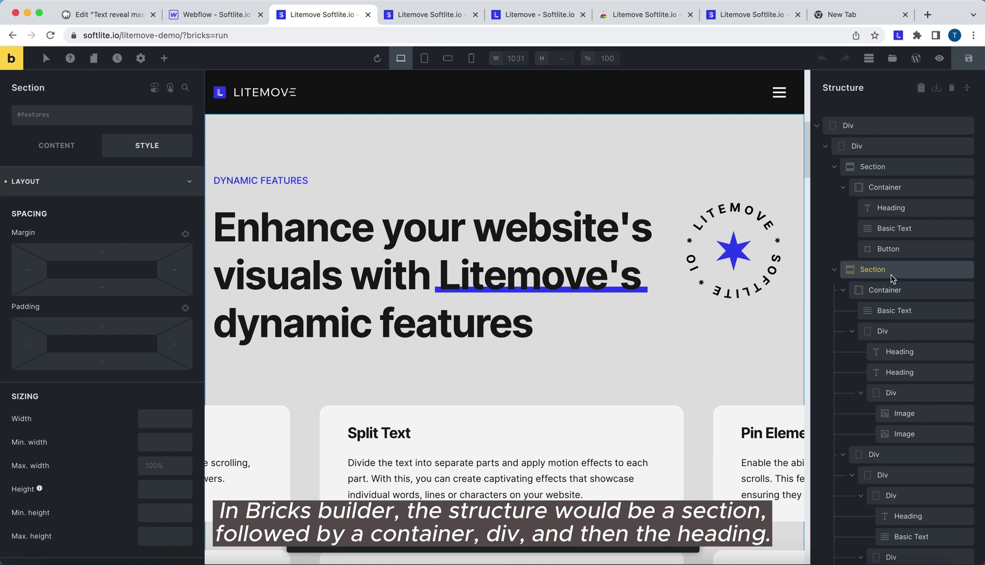
- Trace the Bricks Container, Div and Heading in the Structure panel, then return to the Litemove preview
{"action": "left_click", "coordinate": [889, 290]}
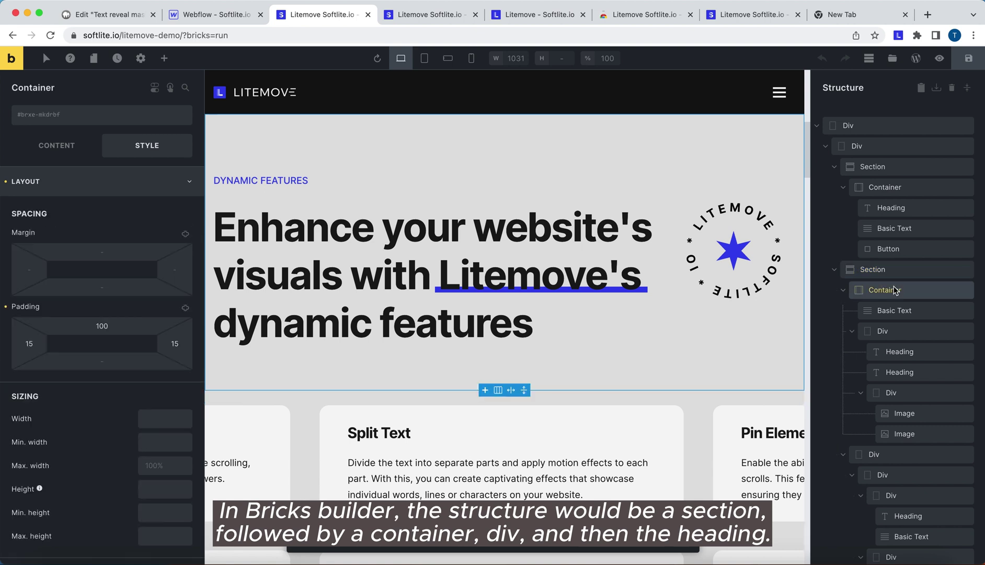
{"action": "left_click", "coordinate": [904, 333]}
{"action": "left_click", "coordinate": [906, 351]}
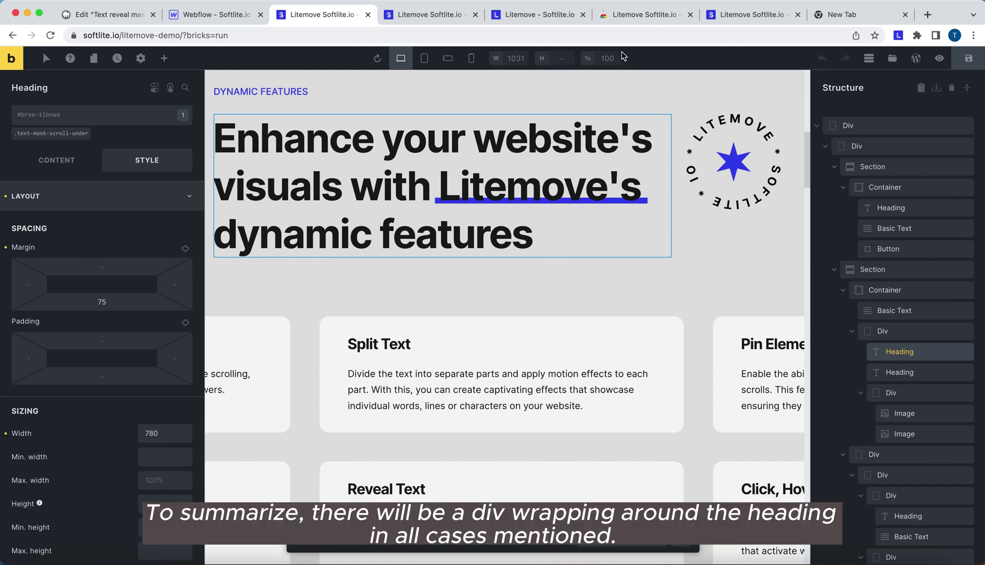
{"action": "left_click", "coordinate": [723, 19]}
- Drag-select the Litemove heading twice to reveal its two stacked copies, black over lighter
{"action": "scroll", "coordinate": [462, 344], "scroll_direction": "down", "scroll_amount": 2}
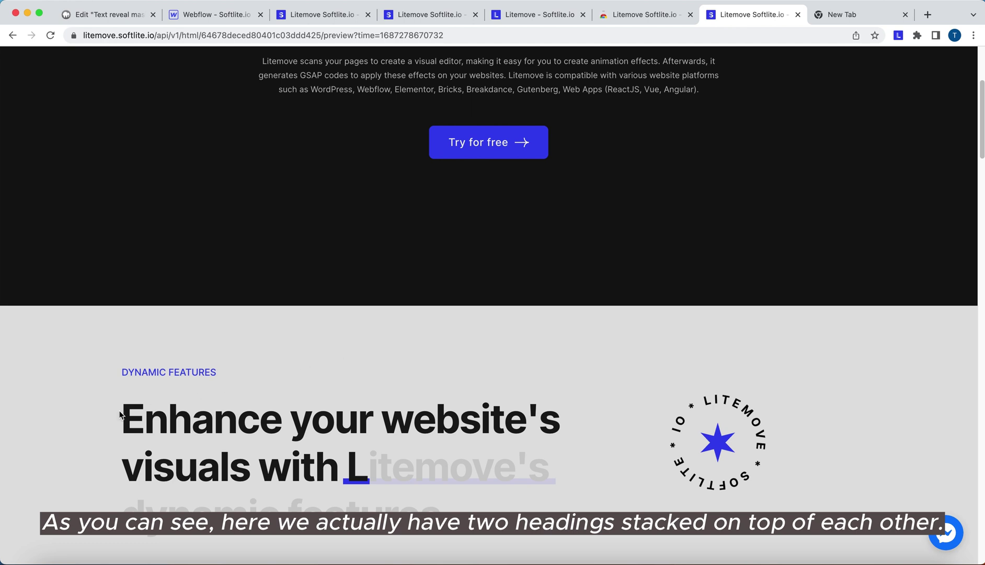
{"action": "left_click_drag", "start_coordinate": [119, 417], "coordinate": [361, 472]}
{"action": "left_click", "coordinate": [201, 445]}
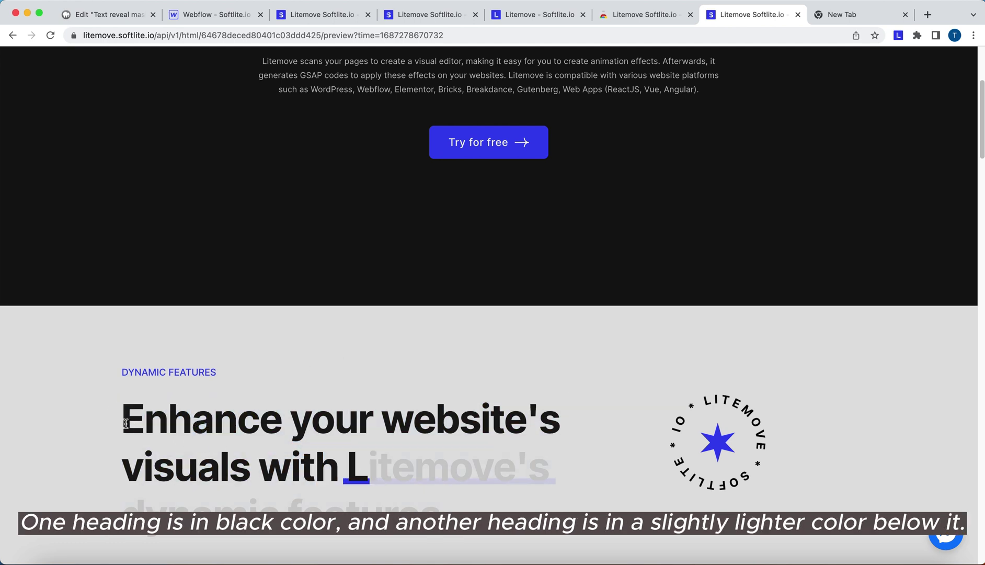
{"action": "left_click_drag", "start_coordinate": [126, 423], "coordinate": [370, 473]}
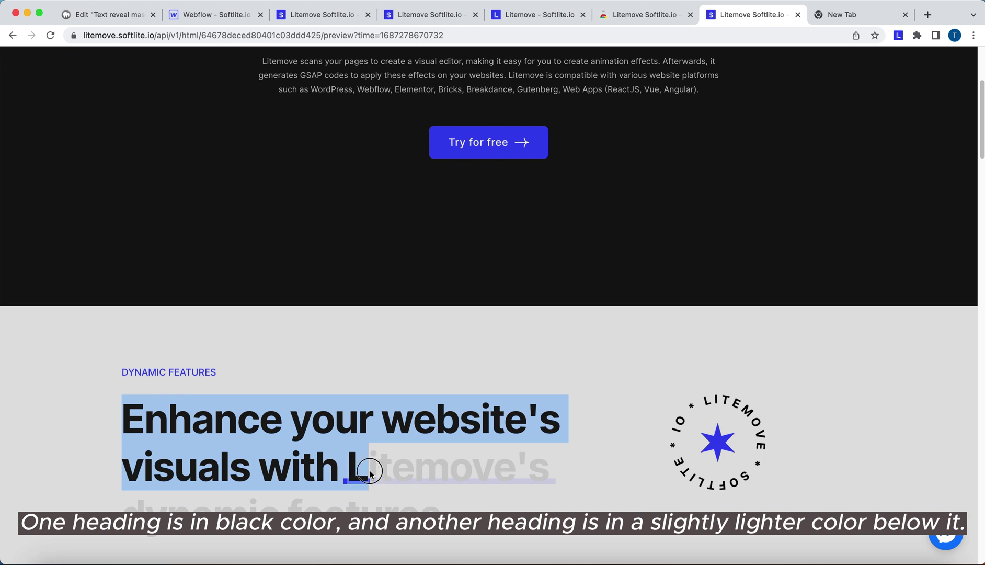
{"action": "left_click", "coordinate": [380, 479]}
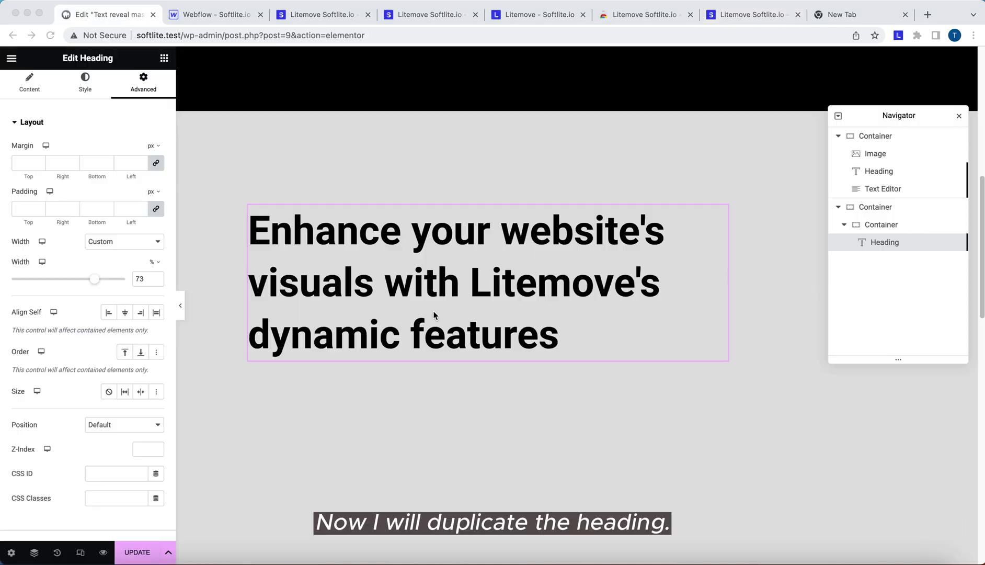
- Duplicate the heading and give the first copy the CSS class text-mask-scroll-under
{"action": "right_click", "coordinate": [433, 312]}
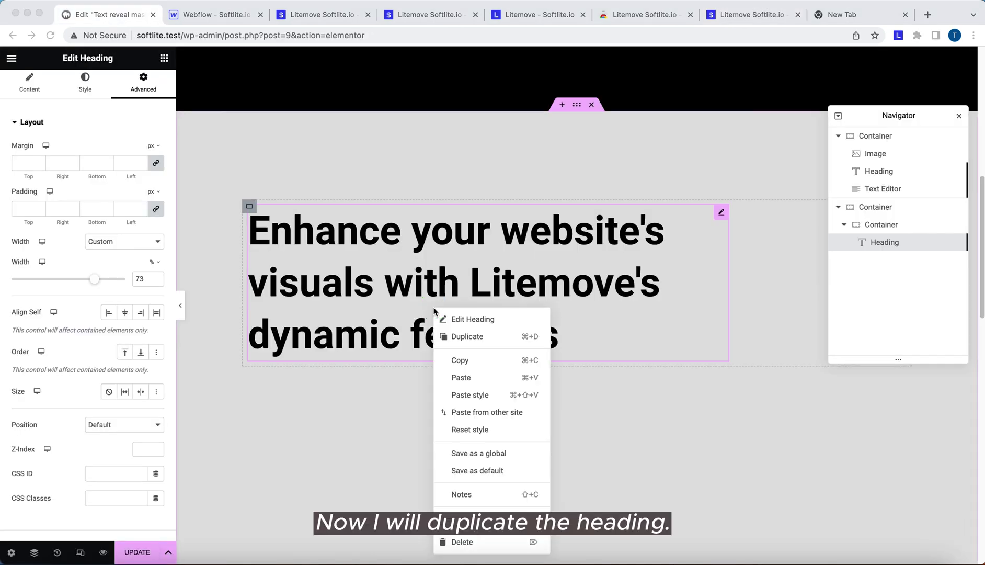
{"action": "left_click", "coordinate": [455, 337]}
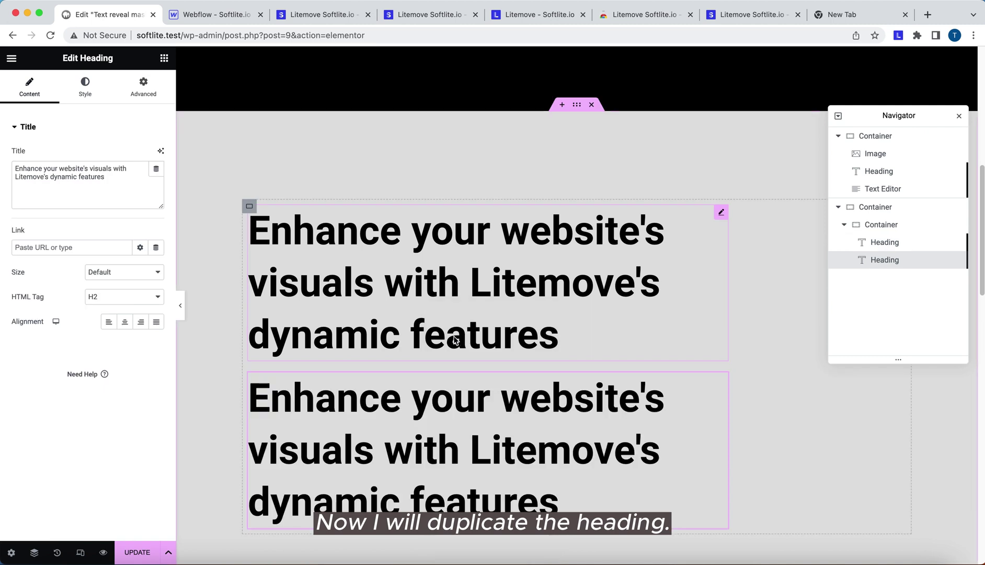
{"action": "left_click", "coordinate": [412, 309]}
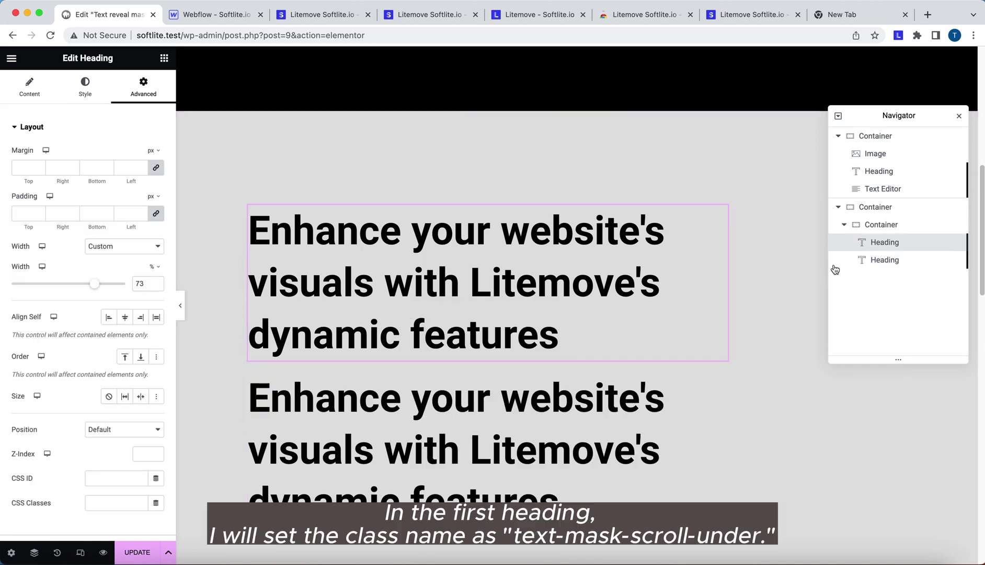
{"action": "scroll", "coordinate": [73, 351], "scroll_direction": "down", "scroll_amount": 1}
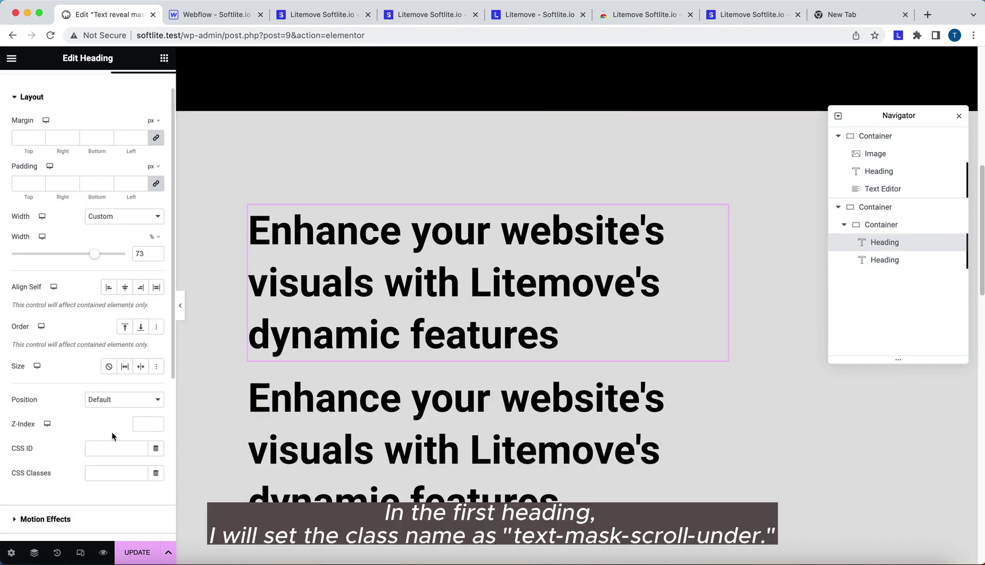
{"action": "left_click", "coordinate": [110, 471]}
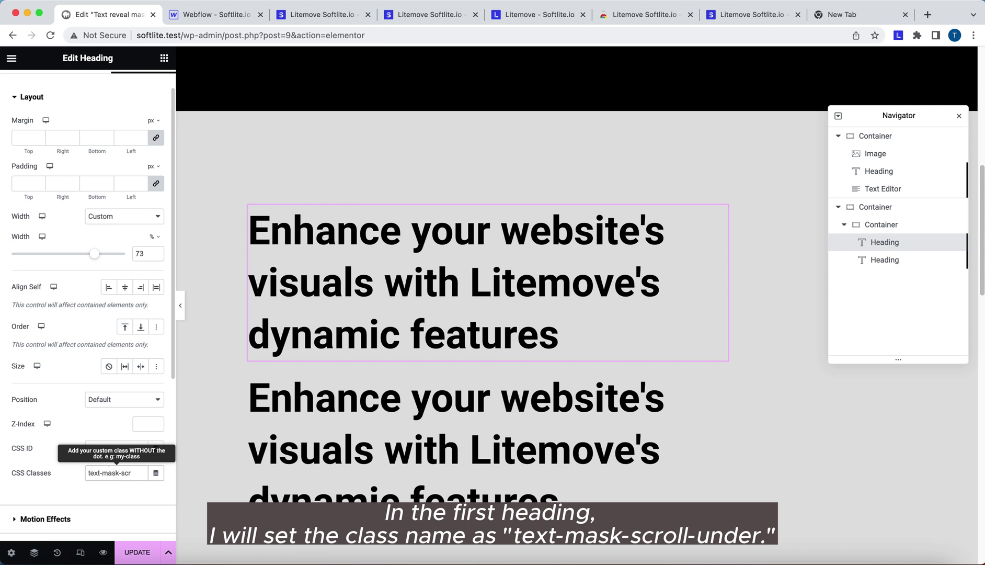
{"action": "type", "text": "text-mask-scroll-under"}
{"action": "key", "text": "super+a"}
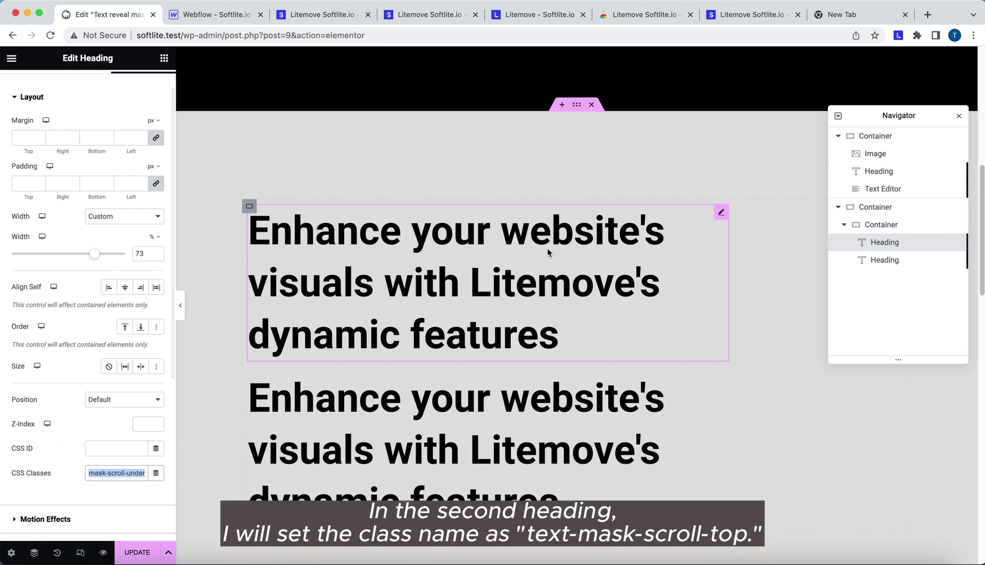
- Give the second heading the CSS class text-mask-scroll-top
{"action": "left_click", "coordinate": [883, 260]}
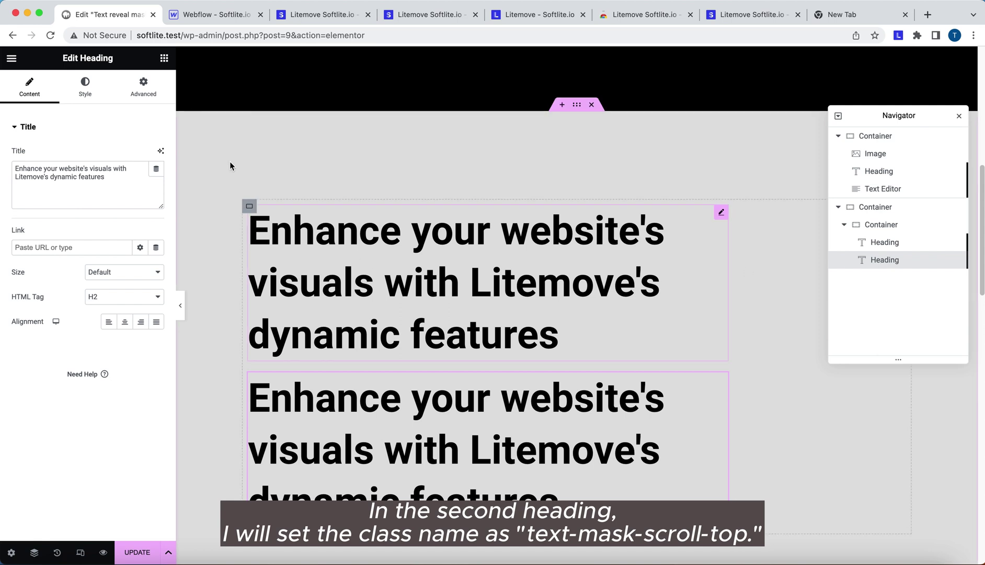
{"action": "left_click", "coordinate": [156, 94]}
{"action": "left_click", "coordinate": [124, 502]}
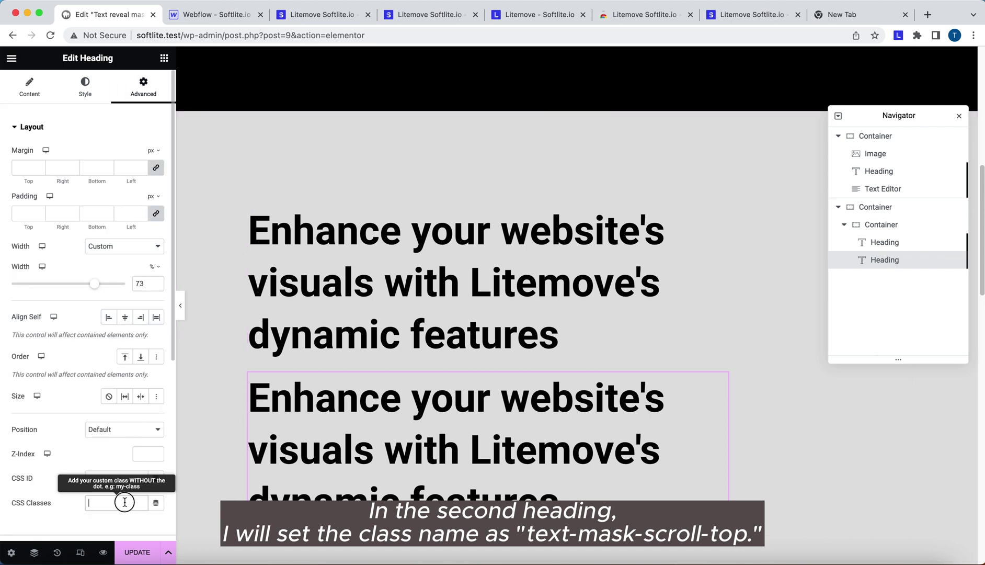
{"action": "key", "text": "super+v"}
{"action": "key", "text": "BackSpace"}
{"action": "key", "text": "BackSpace"}
{"action": "key", "text": "BackSpace"}
{"action": "key", "text": "BackSpace"}
{"action": "type", "text": "top"}
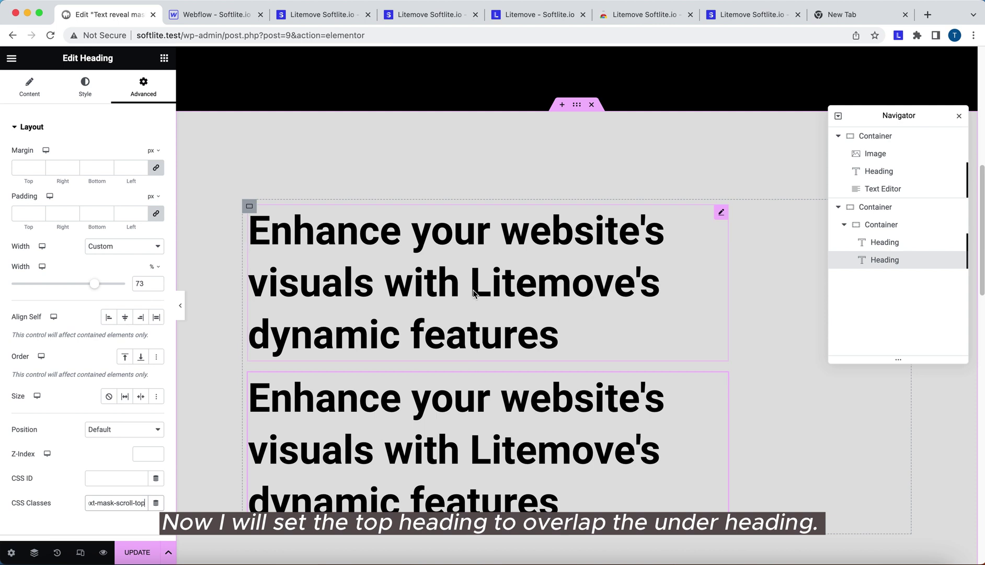
- Set the second heading's Position to Absolute with 10 px horizontal and vertical offsets
{"action": "left_click", "coordinate": [124, 430]}
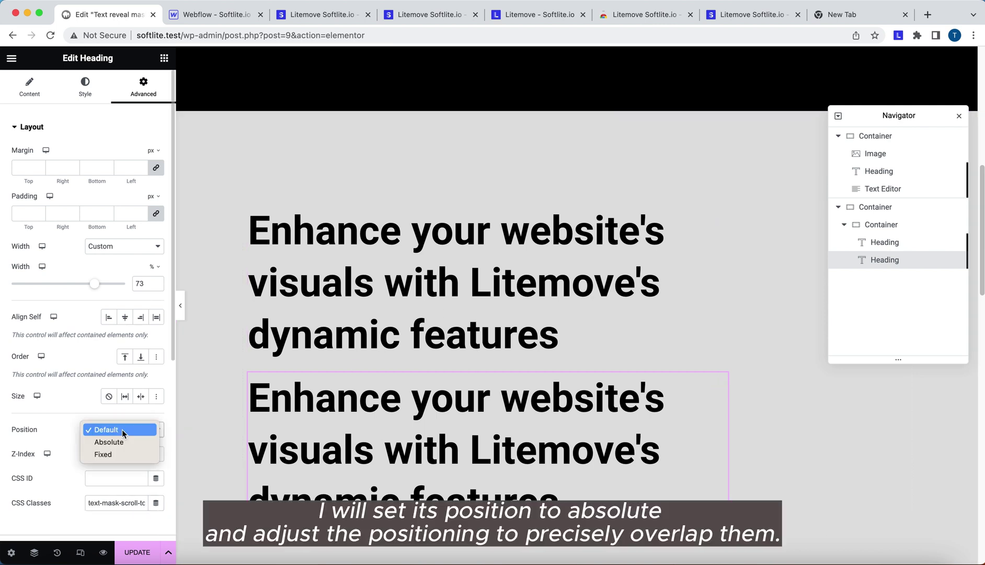
{"action": "left_click", "coordinate": [126, 442]}
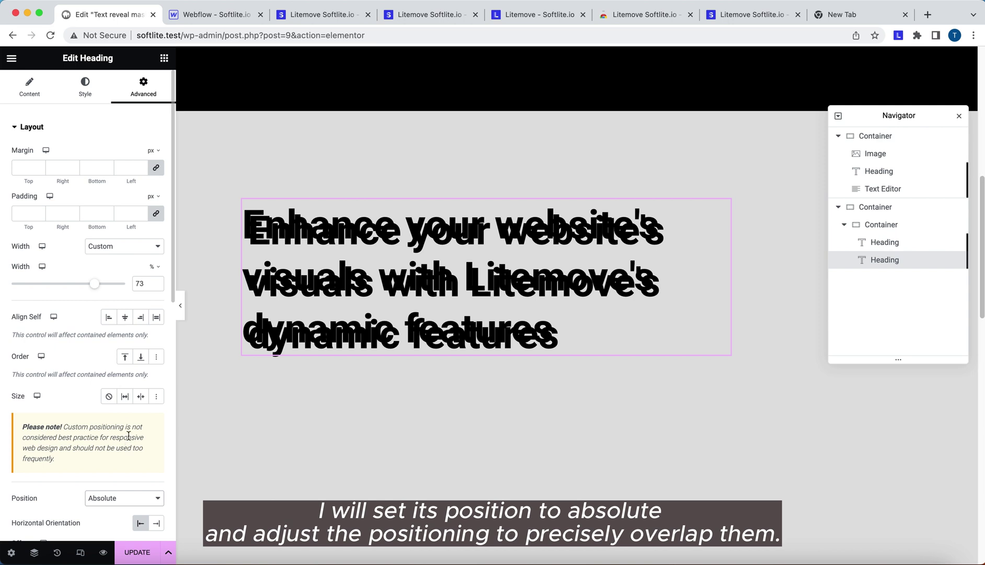
{"action": "scroll", "coordinate": [129, 436], "scroll_direction": "down", "scroll_amount": 5}
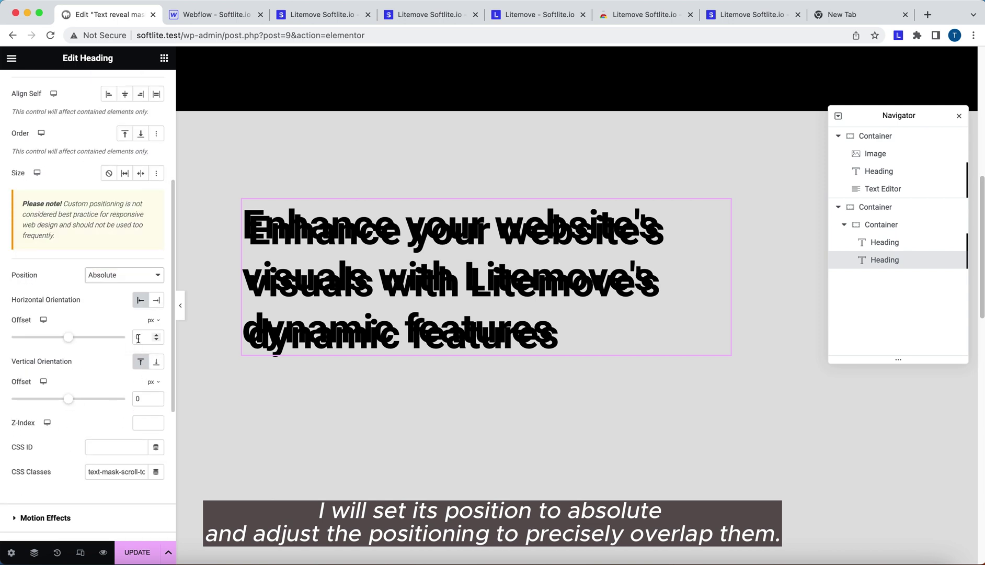
{"action": "left_click", "coordinate": [138, 337]}
{"action": "type", "text": "10"}
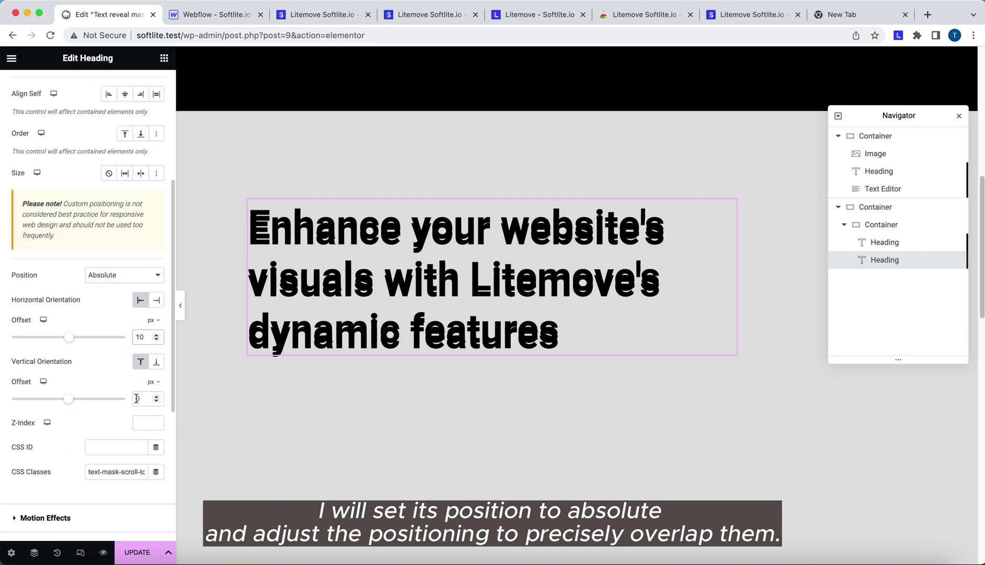
{"action": "left_click", "coordinate": [137, 398]}
{"action": "type", "text": "10"}
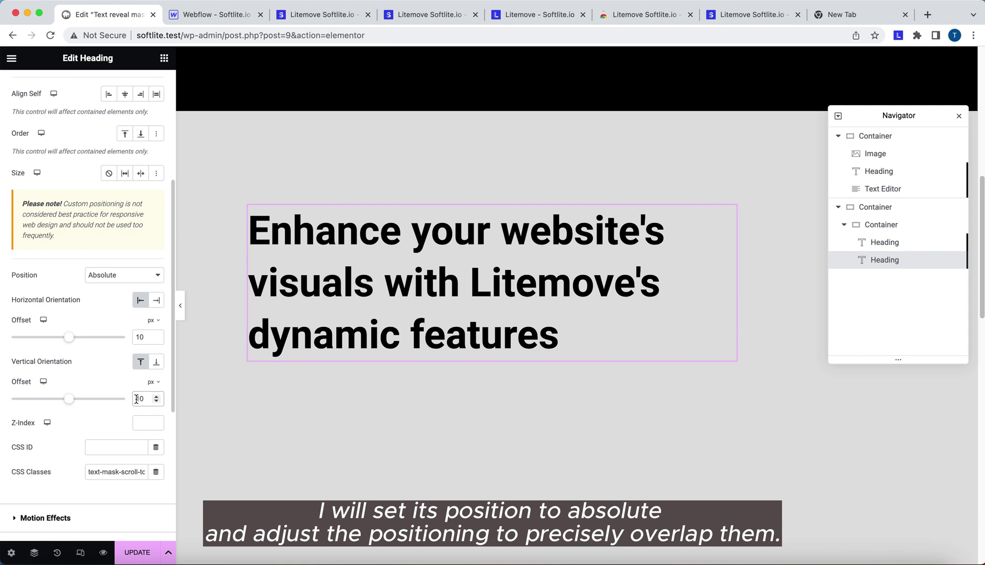
- In Webflow, inspect text-mask-scroll-under as static and text-mask-scroll-top as absolute at top 0, left 0
{"action": "left_click", "coordinate": [217, 21]}
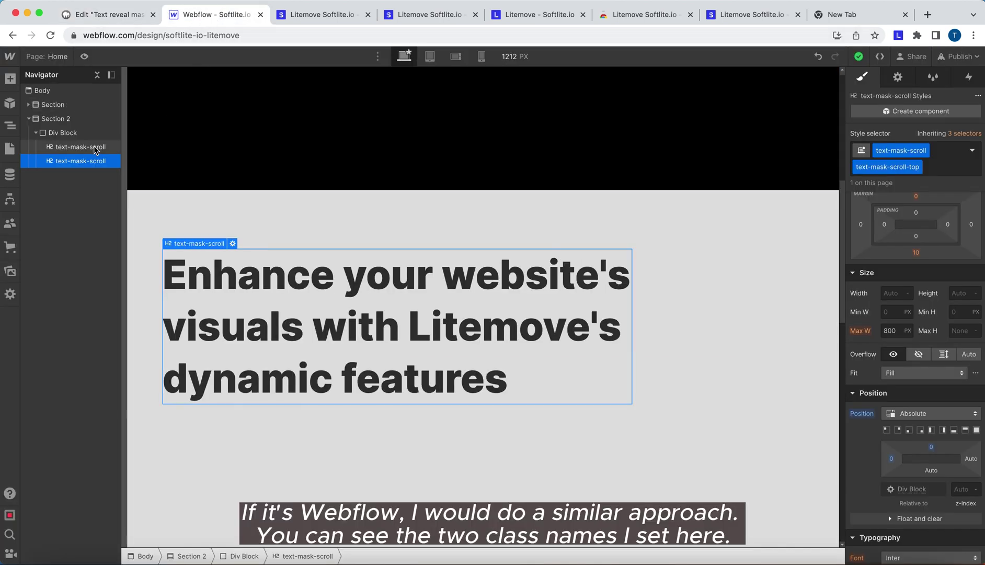
{"action": "left_click", "coordinate": [96, 150]}
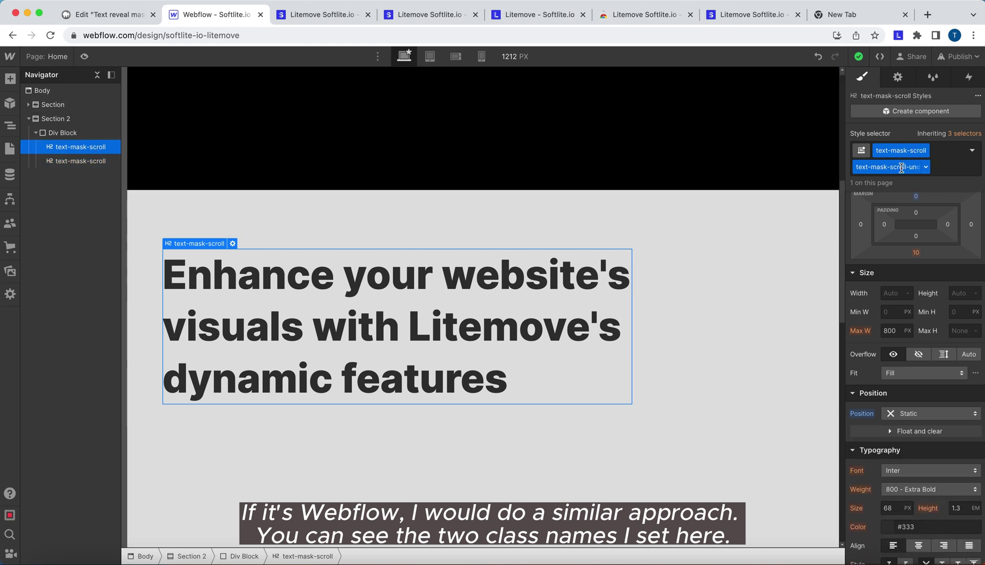
{"action": "left_click", "coordinate": [96, 161]}
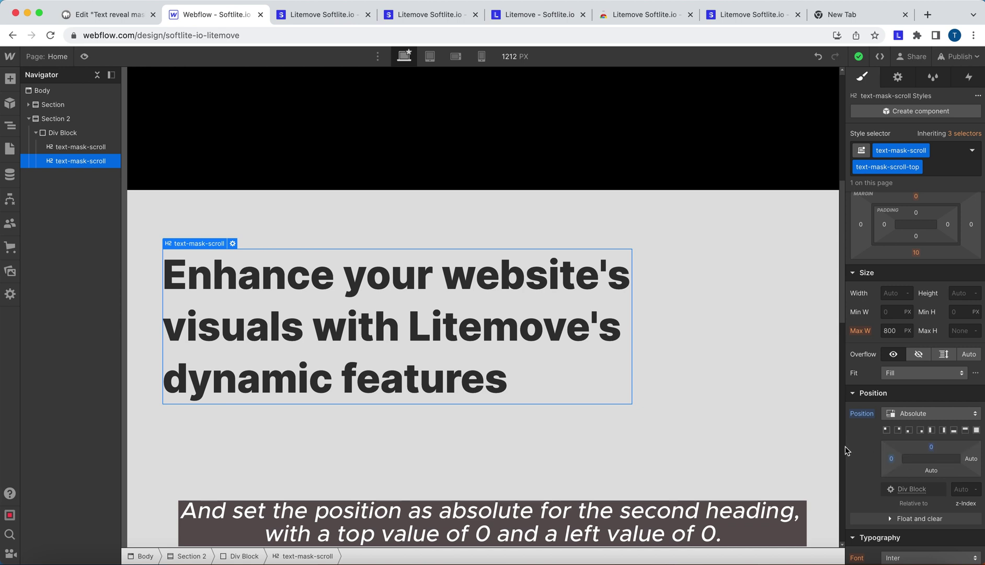
- Confirm the Webflow Div Block is Position: Relative, then switch to Bricks Builder
{"action": "left_click", "coordinate": [87, 134]}
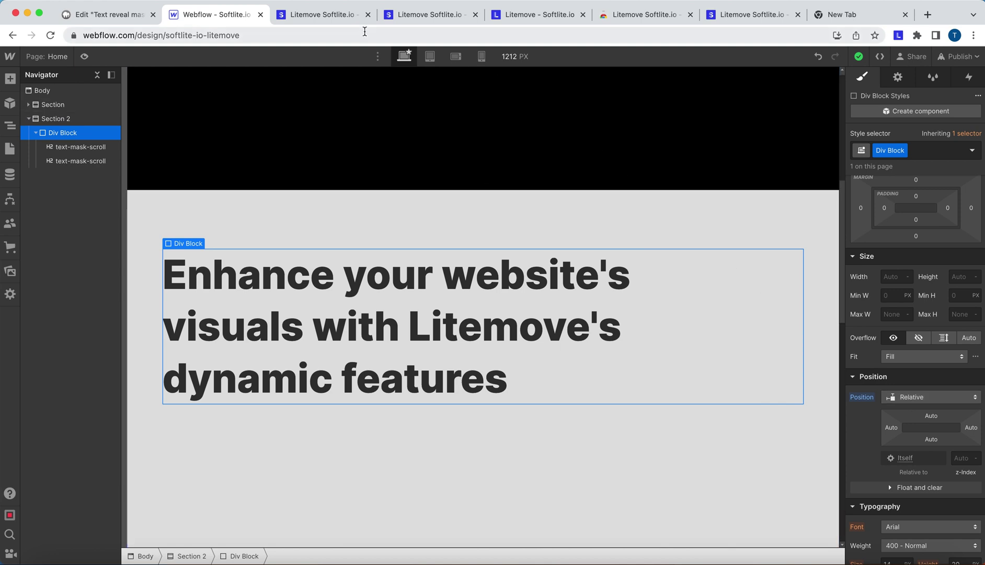
{"action": "left_click", "coordinate": [316, 19]}
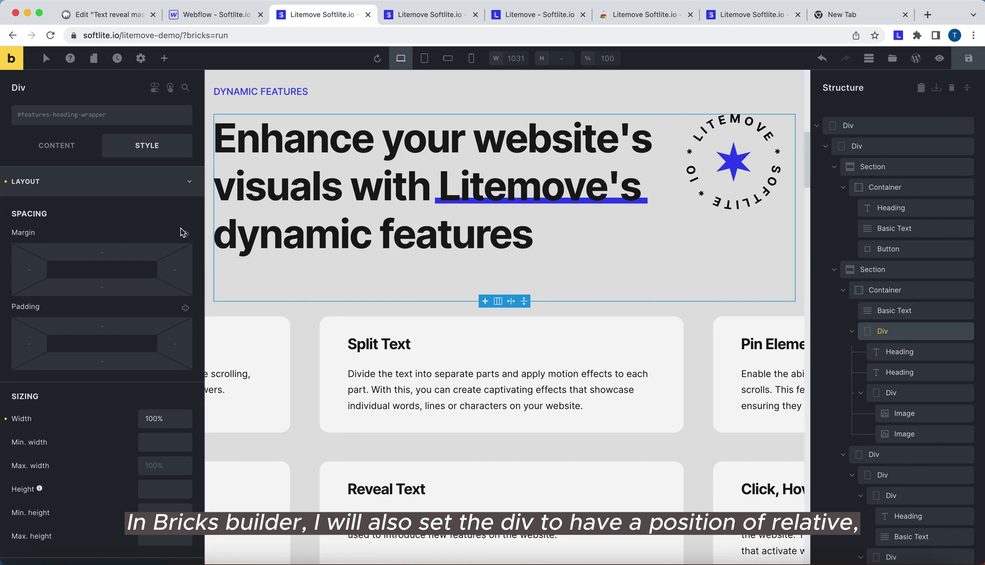
- In Bricks, set the second heading's Top and Left positions to 0, then return to Elementor
{"action": "left_click", "coordinate": [901, 352]}
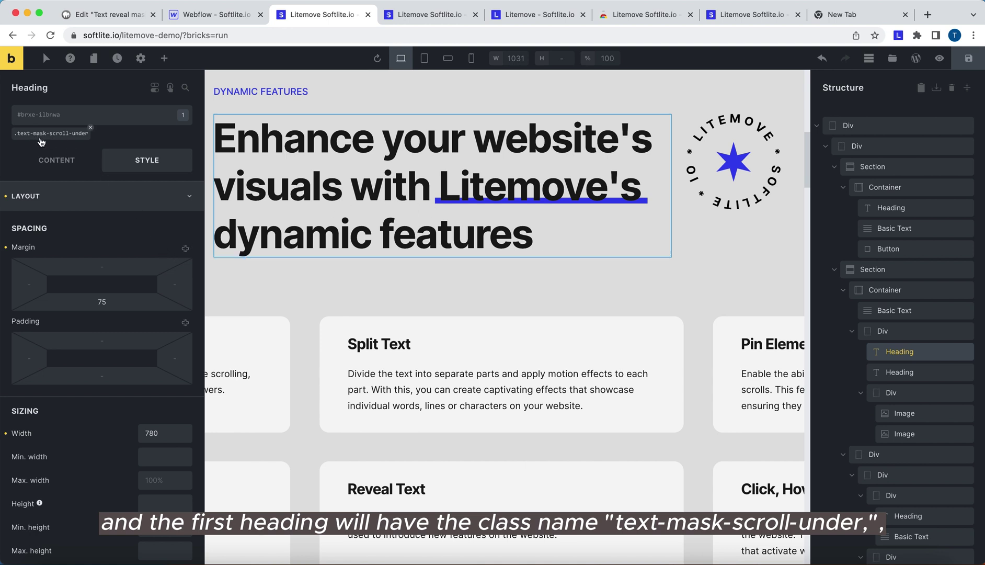
{"action": "left_click", "coordinate": [643, 287]}
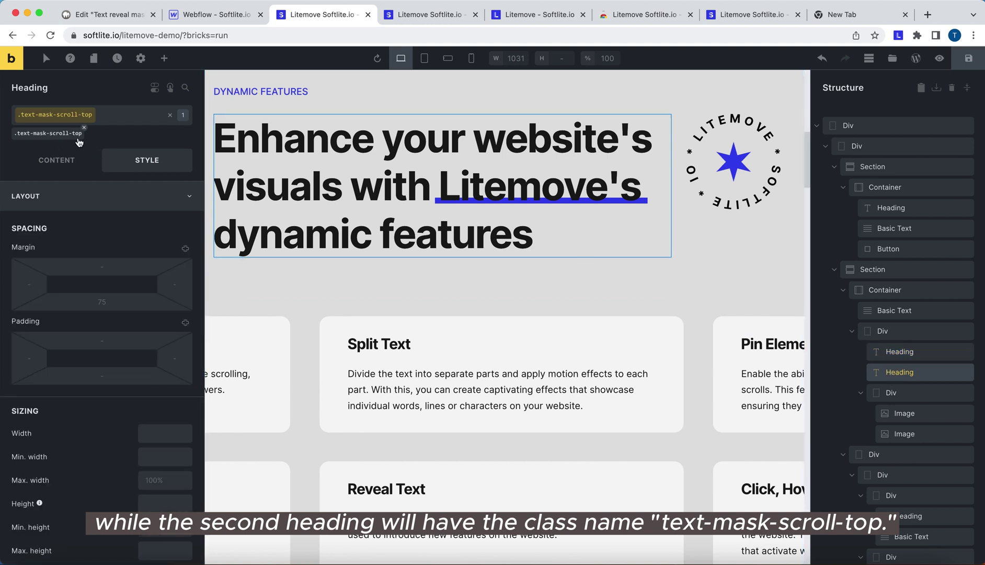
{"action": "scroll", "coordinate": [79, 191], "scroll_direction": "down", "scroll_amount": 7}
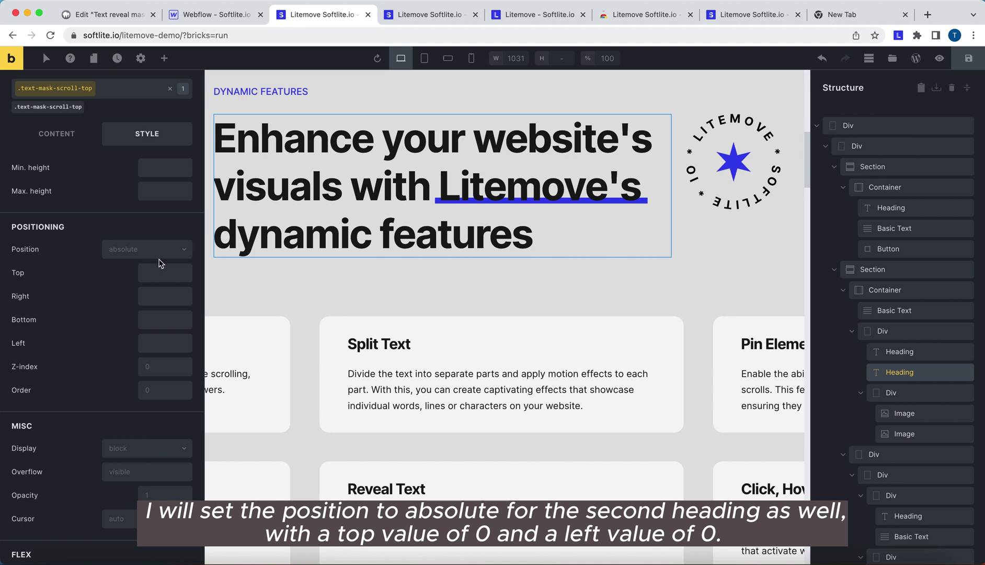
{"action": "left_click", "coordinate": [161, 273]}
{"action": "left_click", "coordinate": [162, 274]}
{"action": "type", "text": "0"}
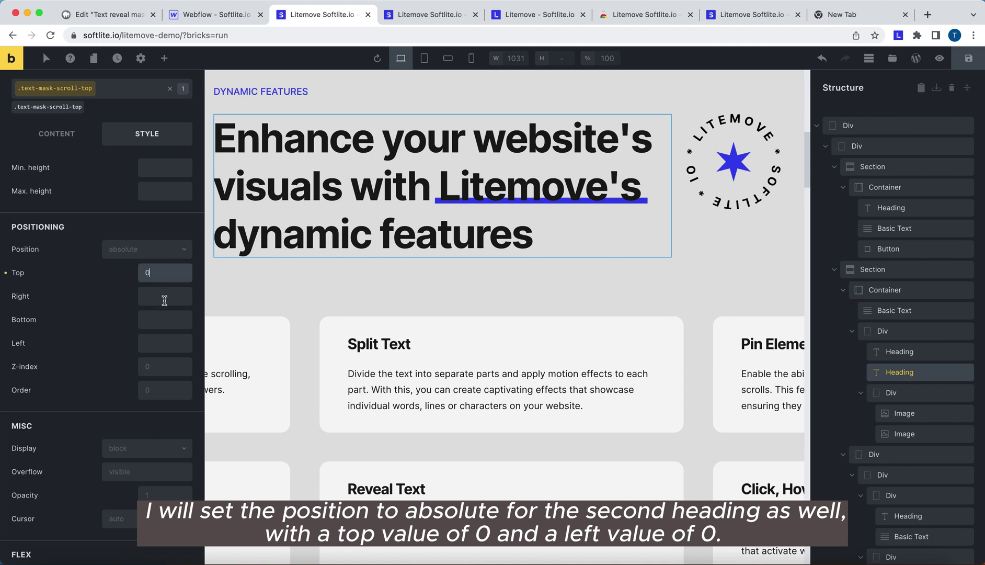
{"action": "left_click", "coordinate": [170, 340]}
{"action": "type", "text": "0"}
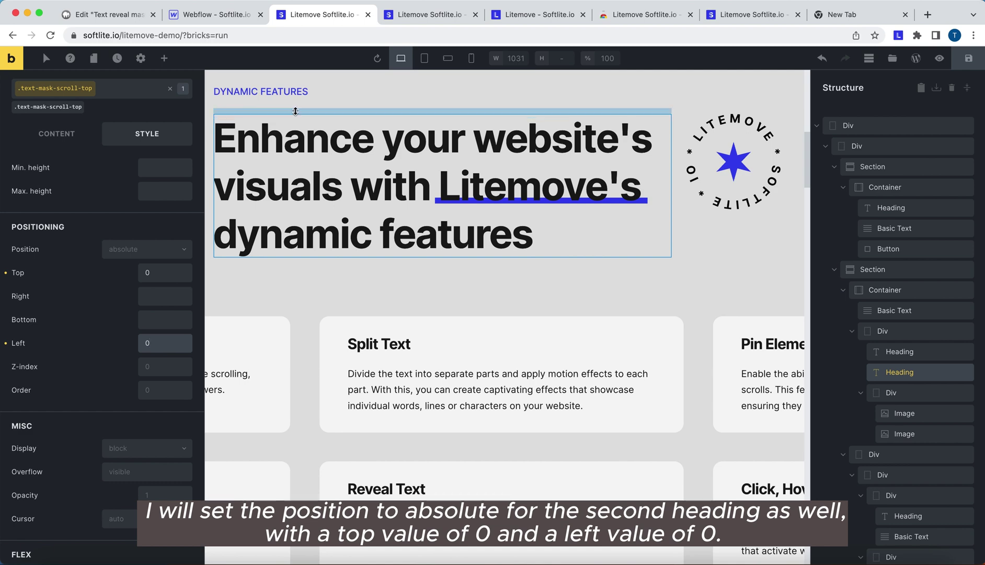
{"action": "left_click", "coordinate": [115, 14]}
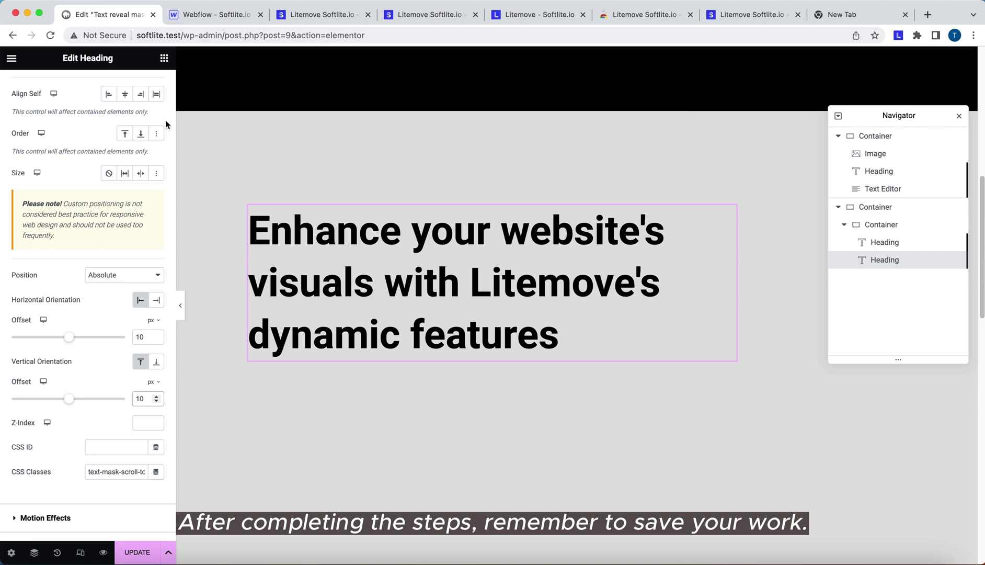
- Save the Elementor page changes with the overlapping headings using UPDATE
{"action": "left_click", "coordinate": [125, 556]}
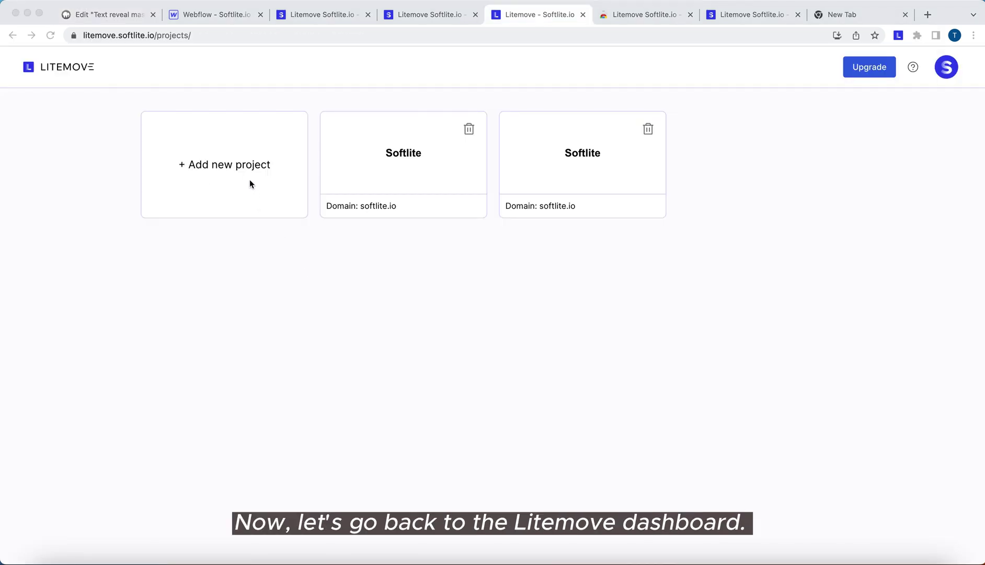
{"action": "left_click", "coordinate": [244, 165]}
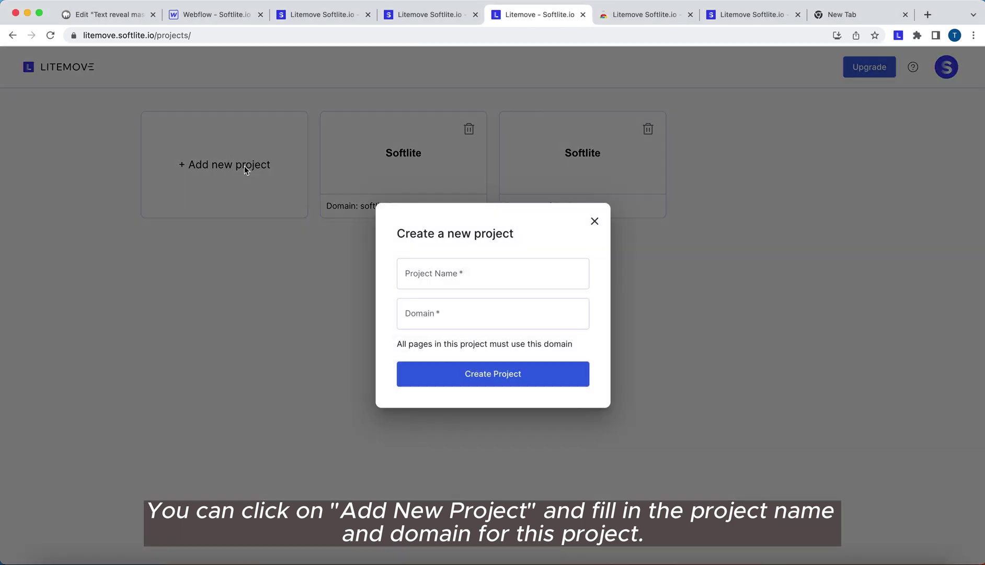
{"action": "left_click", "coordinate": [438, 272]}
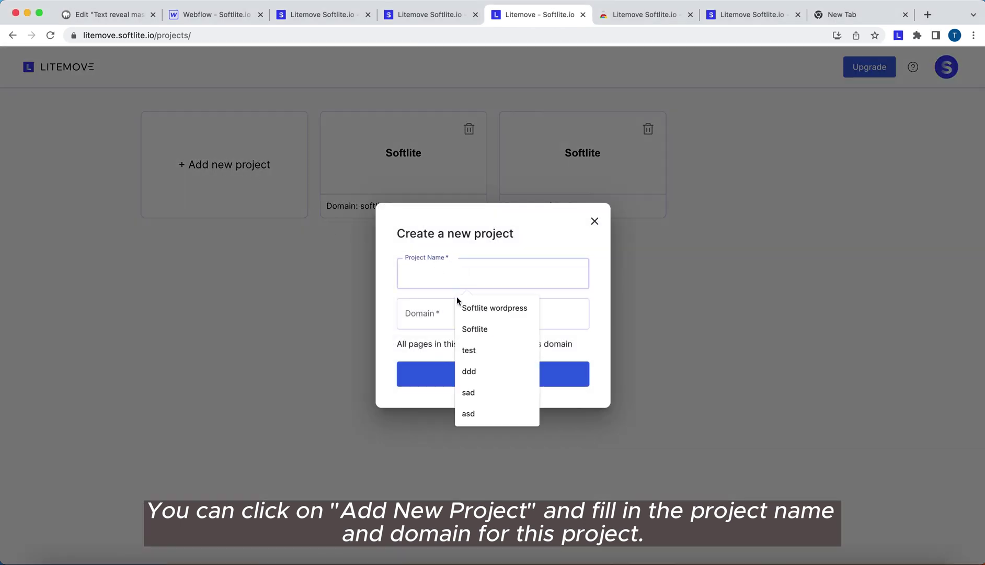
{"action": "left_click", "coordinate": [473, 329]}
{"action": "left_click", "coordinate": [470, 322]}
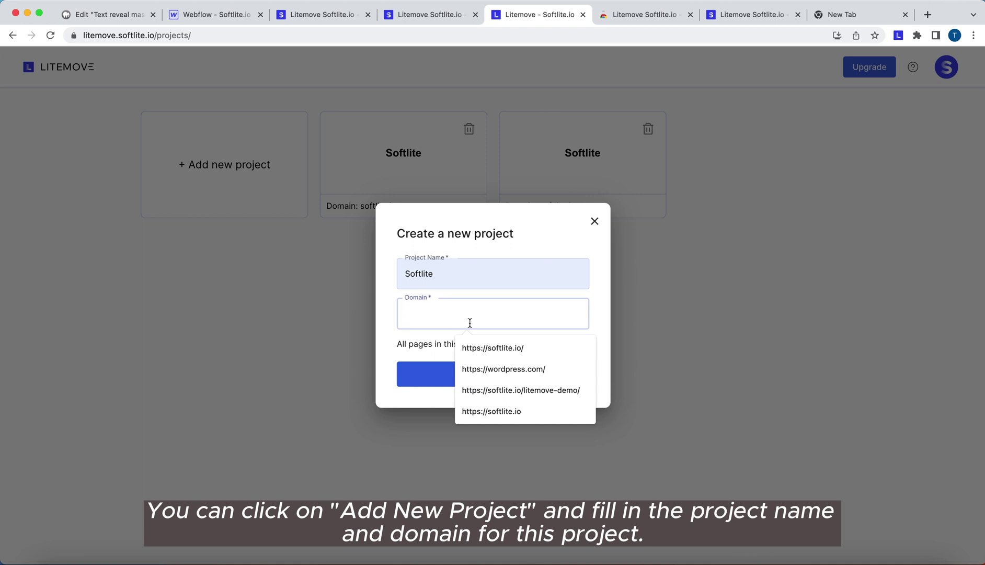
{"action": "left_click", "coordinate": [487, 346]}
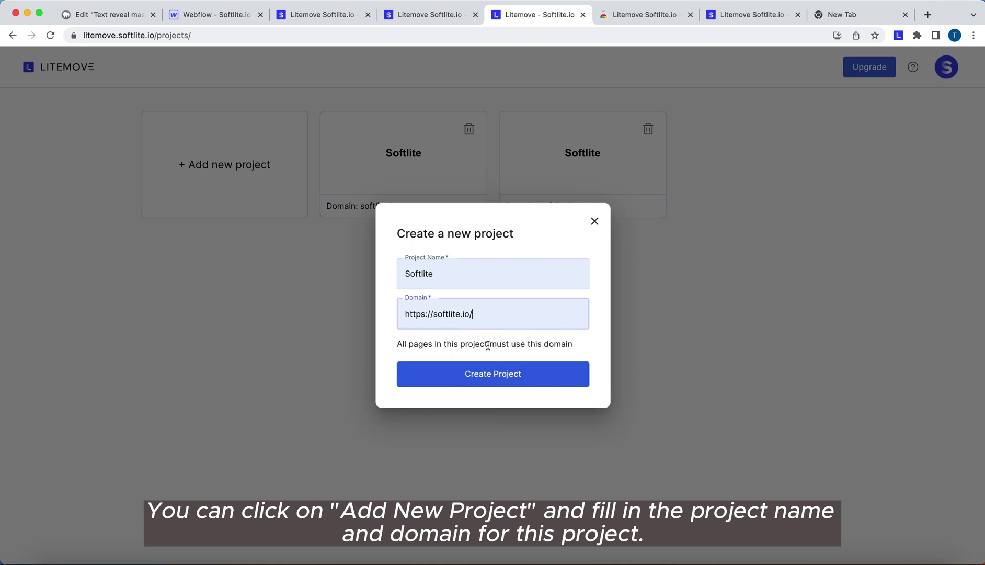
{"action": "left_click", "coordinate": [485, 375]}
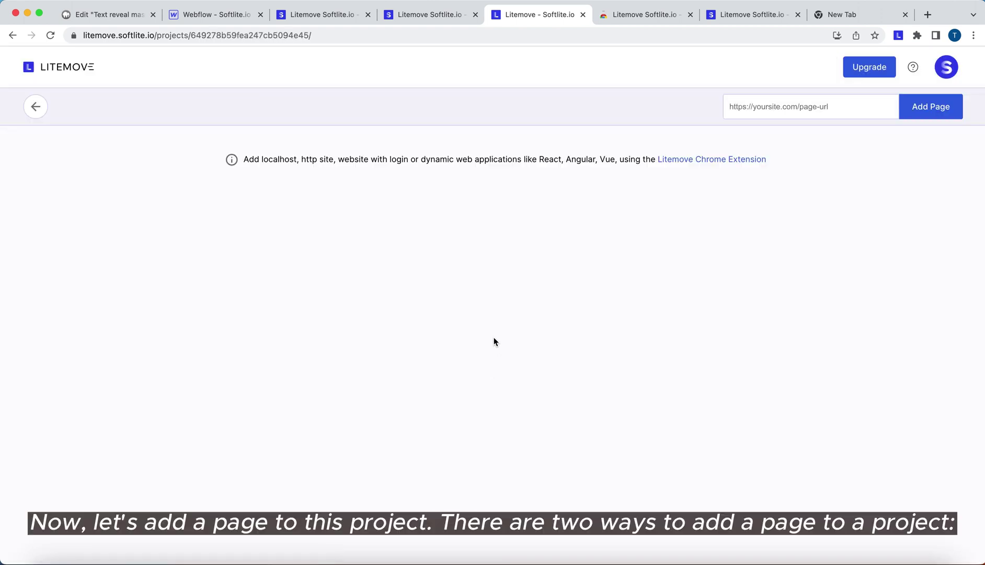
- Begin a page URL entry, dismiss the suggested URLs, and return to the Elementor editor
{"action": "left_click", "coordinate": [755, 108]}
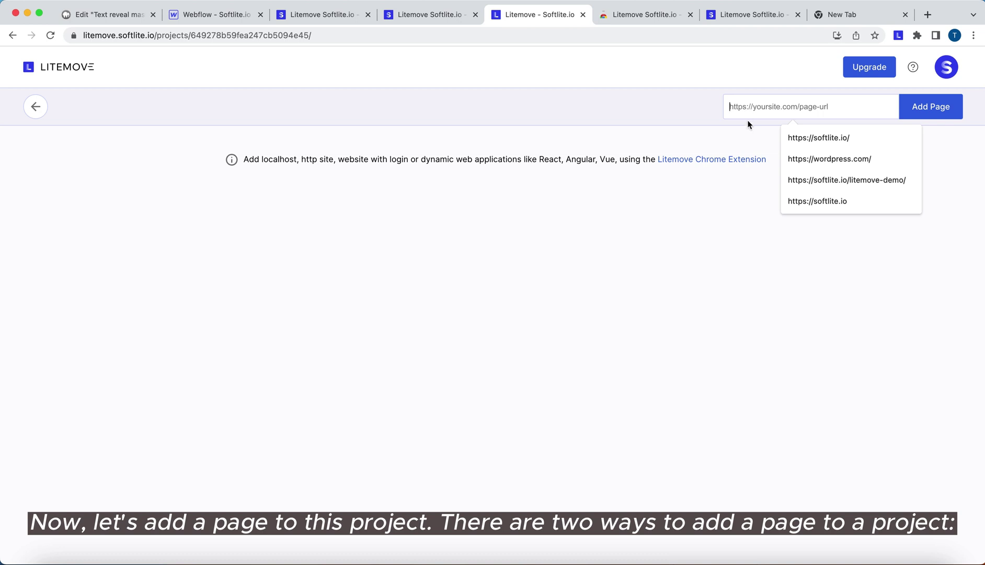
{"action": "left_click", "coordinate": [747, 133]}
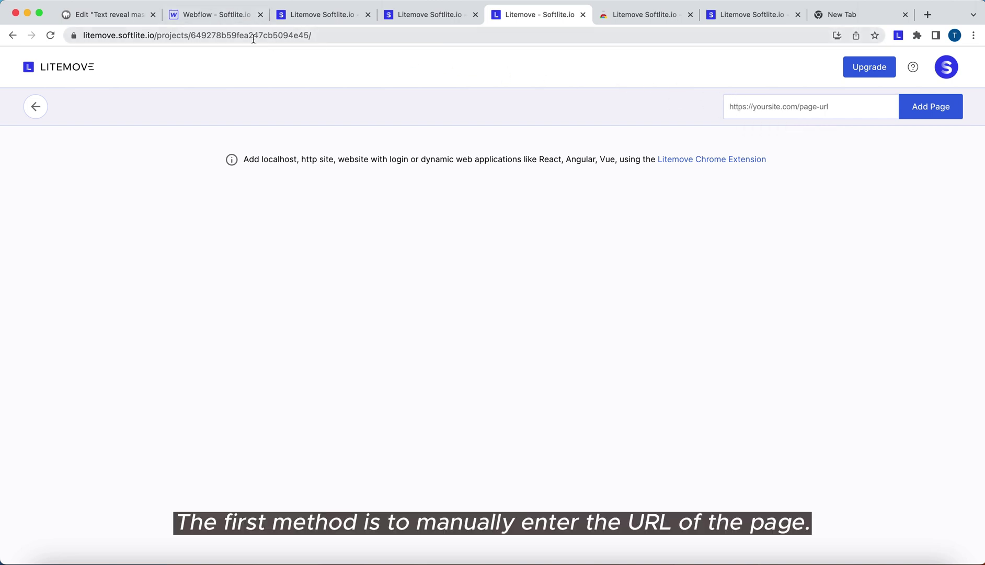
{"action": "left_click", "coordinate": [125, 15]}
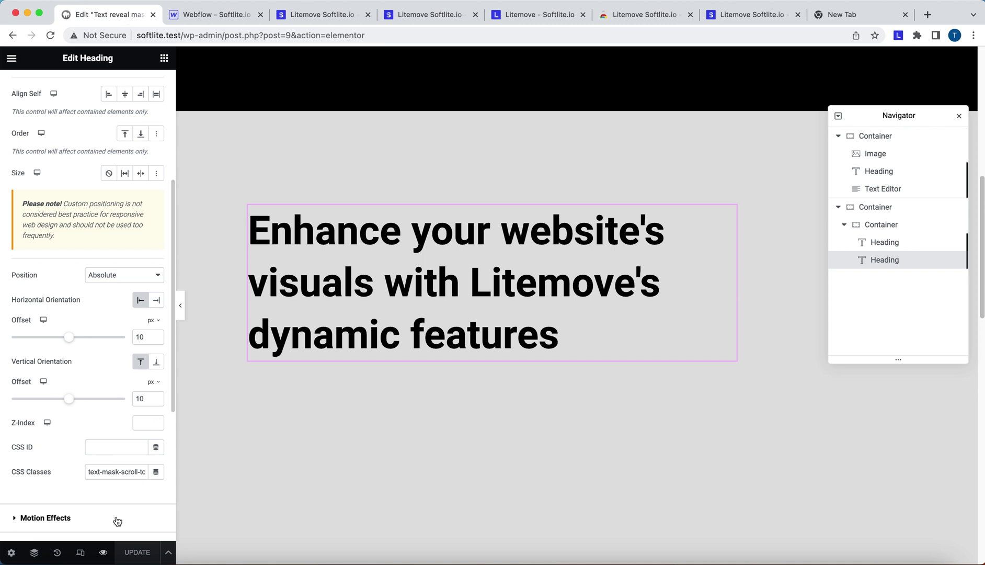
- Preview the page, trim its address to softlite.test/text-reveal-masking-on-scroll/, and select it
{"action": "left_click", "coordinate": [104, 553]}
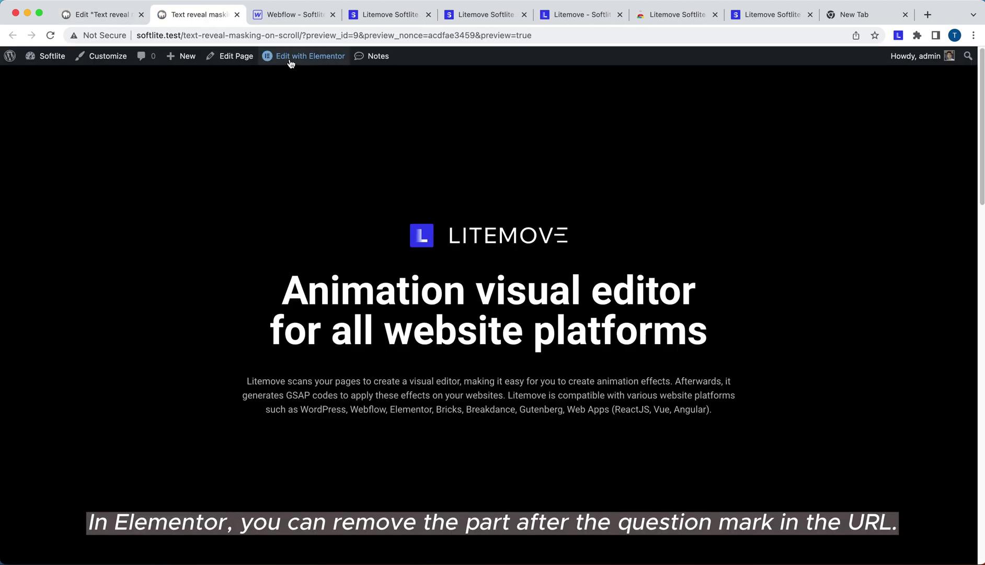
{"action": "left_click_drag", "start_coordinate": [302, 35], "coordinate": [553, 35]}
{"action": "key", "text": "BackSpace"}
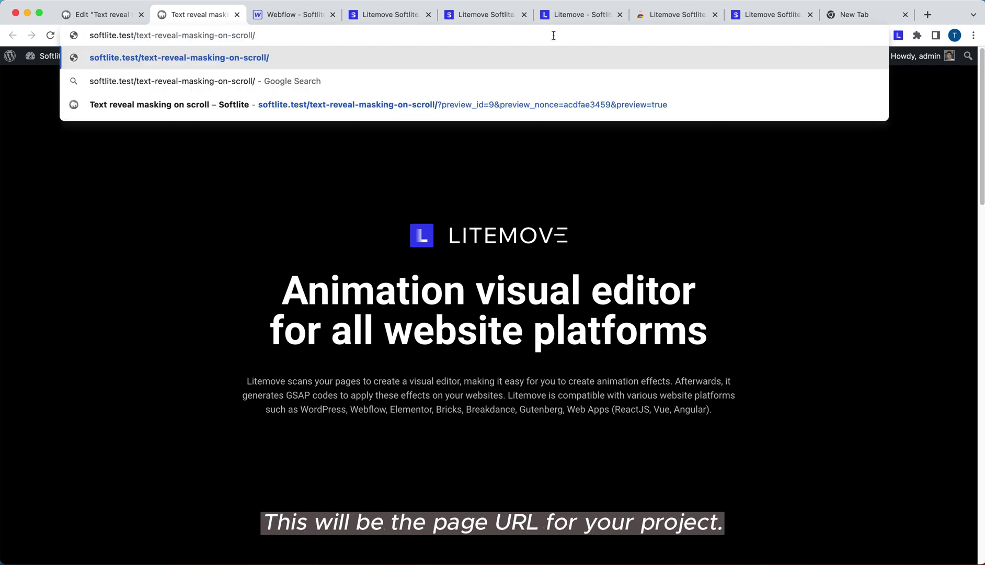
{"action": "key", "text": "Return"}
{"action": "left_click", "coordinate": [553, 35]}
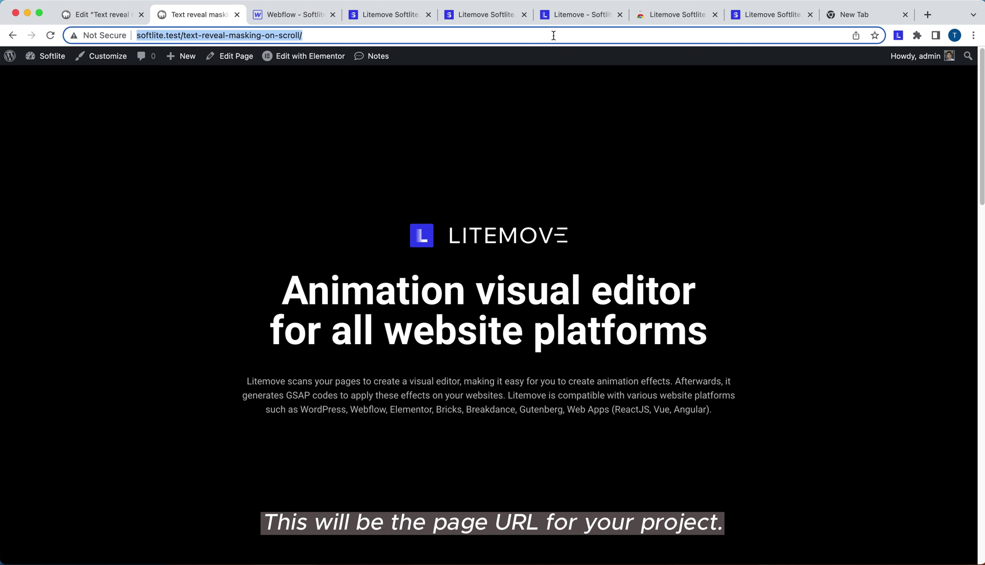
{"action": "left_click", "coordinate": [303, 16]}
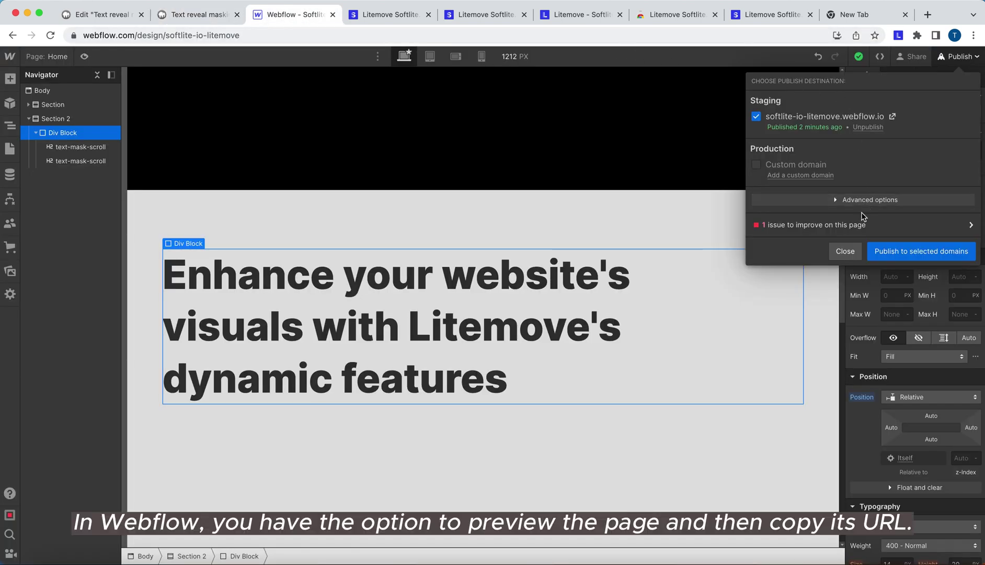
- Open the Webflow staging site softlite-io-litemove.webflow.io and select its URL
{"action": "left_click", "coordinate": [891, 120]}
{"action": "left_click", "coordinate": [304, 36]}
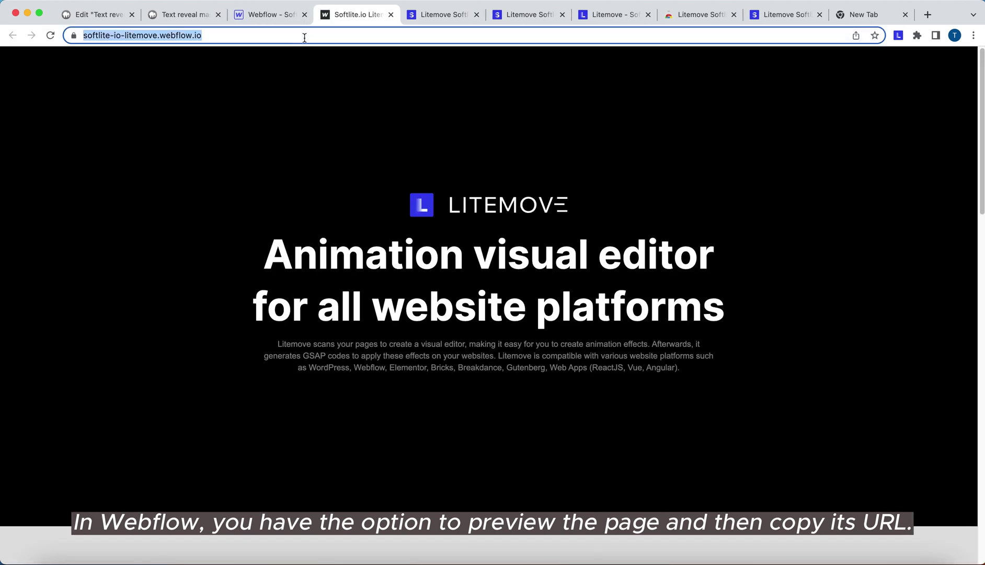
{"action": "left_click", "coordinate": [447, 18]}
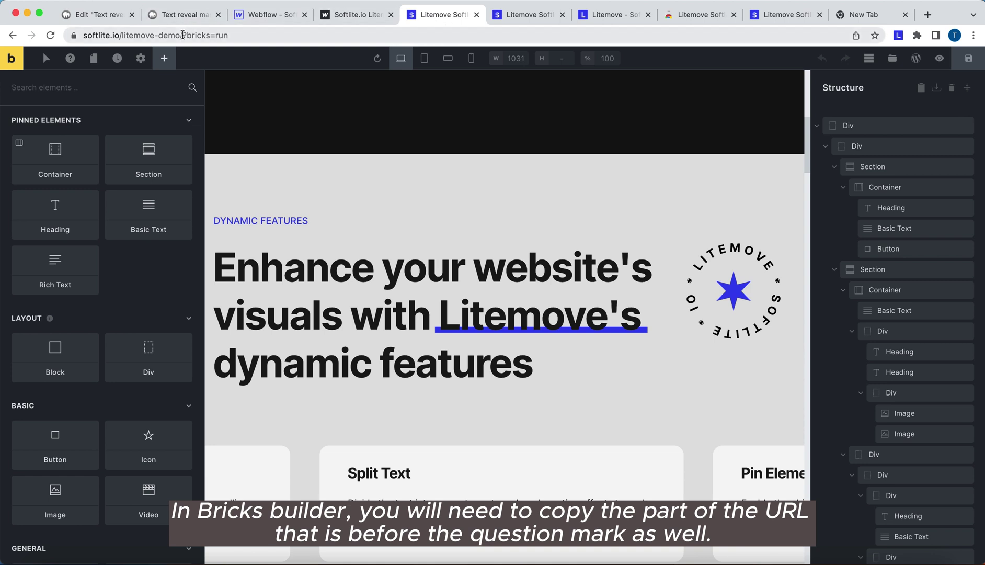
{"action": "left_click", "coordinate": [187, 35]}
{"action": "left_click_drag", "start_coordinate": [186, 36], "coordinate": [89, 36]}
{"action": "key", "text": "super+c"}
{"action": "key", "text": "BackSpace"}
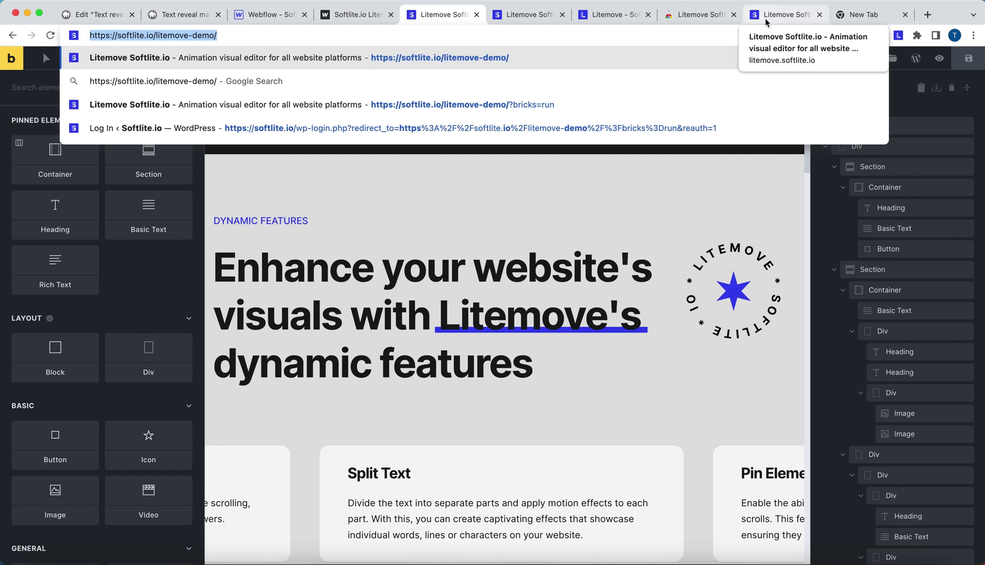
{"action": "left_click", "coordinate": [176, 12]}
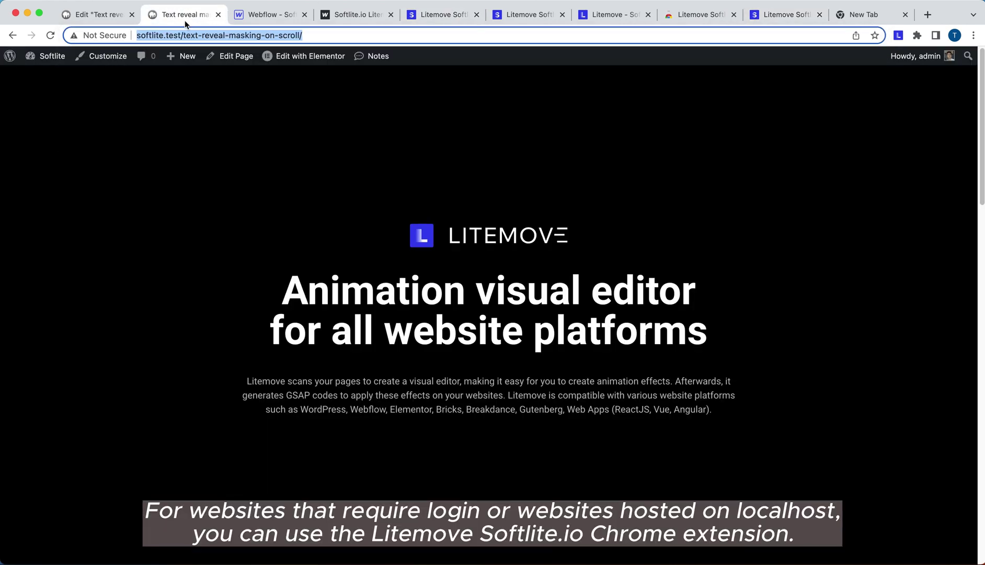
{"action": "scroll", "coordinate": [280, 93], "scroll_direction": "down", "scroll_amount": 1}
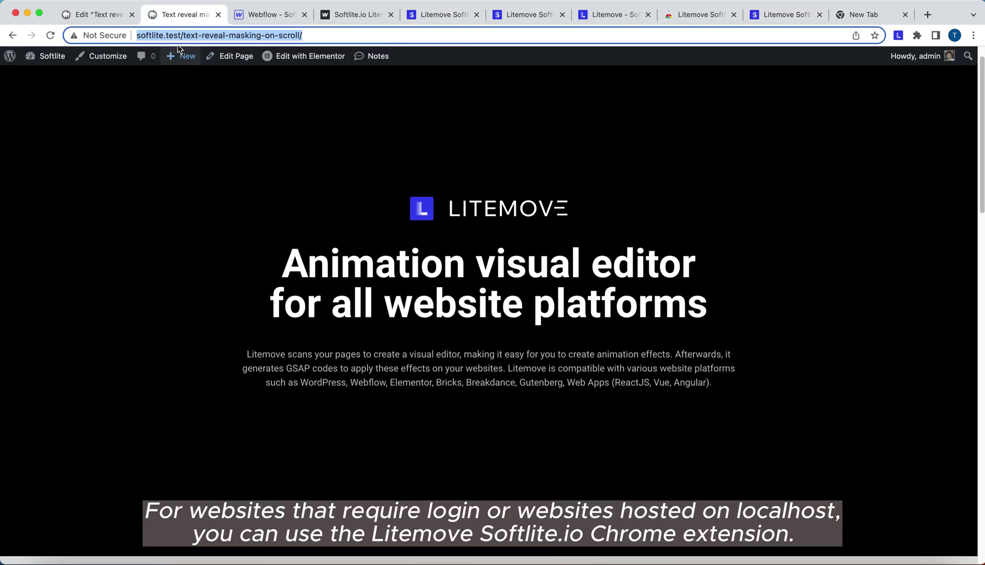
{"action": "left_click_drag", "start_coordinate": [182, 35], "coordinate": [134, 37]}
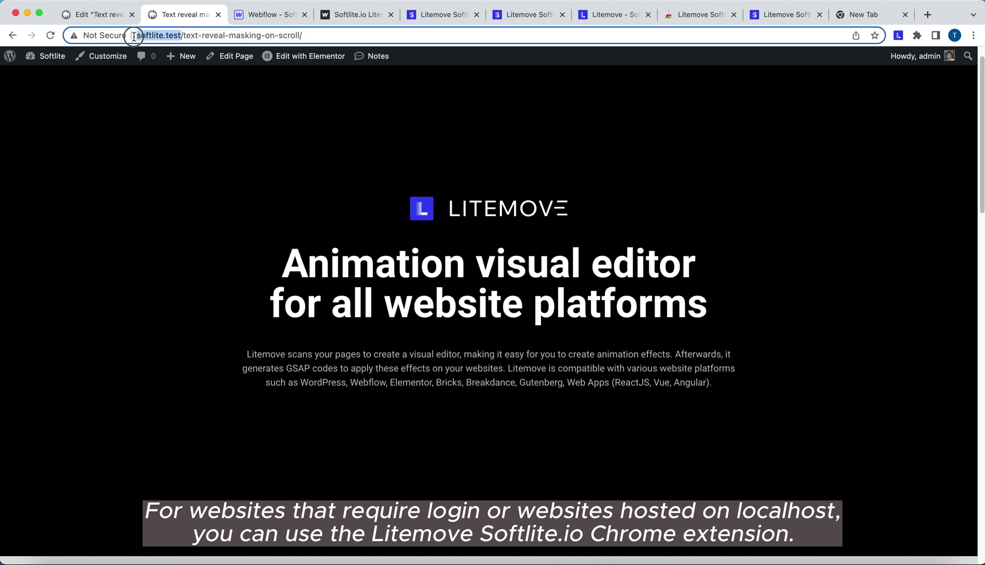
{"action": "scroll", "coordinate": [280, 135], "scroll_direction": "down", "scroll_amount": 1}
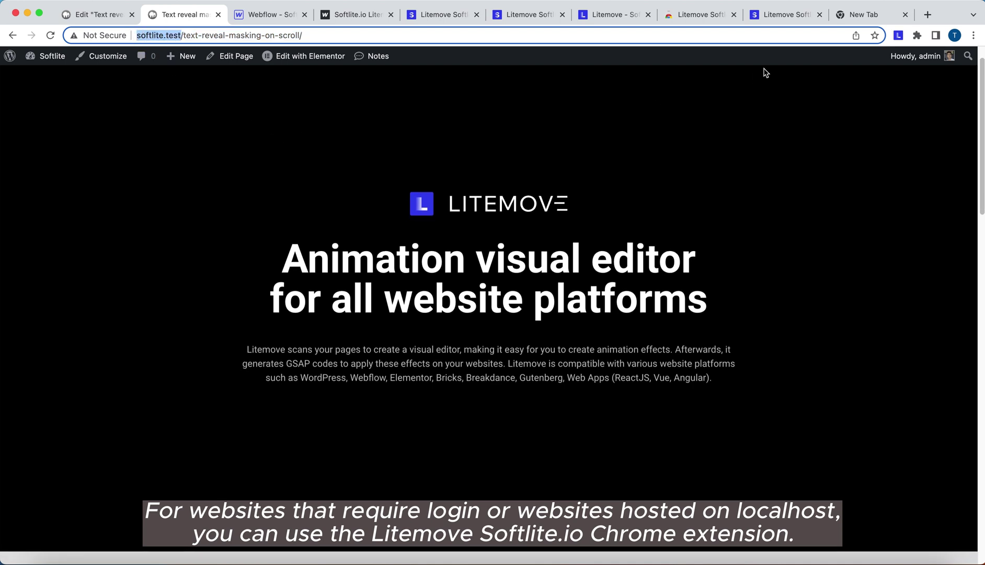
{"action": "left_click", "coordinate": [699, 15]}
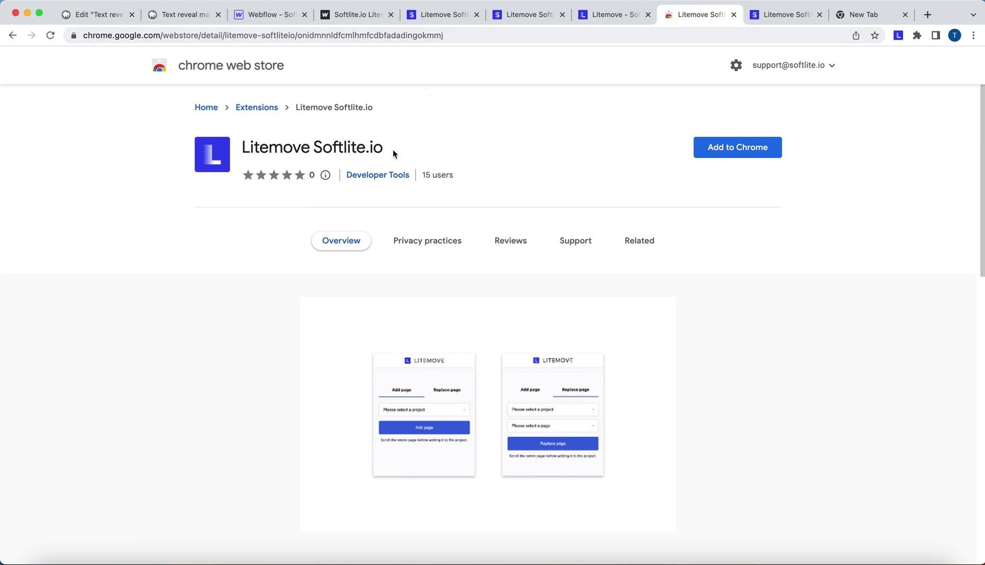
{"action": "left_click", "coordinate": [182, 14]}
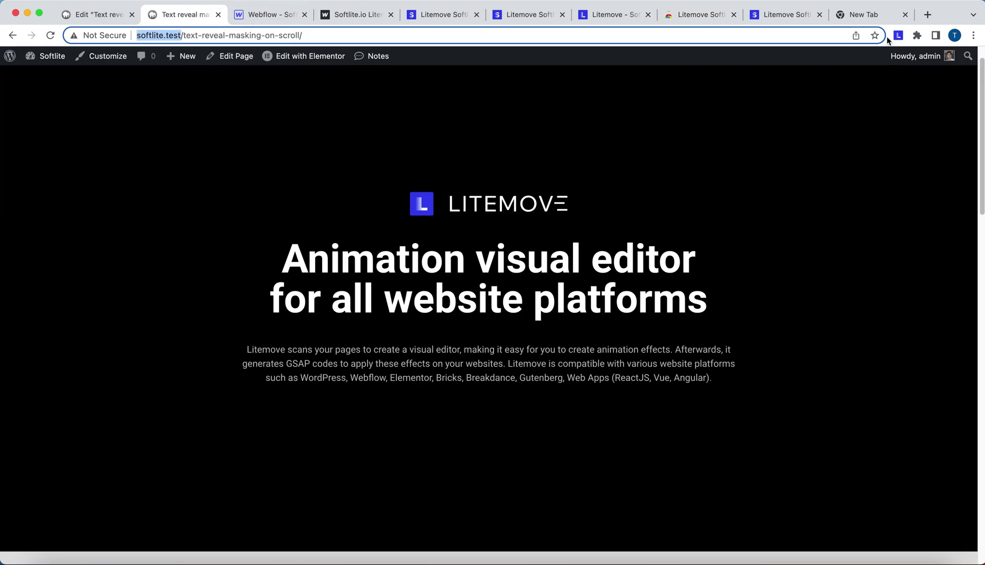
- In the Litemove extension, choose the third Softlite project and submit it as a page replacement
{"action": "left_click", "coordinate": [897, 36]}
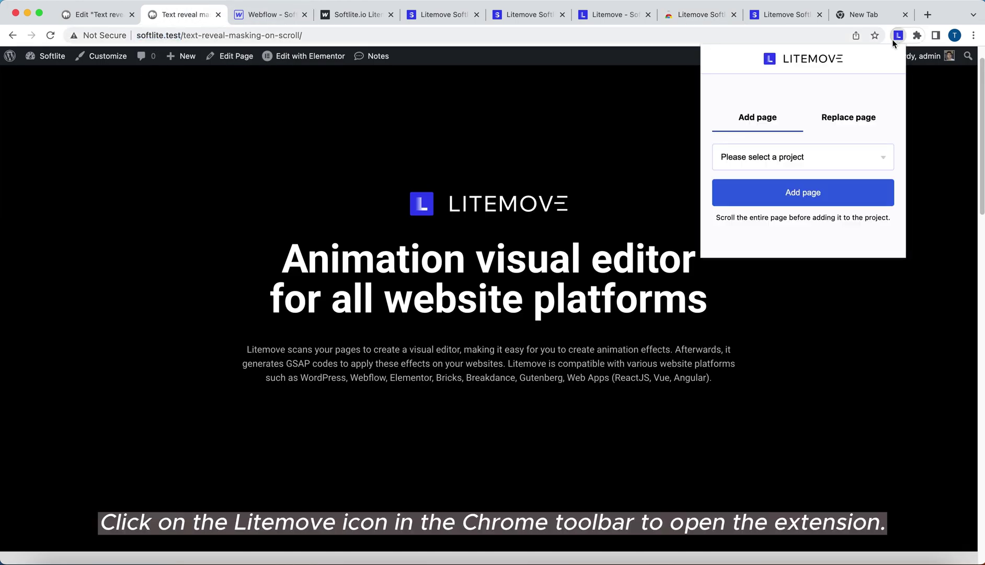
{"action": "left_click", "coordinate": [818, 153]}
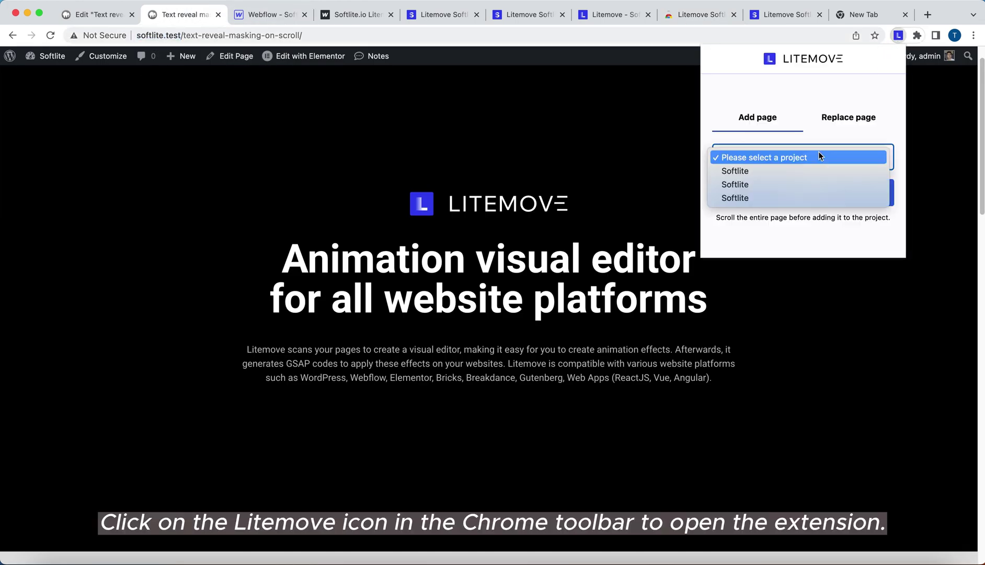
{"action": "left_click", "coordinate": [813, 194]}
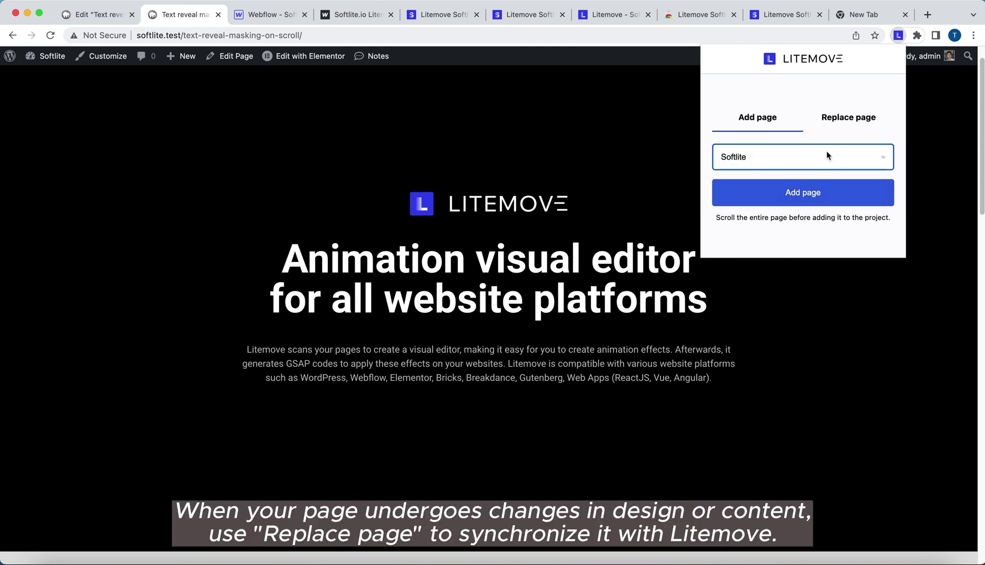
{"action": "left_click", "coordinate": [837, 124]}
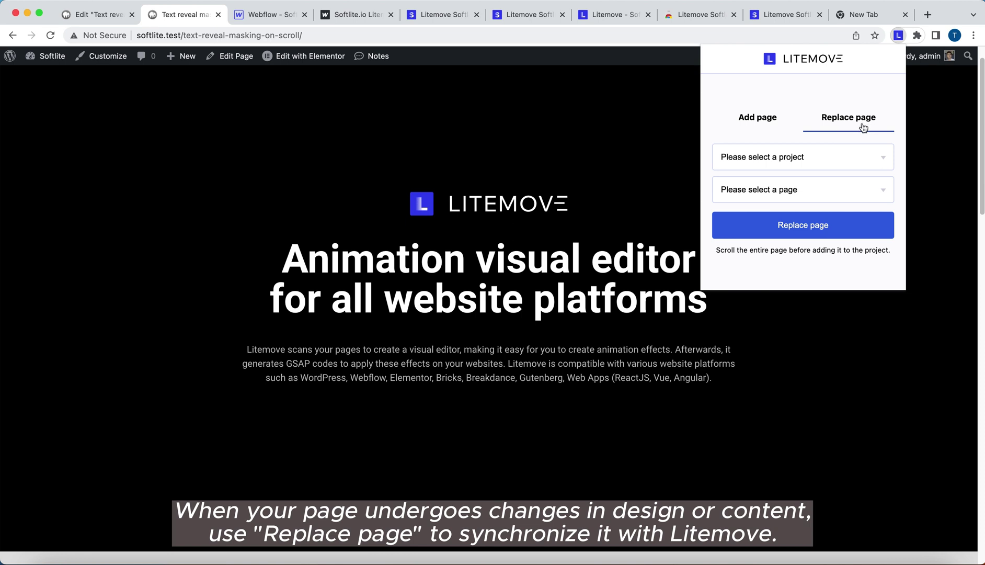
{"action": "left_click", "coordinate": [840, 162]}
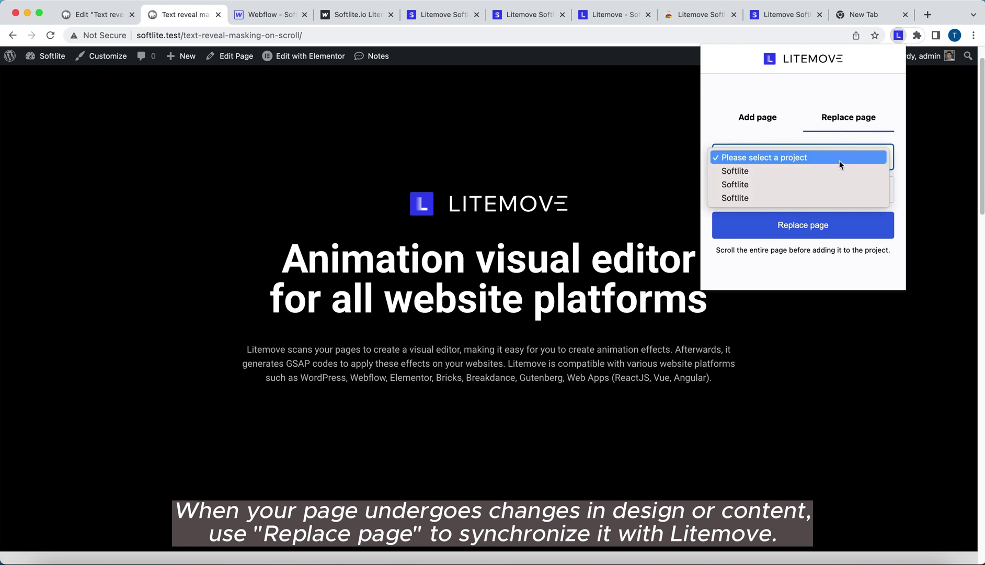
{"action": "left_click", "coordinate": [847, 198]}
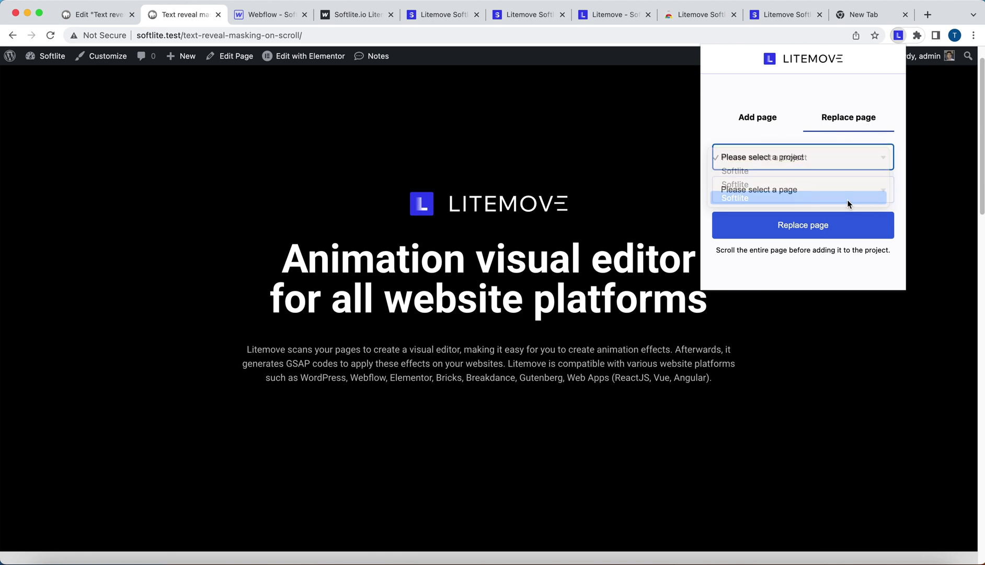
{"action": "left_click", "coordinate": [825, 231]}
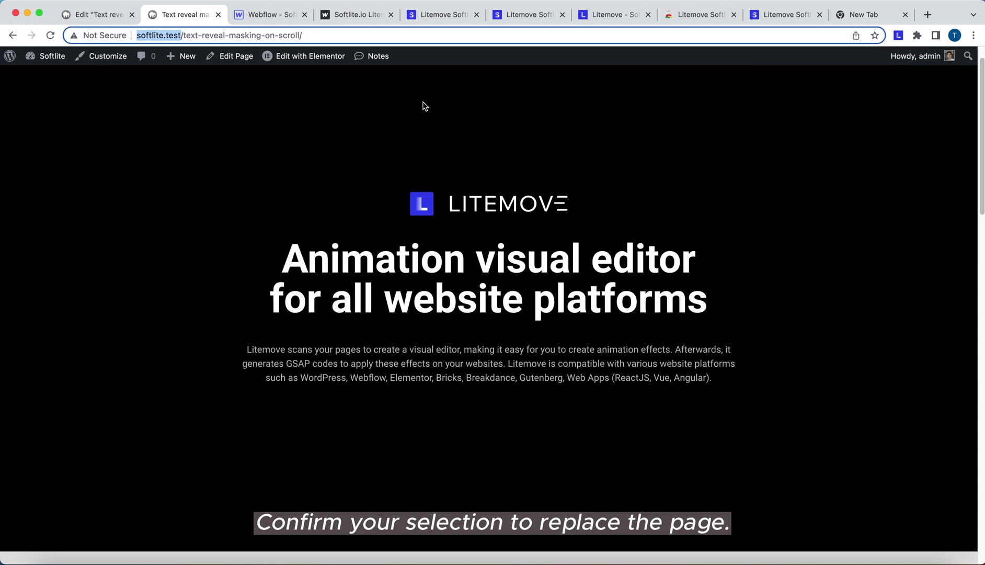
{"action": "left_click", "coordinate": [278, 15]}
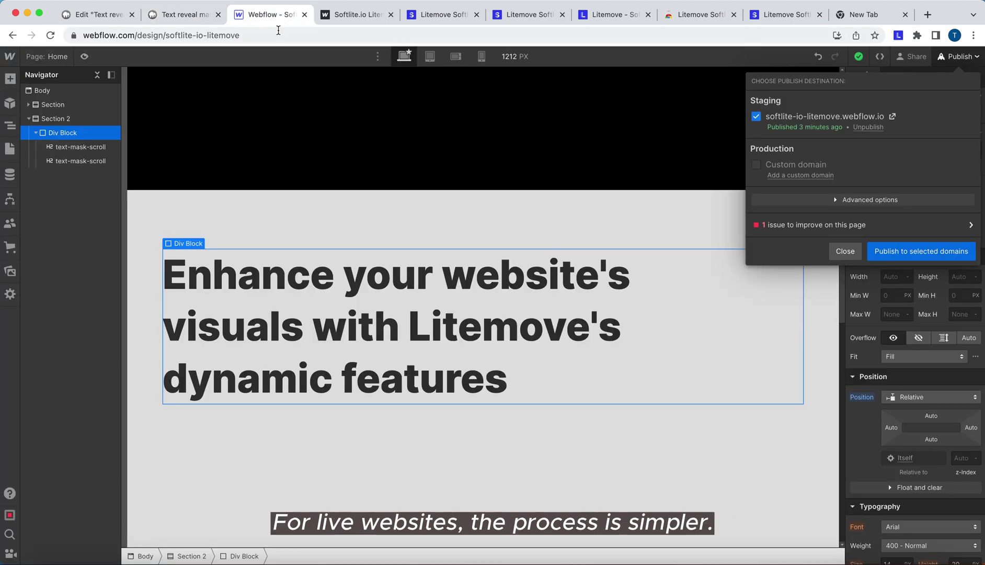
{"action": "left_click", "coordinate": [278, 31]}
{"action": "left_click", "coordinate": [340, 15]}
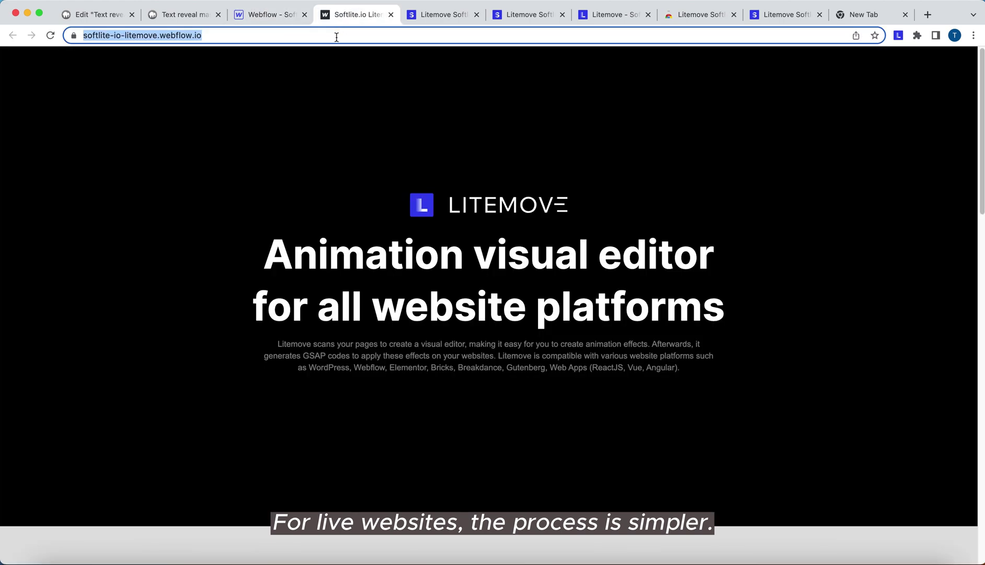
{"action": "left_click", "coordinate": [528, 16]}
{"action": "left_click", "coordinate": [525, 37]}
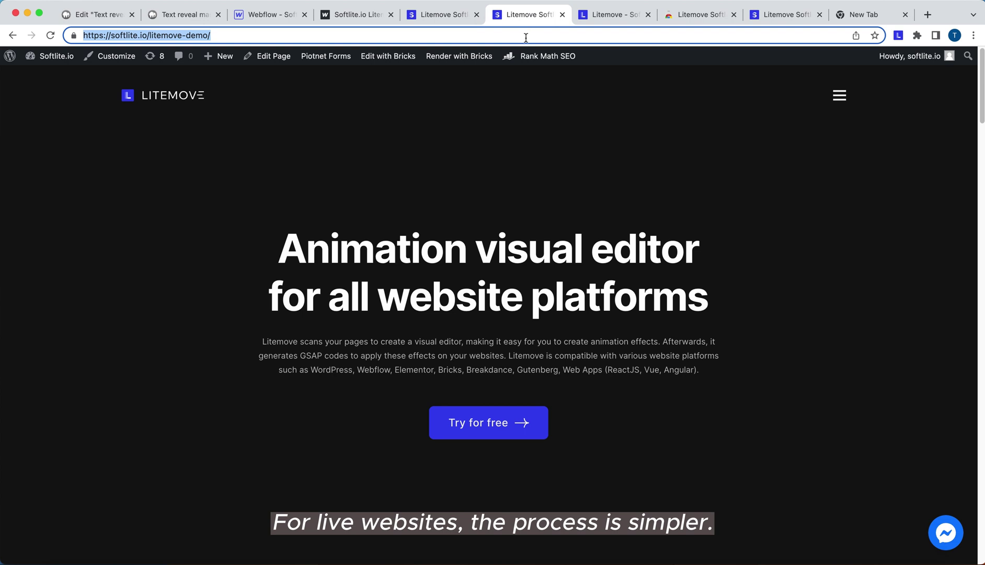
{"action": "left_click", "coordinate": [794, 19]}
{"action": "left_click", "coordinate": [625, 18]}
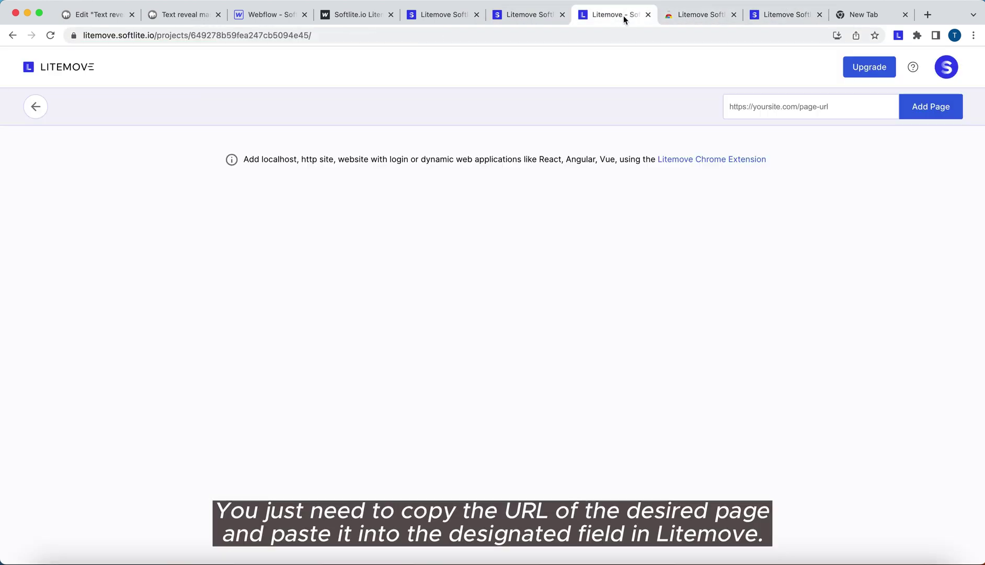
{"action": "left_click", "coordinate": [800, 103]}
{"action": "key", "text": "super+v"}
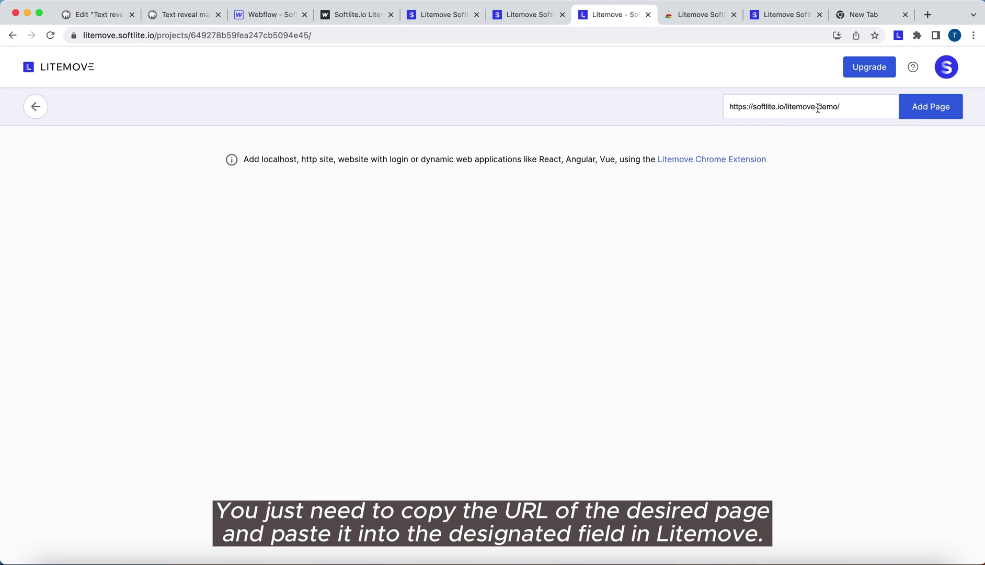
{"action": "left_click", "coordinate": [923, 116]}
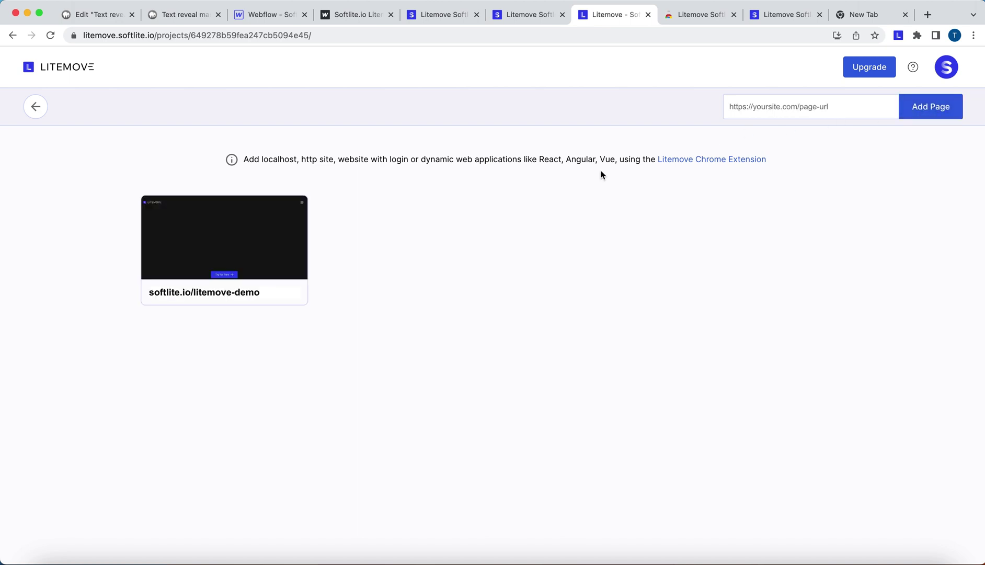
{"action": "mouse_move", "coordinate": [301, 216]}
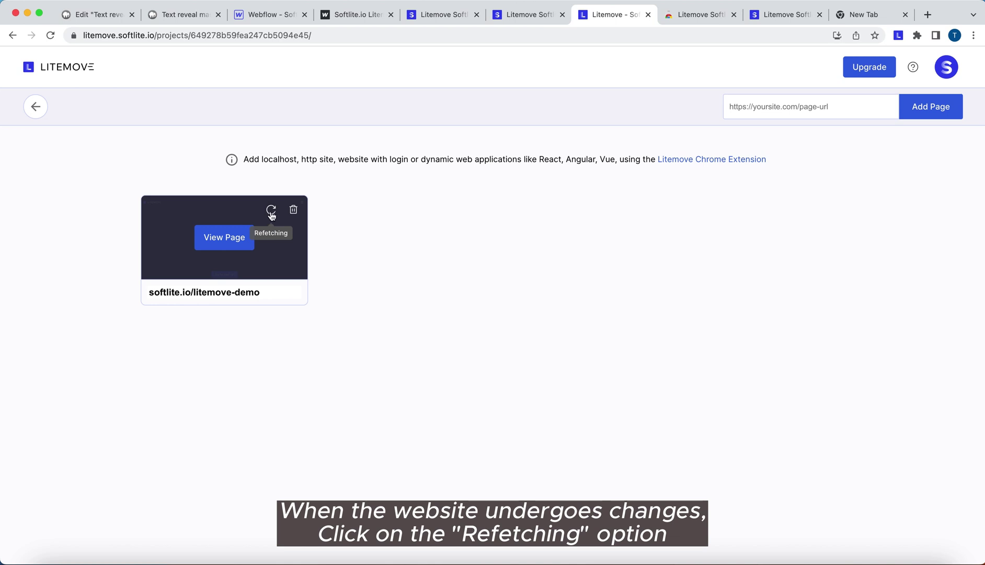
{"action": "left_click", "coordinate": [233, 239]}
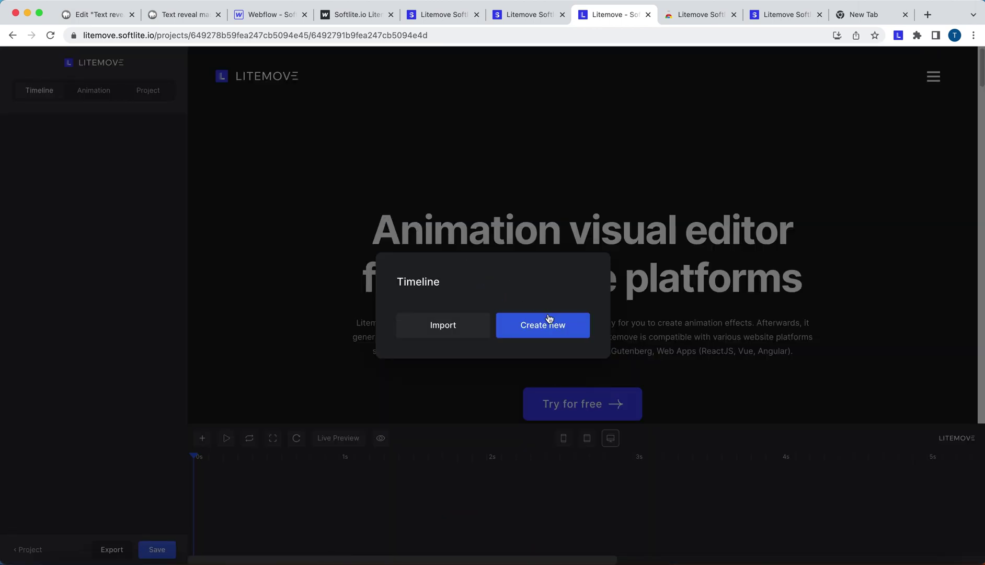
- Create a new timeline with Trigger on set to Scroll
{"action": "left_click", "coordinate": [549, 320]}
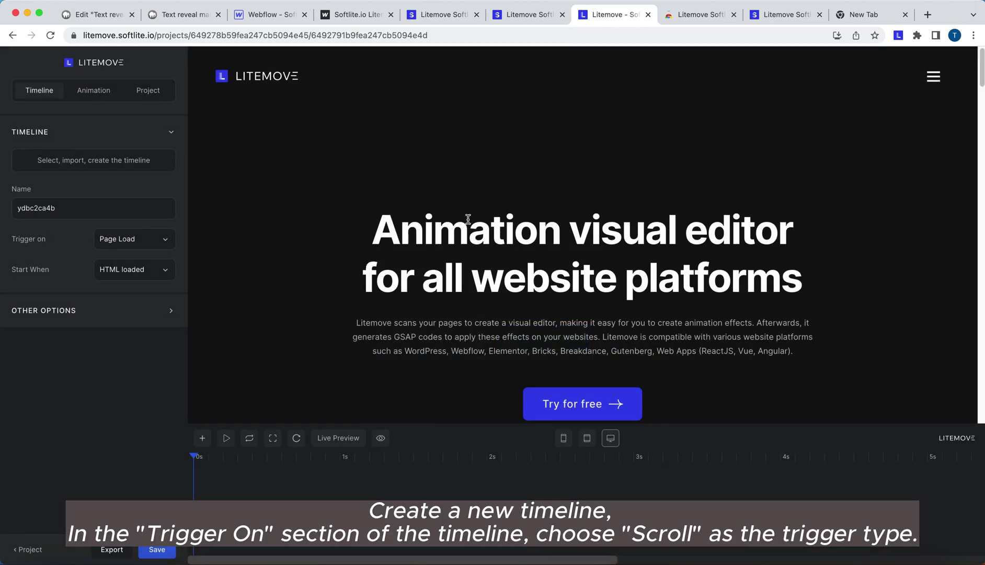
{"action": "left_click", "coordinate": [156, 247]}
{"action": "left_click", "coordinate": [153, 278]}
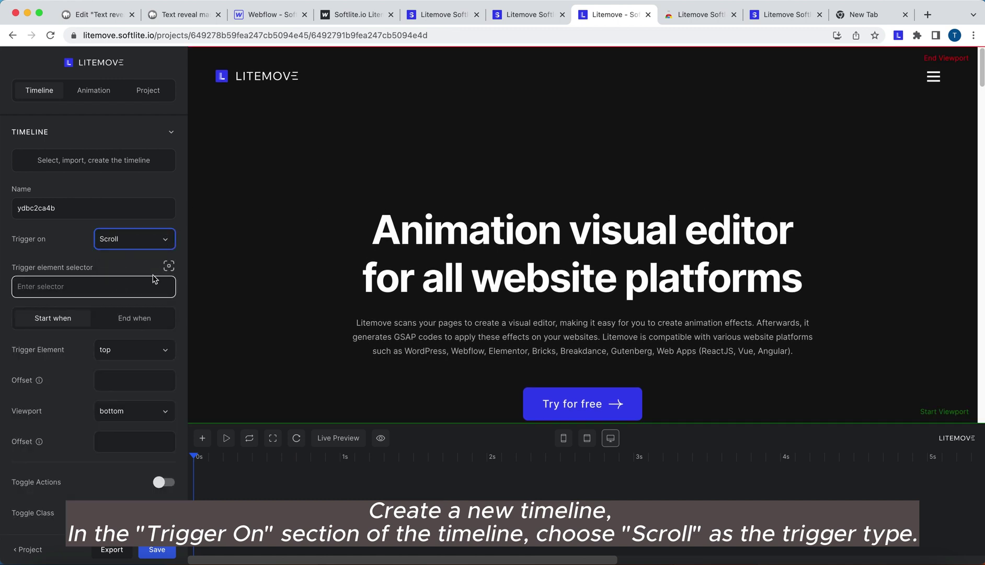
{"action": "scroll", "coordinate": [361, 201], "scroll_direction": "down", "scroll_amount": 6}
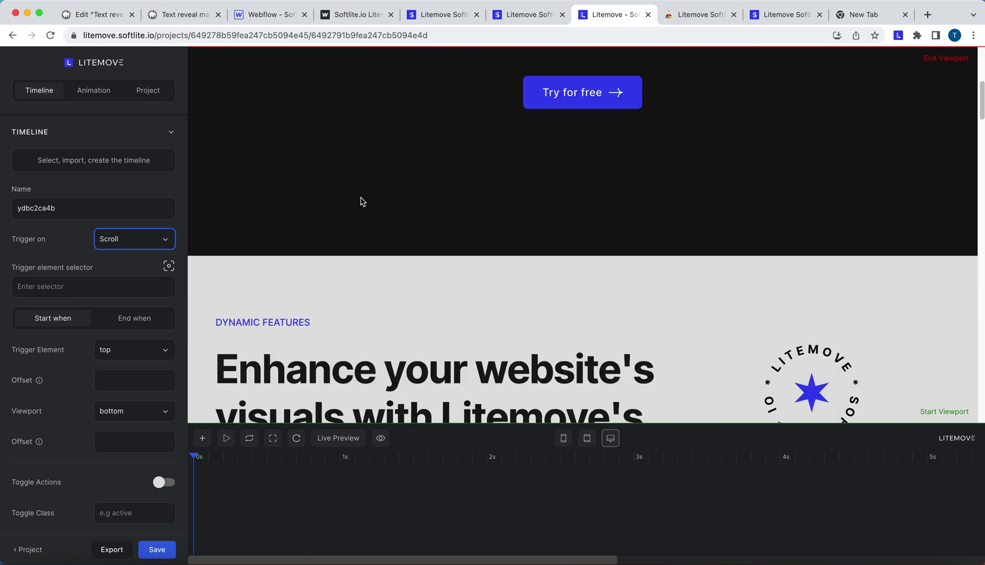
{"action": "scroll", "coordinate": [362, 201], "scroll_direction": "down", "scroll_amount": 3}
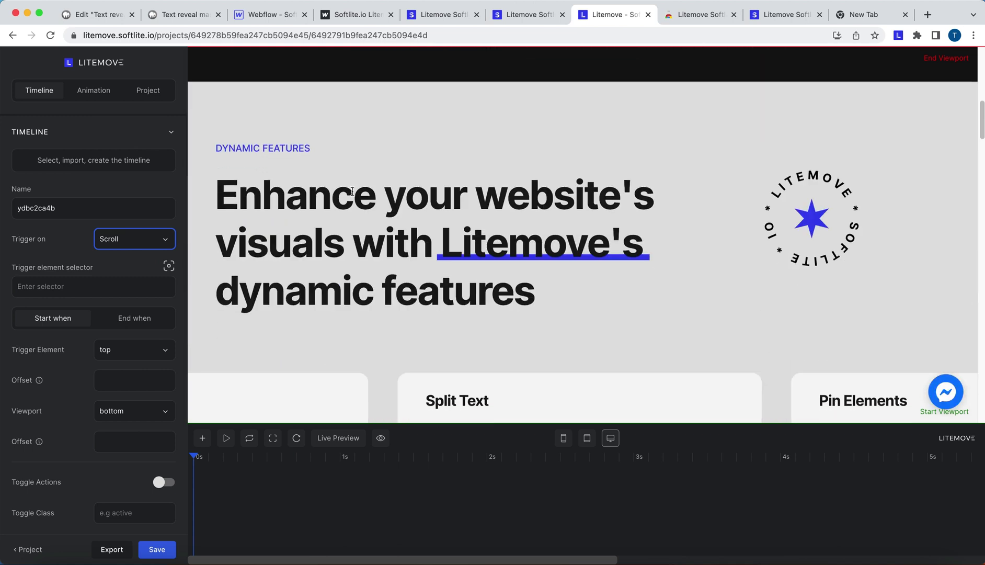
{"action": "left_click", "coordinate": [103, 99]}
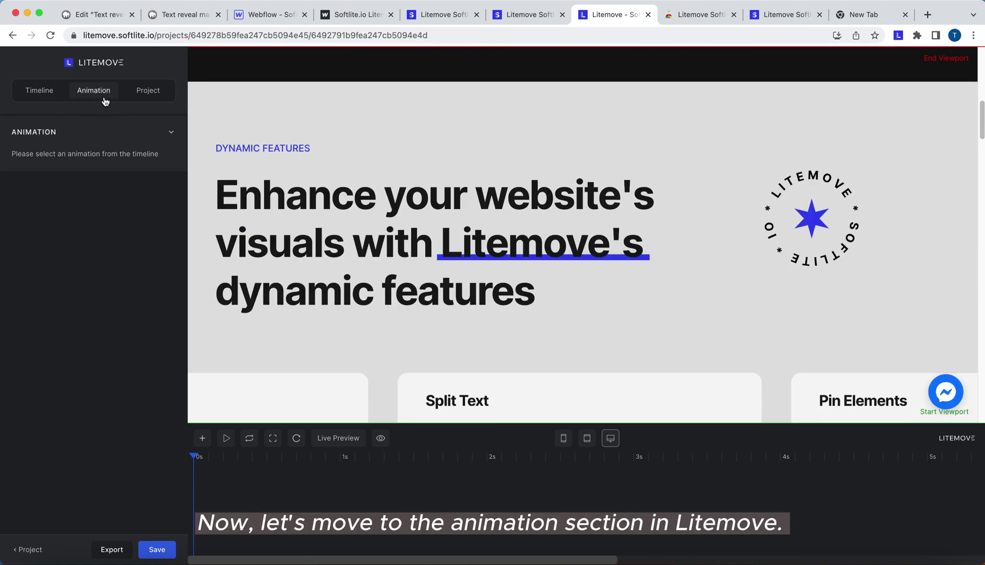
- Add an animation targeting the heading's .text-mask-scroll-top class
{"action": "left_click", "coordinate": [202, 438]}
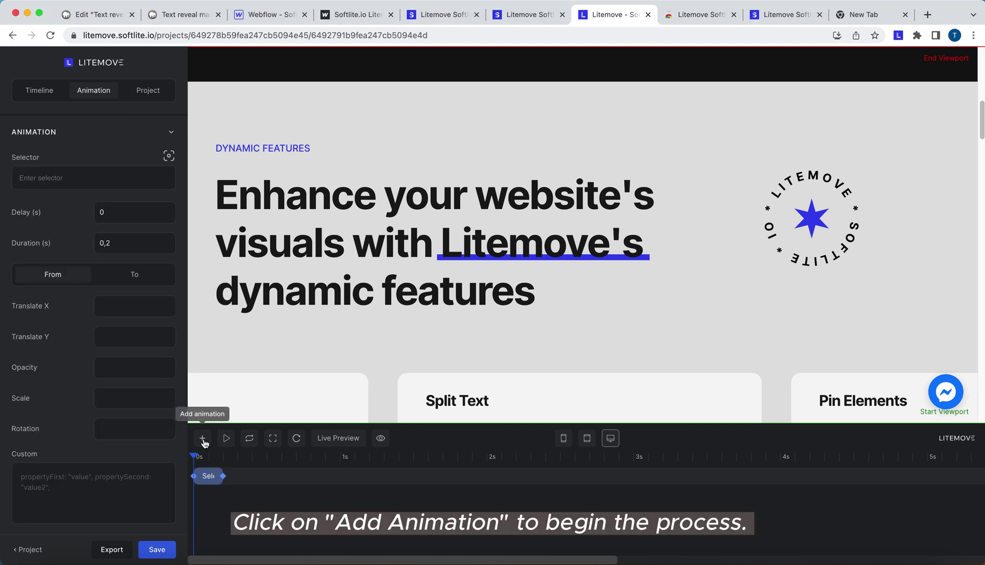
{"action": "left_click", "coordinate": [170, 159]}
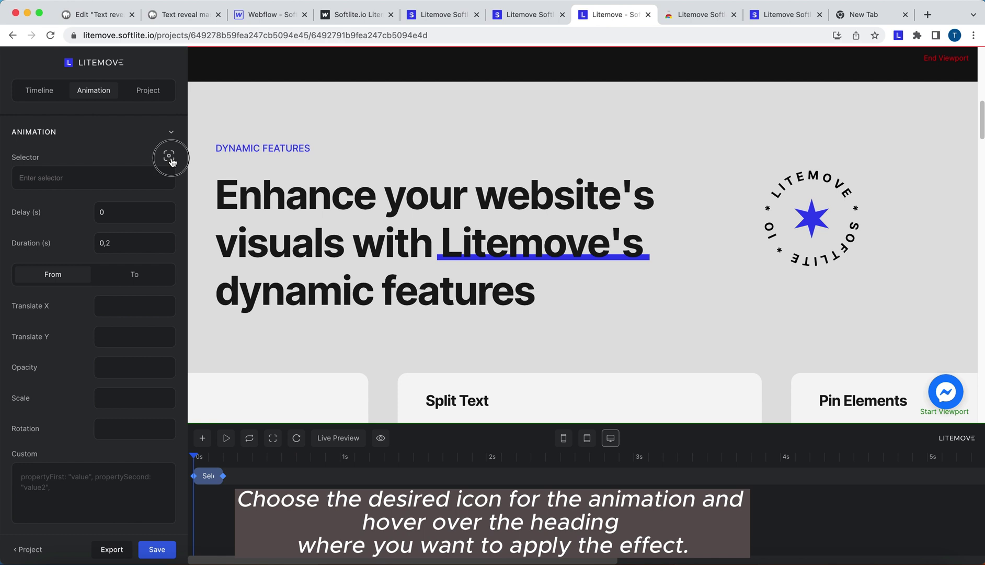
{"action": "left_click", "coordinate": [278, 211]}
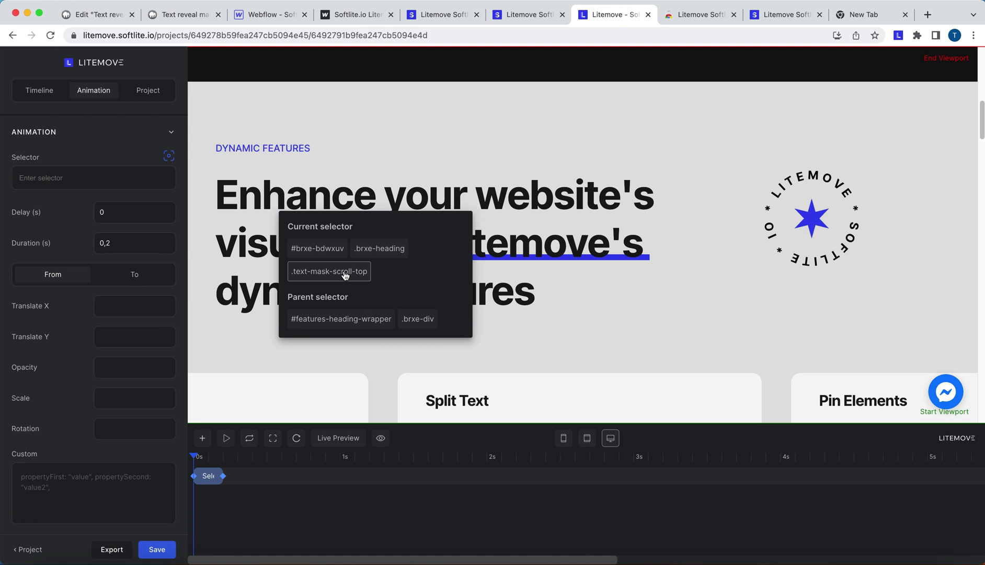
{"action": "left_click", "coordinate": [345, 273]}
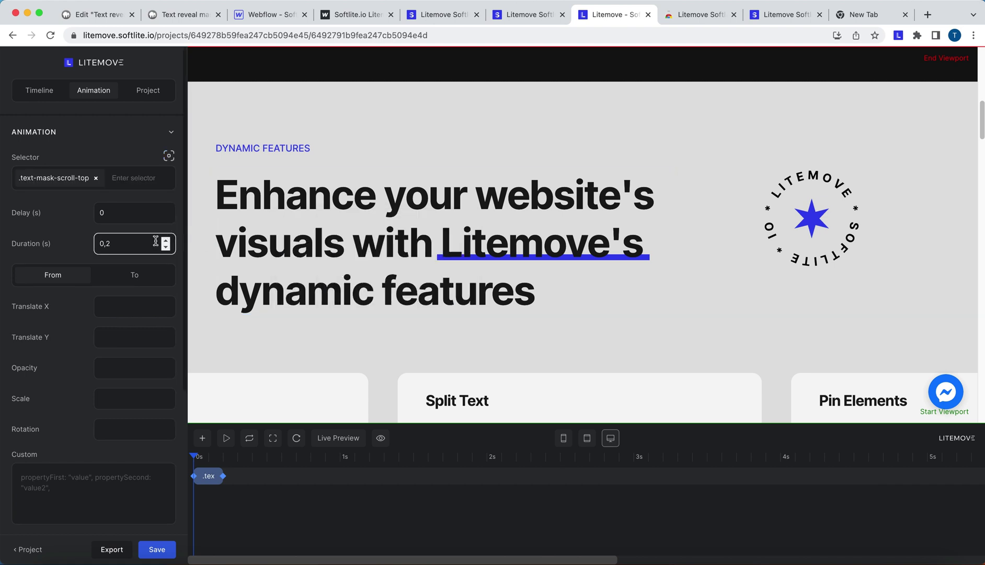
- Turn on Split Text for the heading with Split Type set to Lines
{"action": "scroll", "coordinate": [134, 325], "scroll_direction": "down", "scroll_amount": 4}
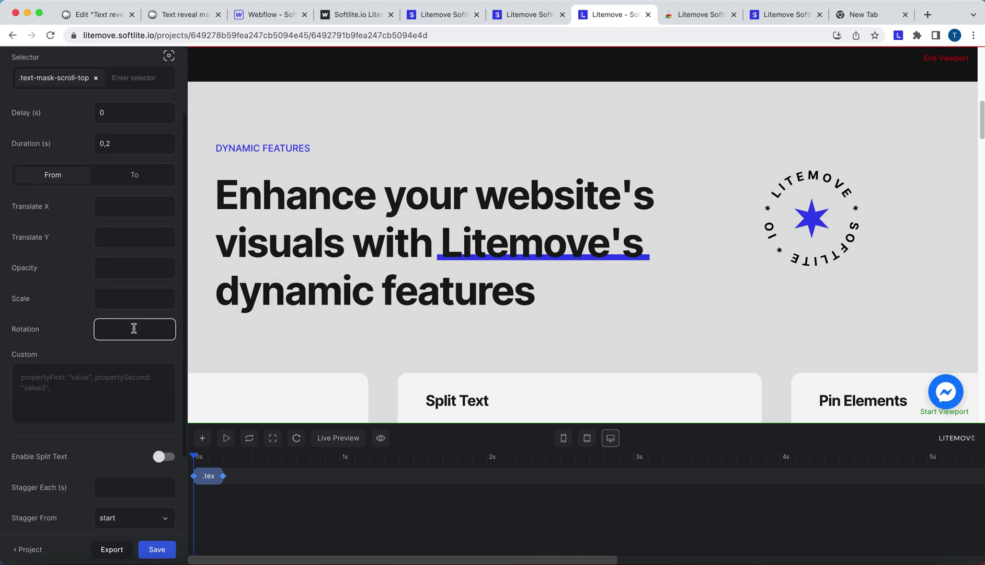
{"action": "scroll", "coordinate": [134, 328], "scroll_direction": "down", "scroll_amount": 4}
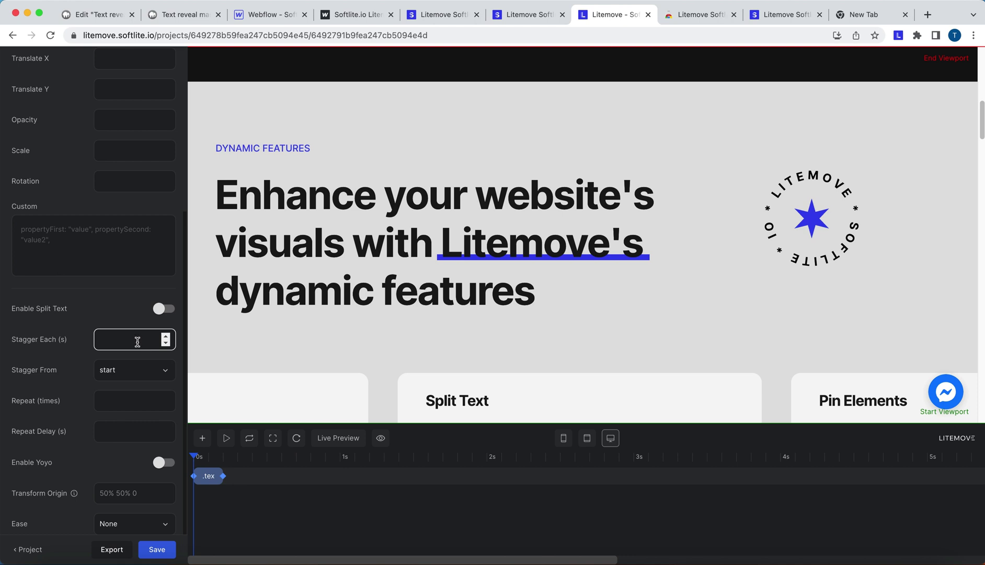
{"action": "left_click", "coordinate": [164, 309]}
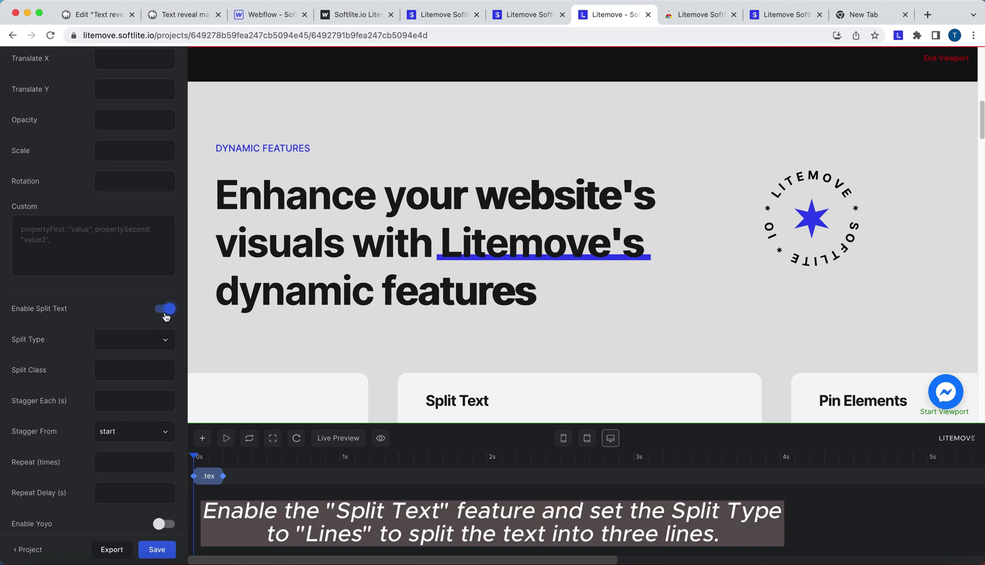
{"action": "left_click", "coordinate": [140, 343]}
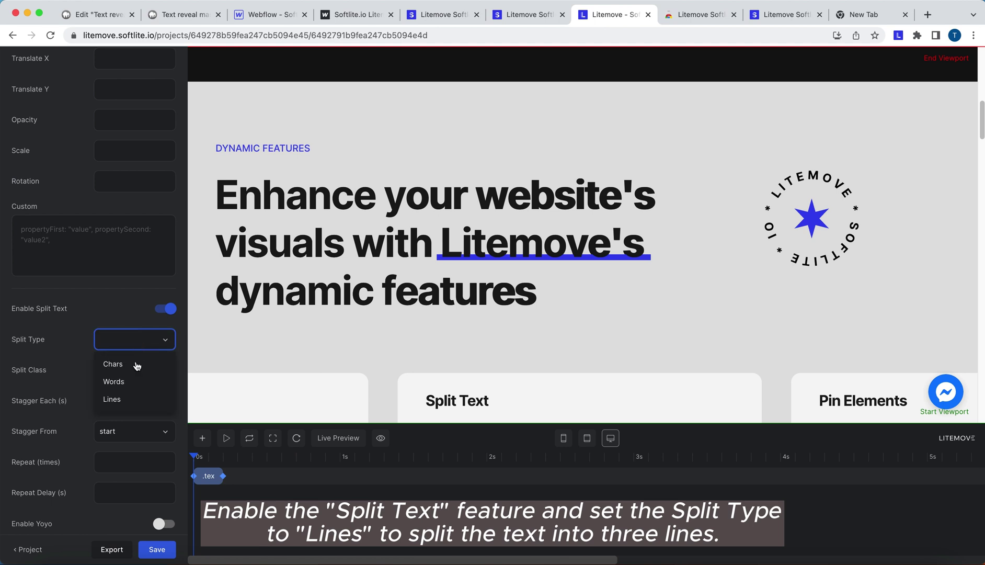
{"action": "left_click", "coordinate": [130, 397]}
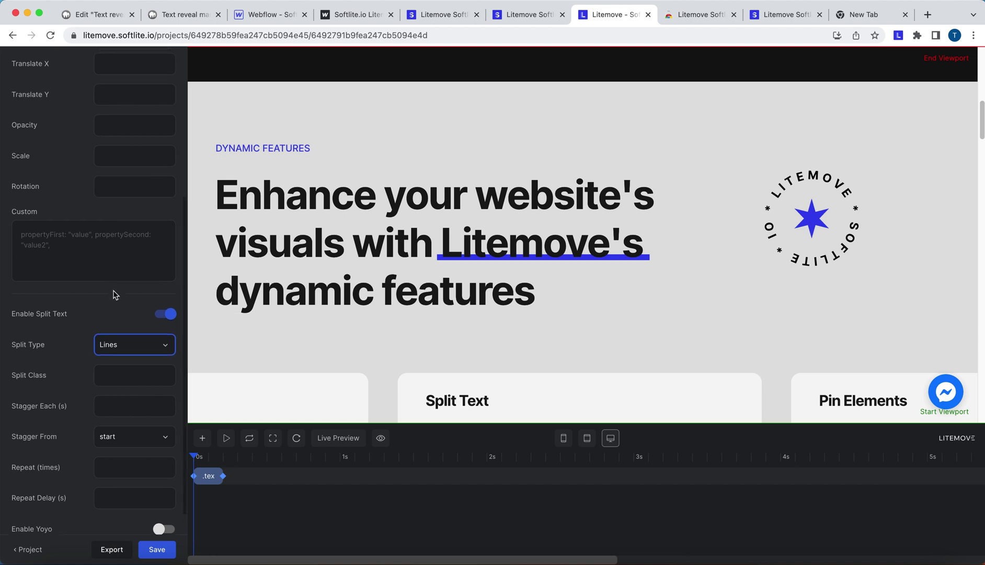
{"action": "scroll", "coordinate": [115, 294], "scroll_direction": "up", "scroll_amount": 10}
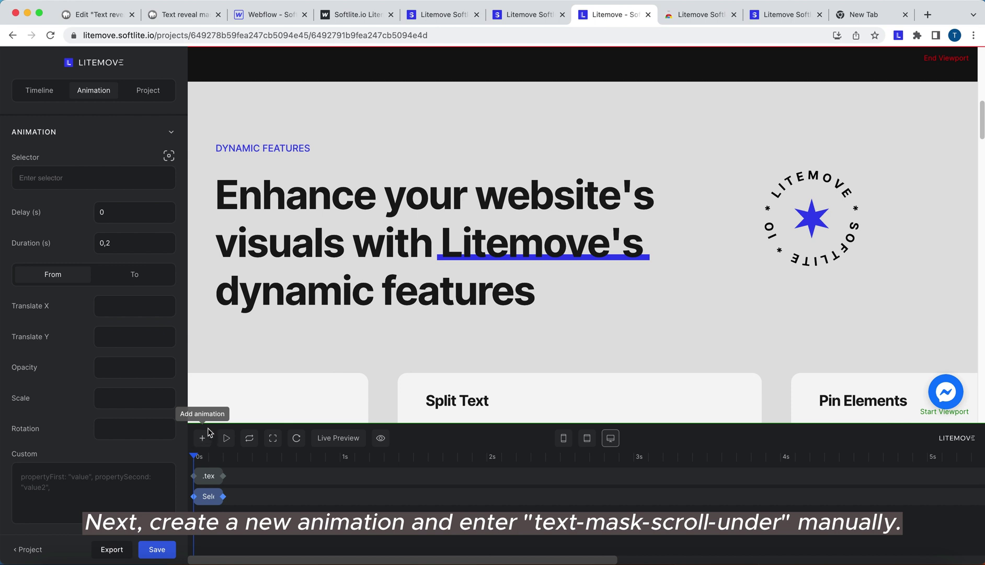
- Set the second animation's selector to .text-mask-scroll-under
{"action": "left_click", "coordinate": [91, 183]}
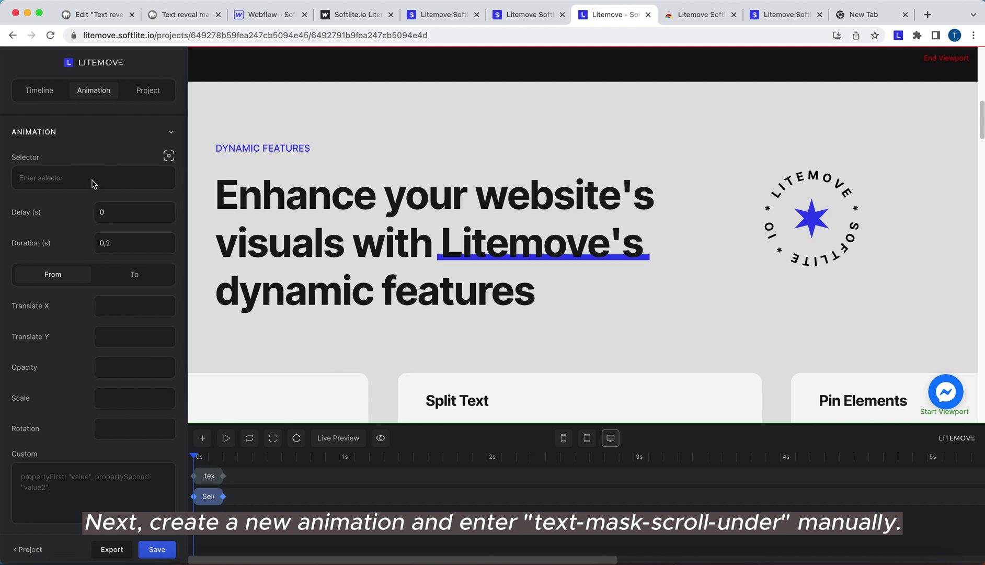
{"action": "type", "text": "."}
{"action": "type", "text": "text-mask-scroll"}
{"action": "type", "text": "-under"}
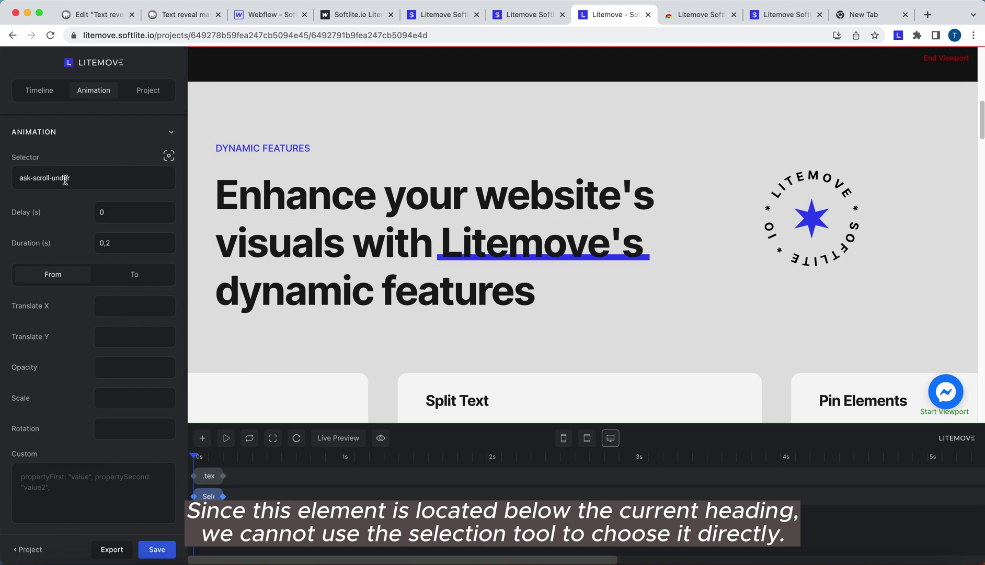
{"action": "key", "text": "Return"}
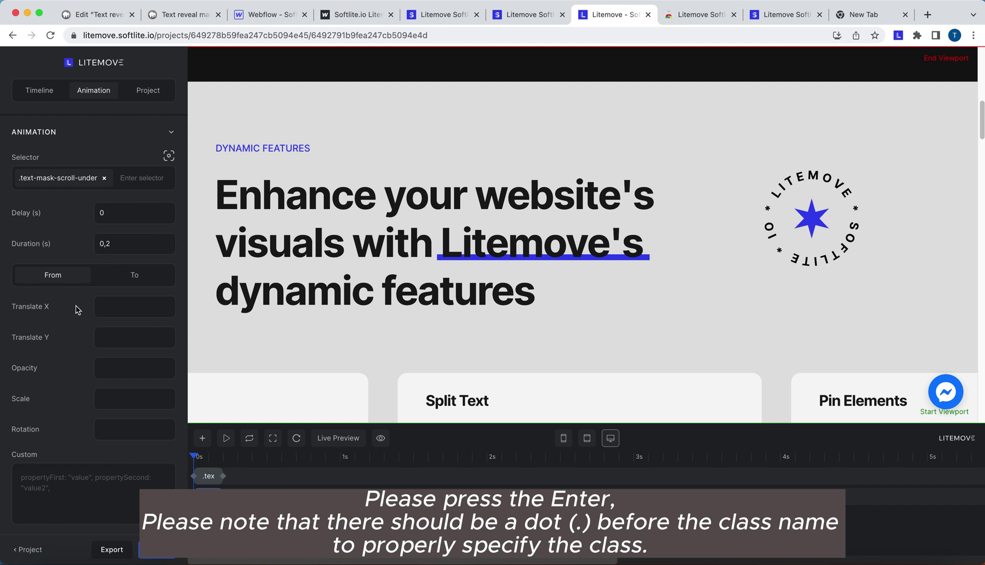
{"action": "scroll", "coordinate": [76, 311], "scroll_direction": "down", "scroll_amount": 1}
- Give it opacity 0.1 in both the From and To states, and add a third animation
{"action": "left_click", "coordinate": [114, 362]}
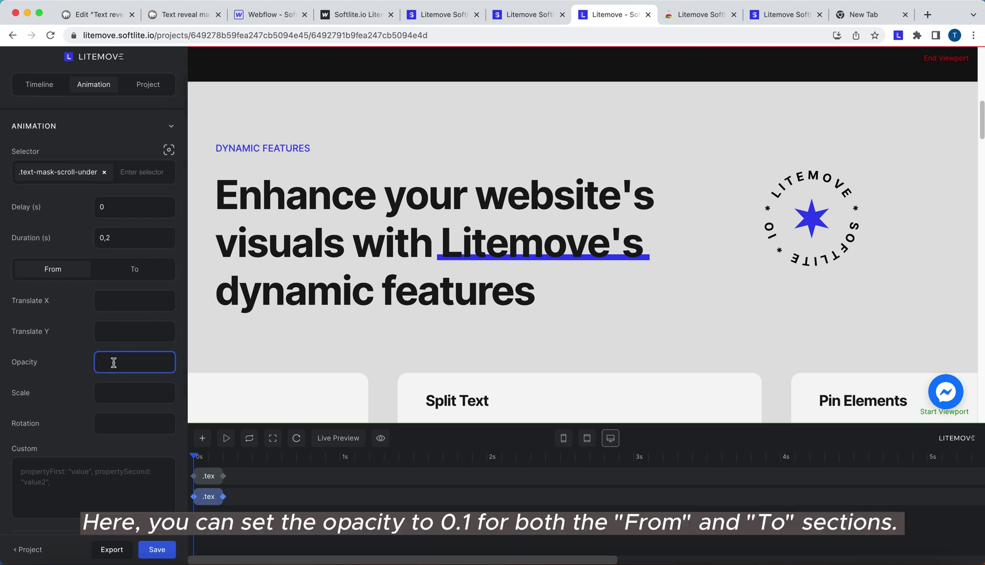
{"action": "type", "text": "0.1"}
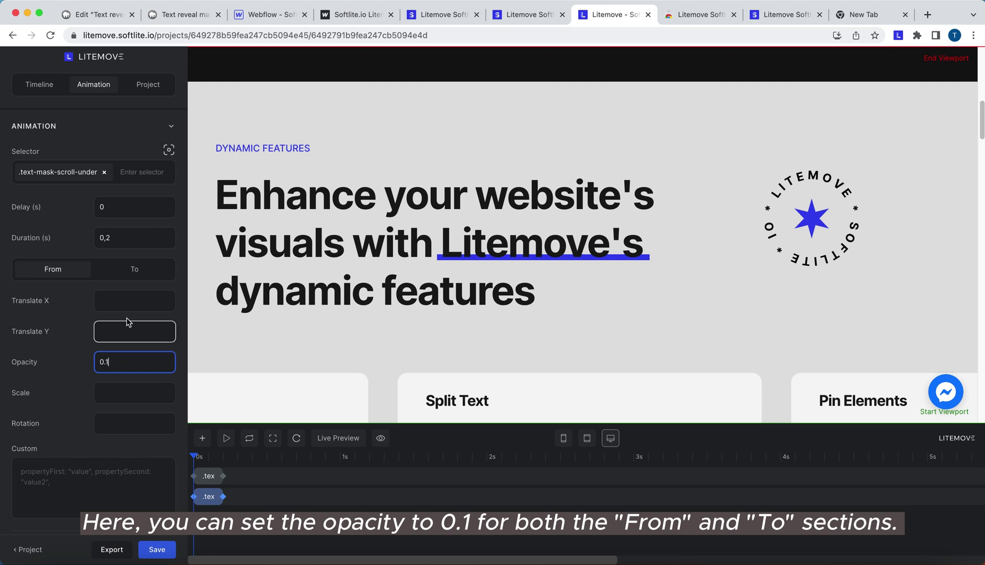
{"action": "key", "text": "super+a"}
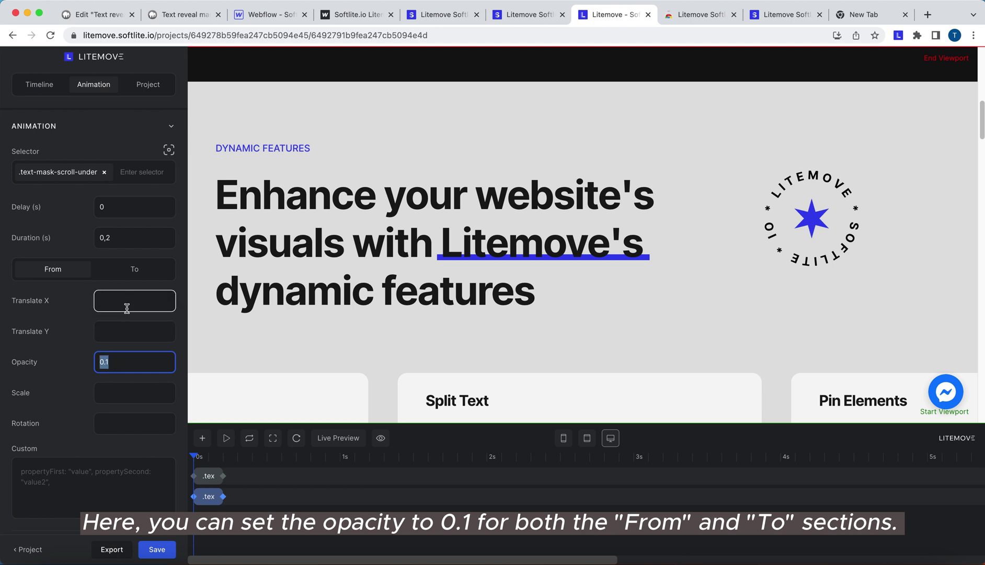
{"action": "left_click", "coordinate": [134, 269]}
{"action": "left_click", "coordinate": [122, 357]}
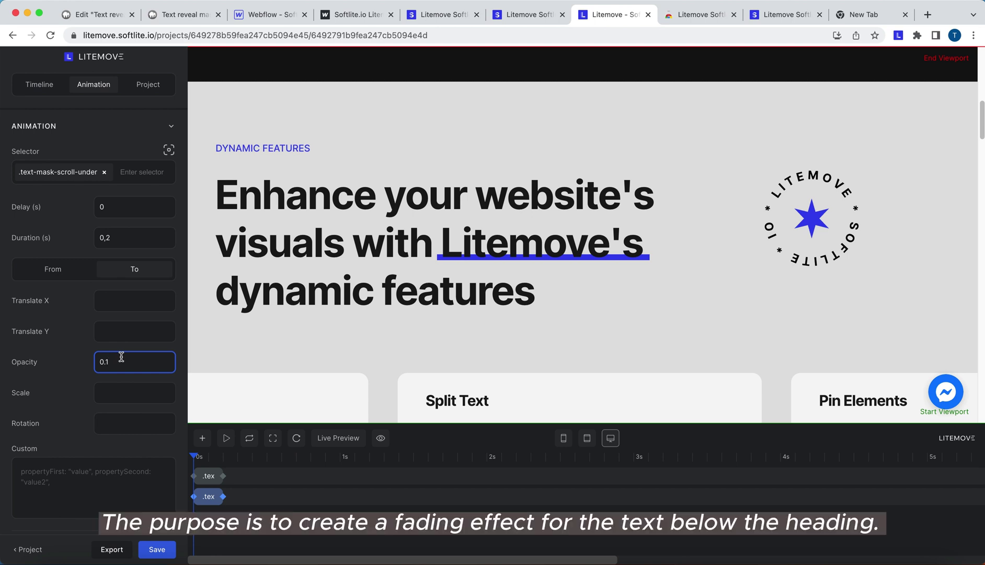
{"action": "left_click", "coordinate": [203, 438]}
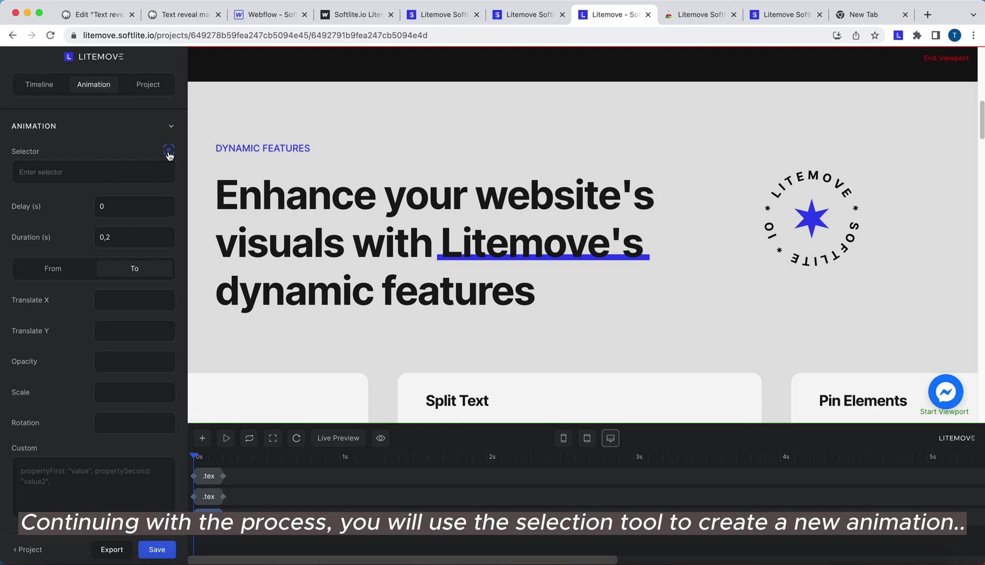
- Set the third animation's target selector to .text-mask-scroll-top > div
{"action": "left_click", "coordinate": [246, 200]}
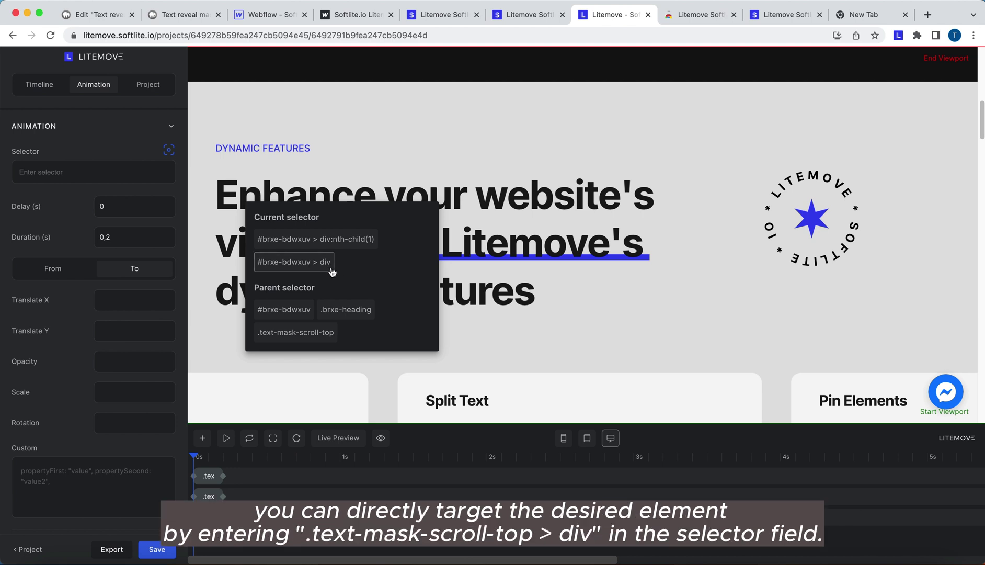
{"action": "left_click", "coordinate": [79, 176]}
{"action": "type", "text": ".te"}
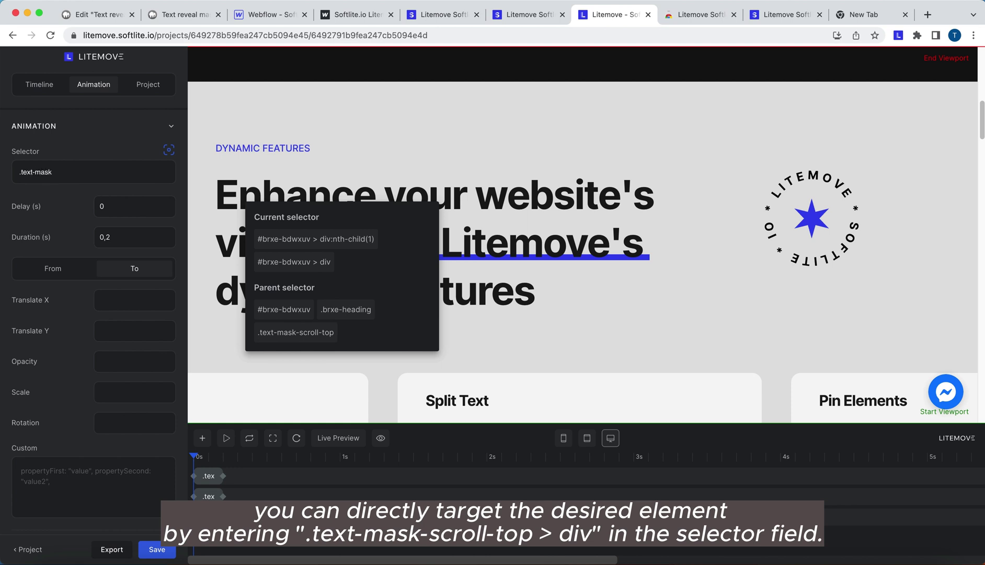
{"action": "type", "text": "xt-mask-scroll-top"}
{"action": "type", "text": " >"}
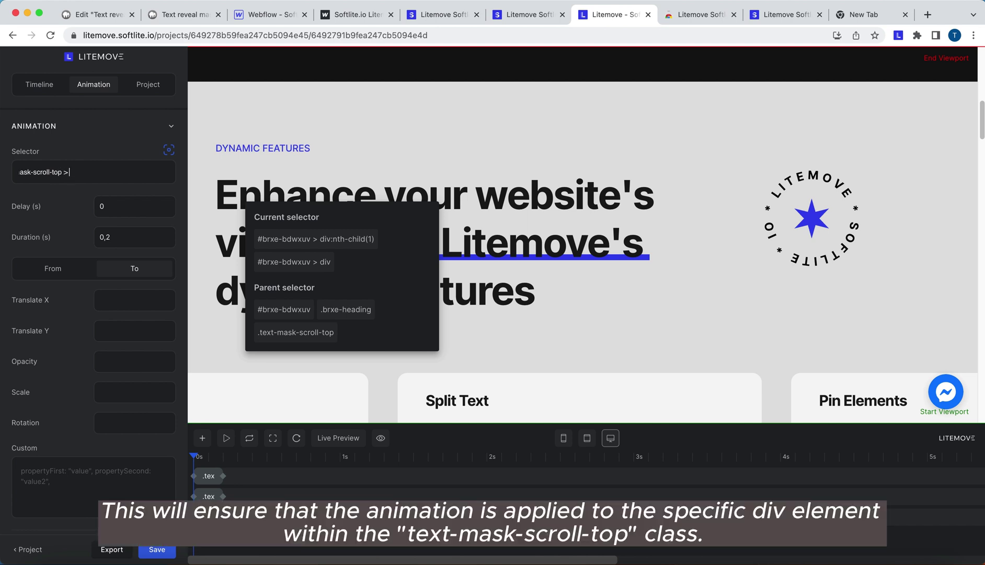
{"action": "type", "text": " div"}
{"action": "key", "text": "Return"}
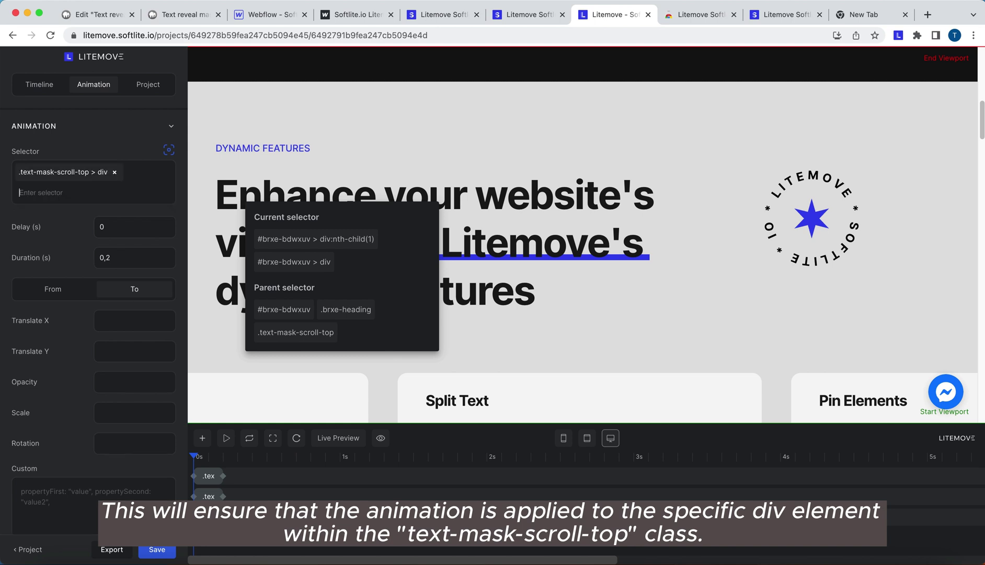
{"action": "left_click", "coordinate": [169, 152]}
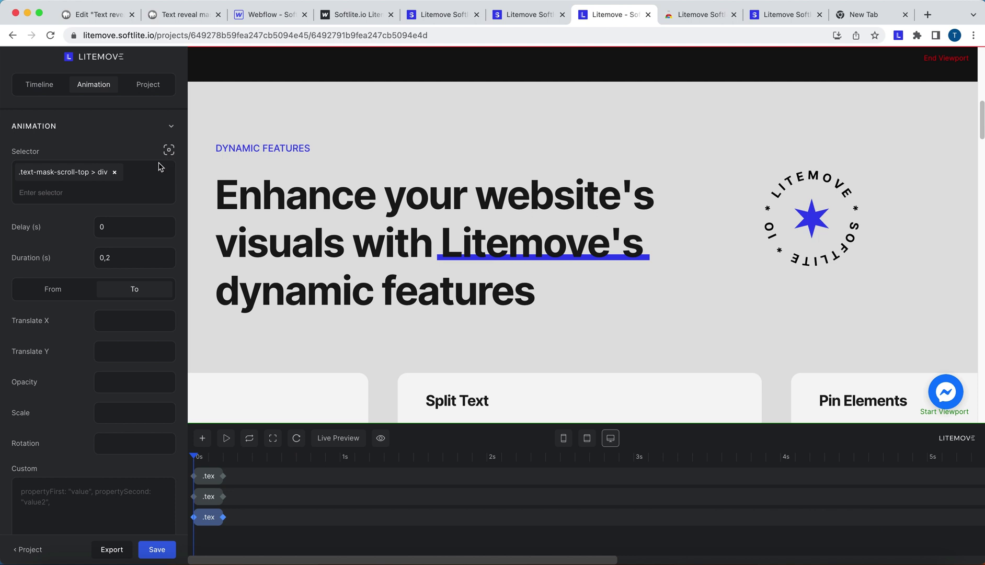
{"action": "scroll", "coordinate": [128, 233], "scroll_direction": "down", "scroll_amount": 1}
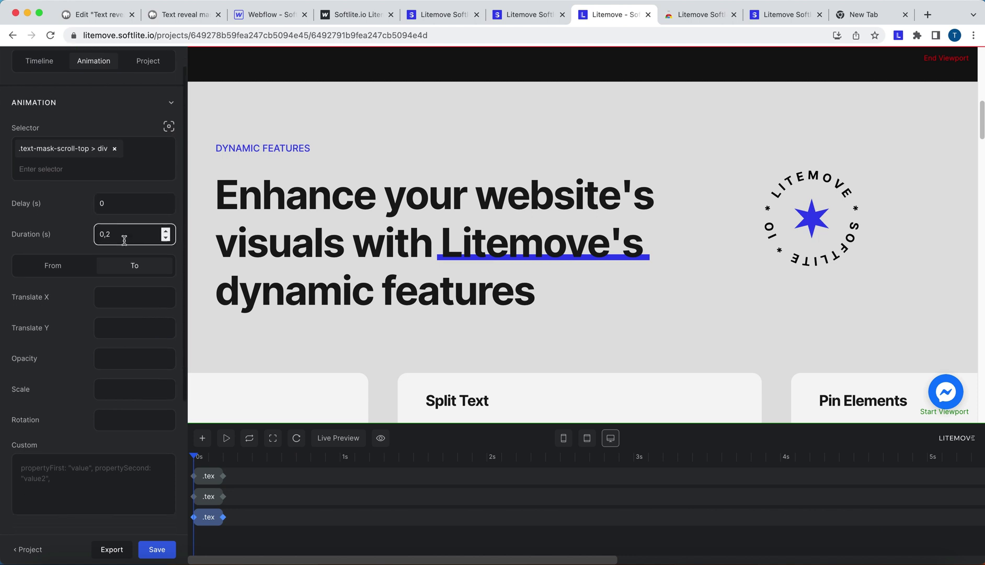
{"action": "scroll", "coordinate": [124, 239], "scroll_direction": "down", "scroll_amount": 3}
- Set the From state's custom property to clipPath: "inset(0% 100% 0% 0%)"
{"action": "left_click", "coordinate": [110, 391]}
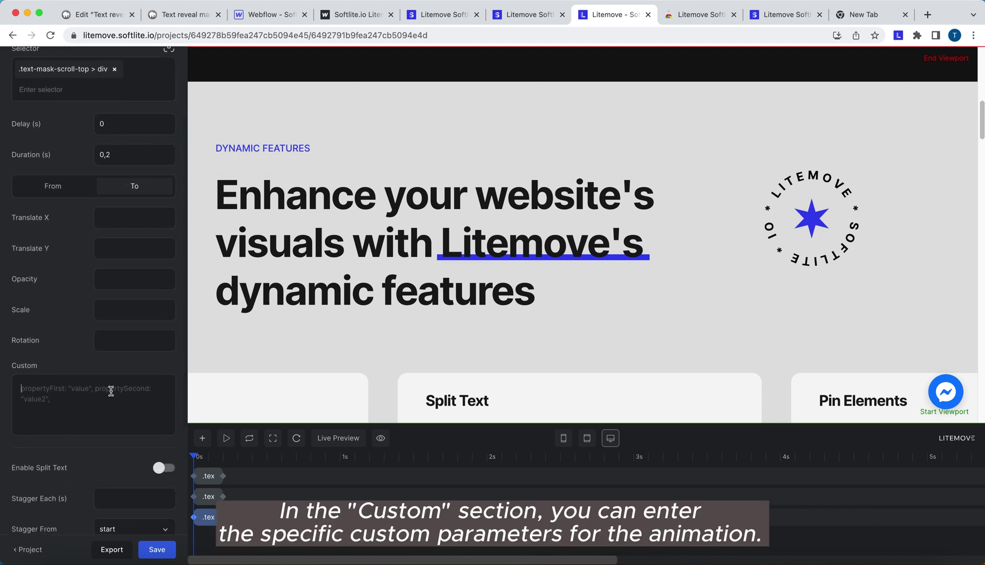
{"action": "left_click", "coordinate": [850, 17]}
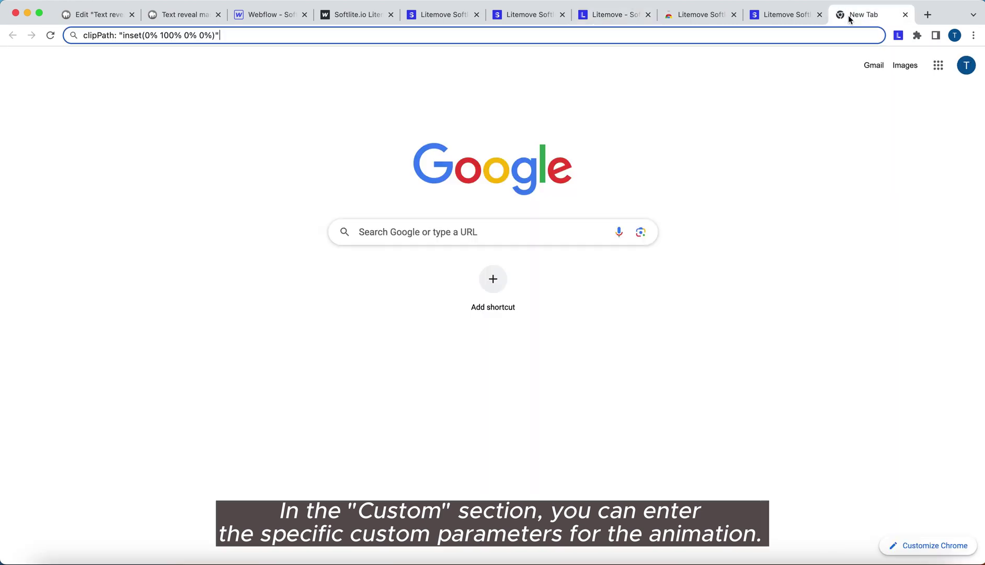
{"action": "key", "text": "super+a"}
{"action": "key", "text": "super+c"}
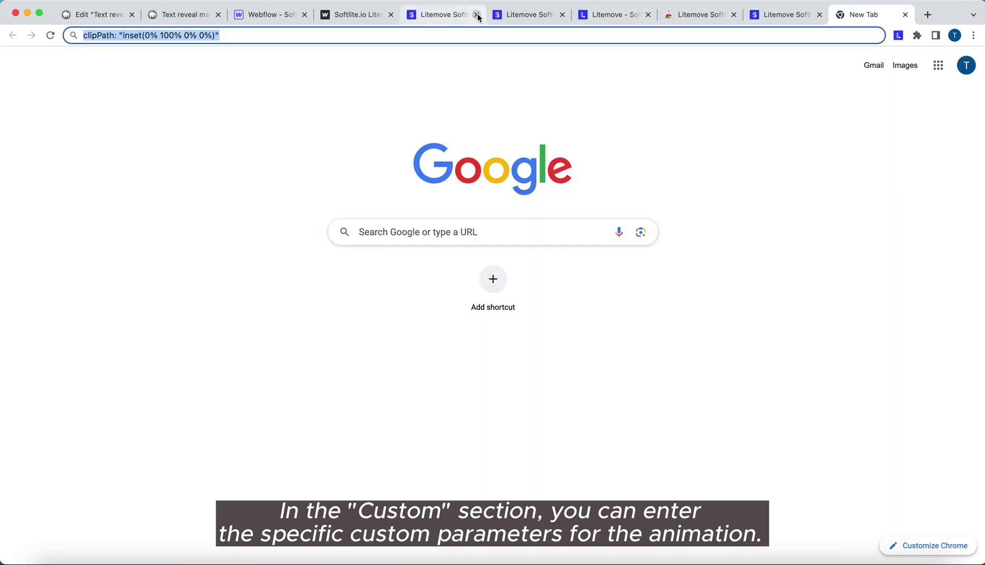
{"action": "left_click", "coordinate": [588, 18]}
{"action": "key", "text": "super+v"}
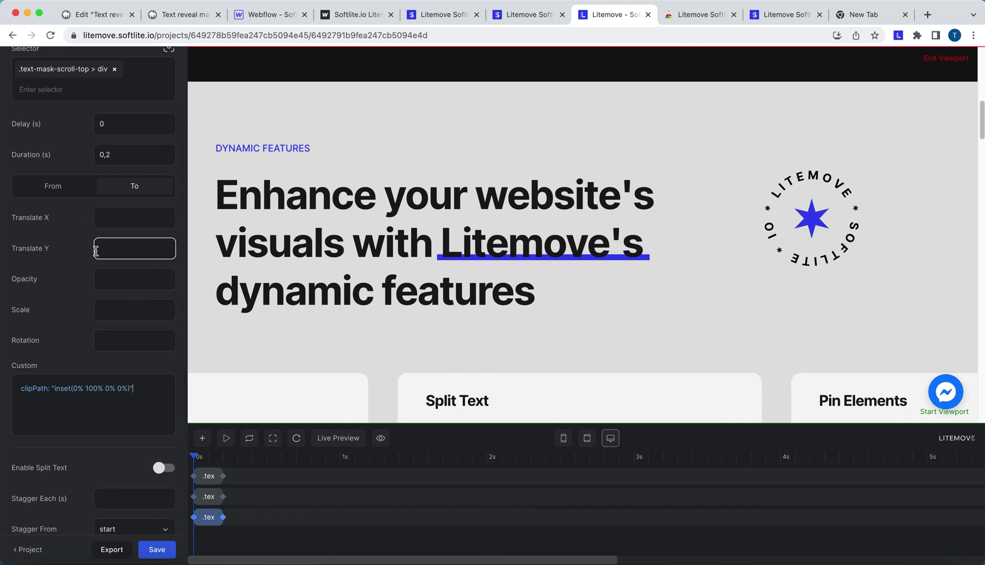
{"action": "key", "text": "super+a"}
{"action": "key", "text": "super+x"}
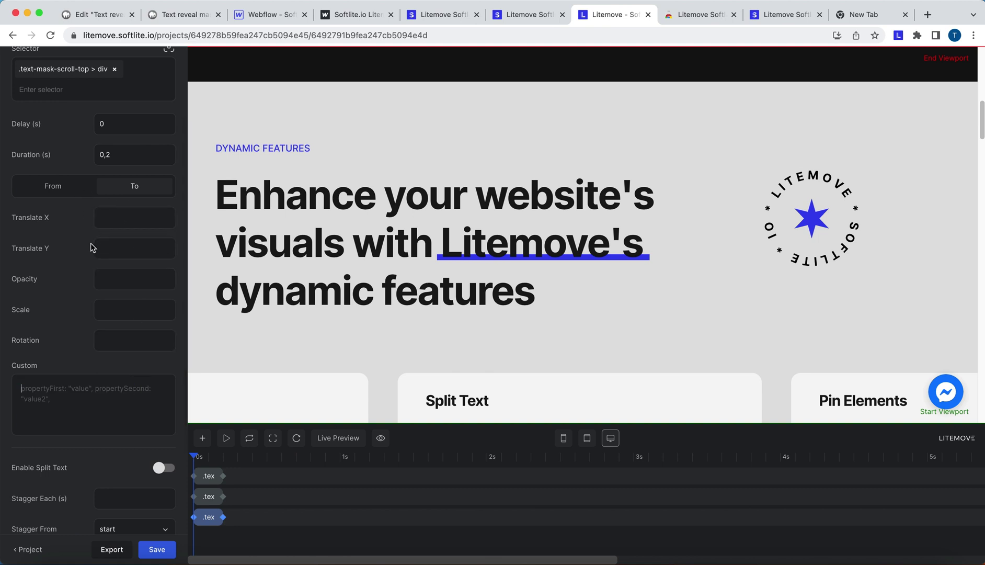
{"action": "left_click", "coordinate": [70, 195]}
{"action": "left_click", "coordinate": [87, 387]}
{"action": "key", "text": "super+v"}
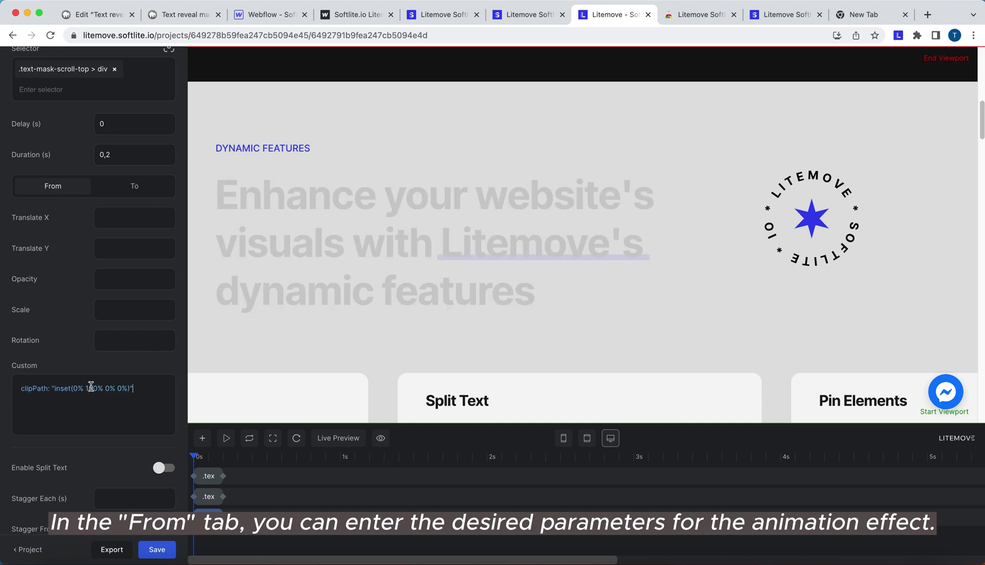
- Set the To state's custom property to clipPath: "inset(0% 0% 0% 0%)"
{"action": "left_click", "coordinate": [137, 190]}
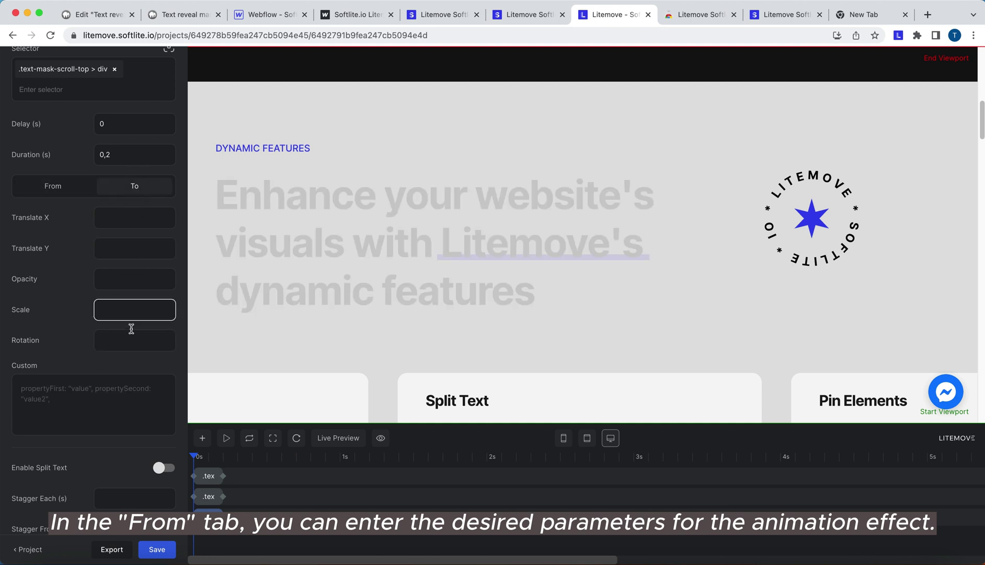
{"action": "left_click", "coordinate": [113, 389]}
{"action": "key", "text": "super+v"}
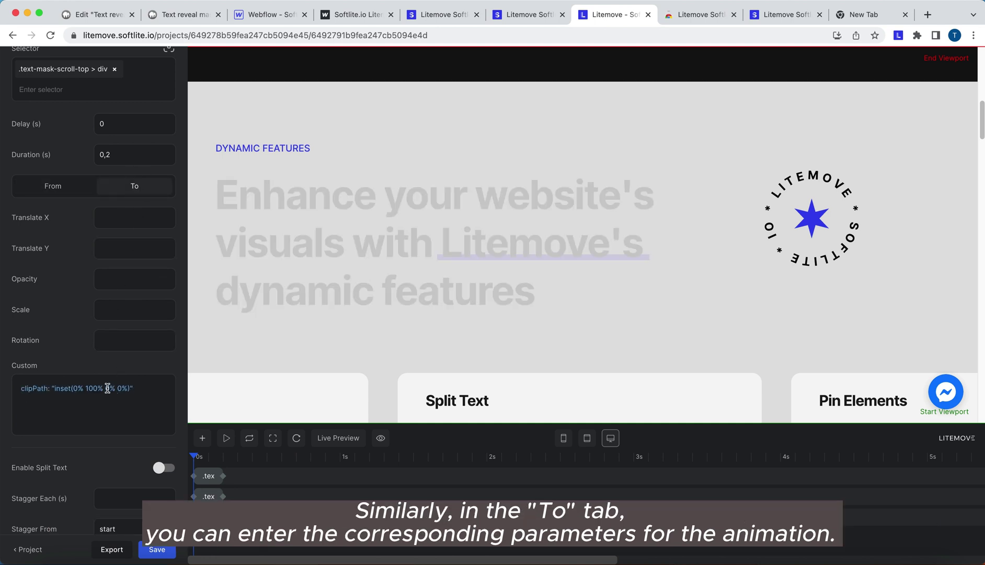
{"action": "left_click", "coordinate": [95, 387]}
{"action": "key", "text": "BackSpace"}
{"action": "key", "text": "BackSpace"}
{"action": "left_click", "coordinate": [142, 395]}
- Play the animation to preview the heading's clip-path reveal
{"action": "left_click", "coordinate": [227, 438]}
{"action": "left_click", "coordinate": [226, 438]}
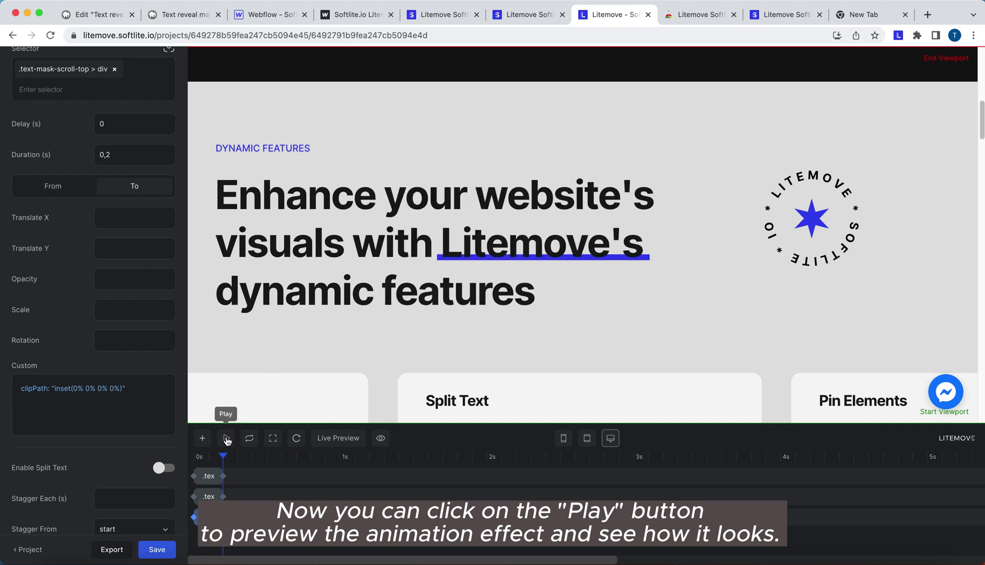
{"action": "left_click", "coordinate": [226, 438]}
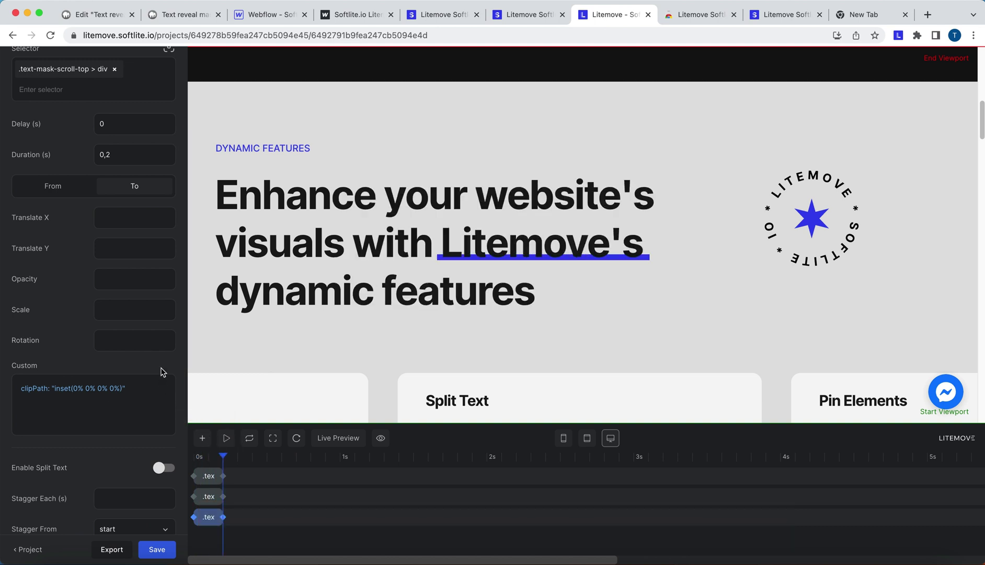
- Set Stagger Each to 0,2 seconds
{"action": "scroll", "coordinate": [157, 373], "scroll_direction": "down", "scroll_amount": 5}
{"action": "left_click", "coordinate": [132, 365]}
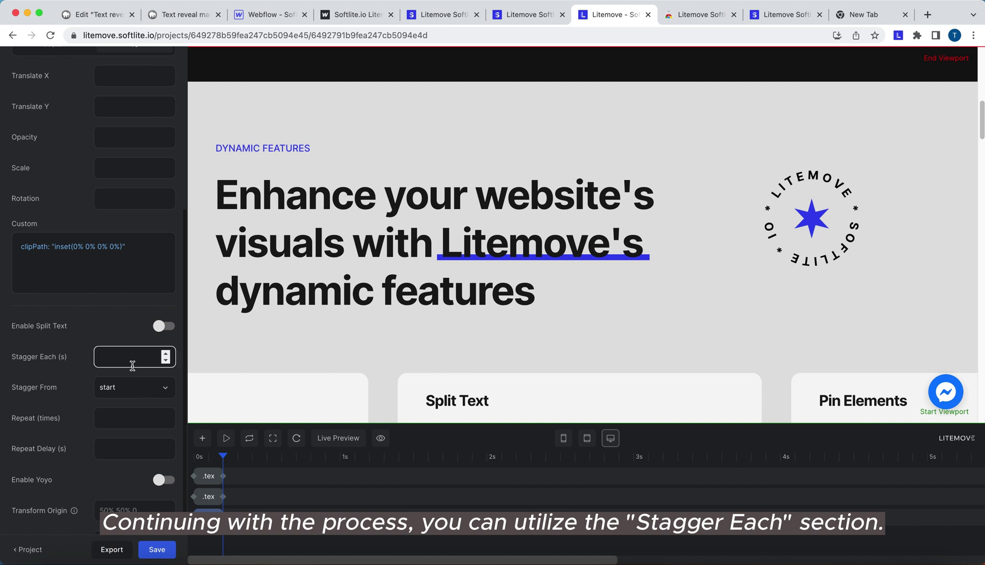
{"action": "left_click", "coordinate": [132, 365]}
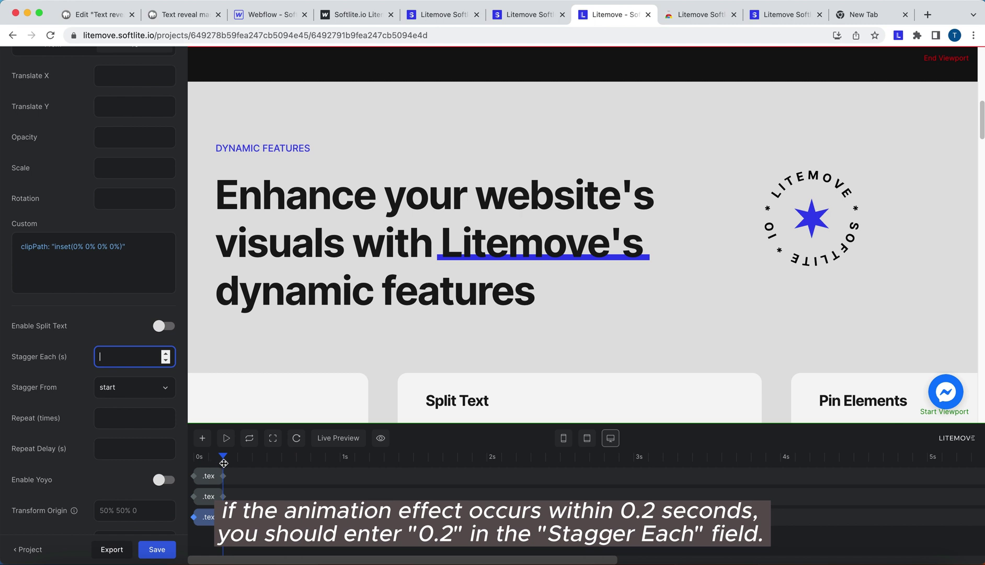
{"action": "left_click", "coordinate": [166, 354]}
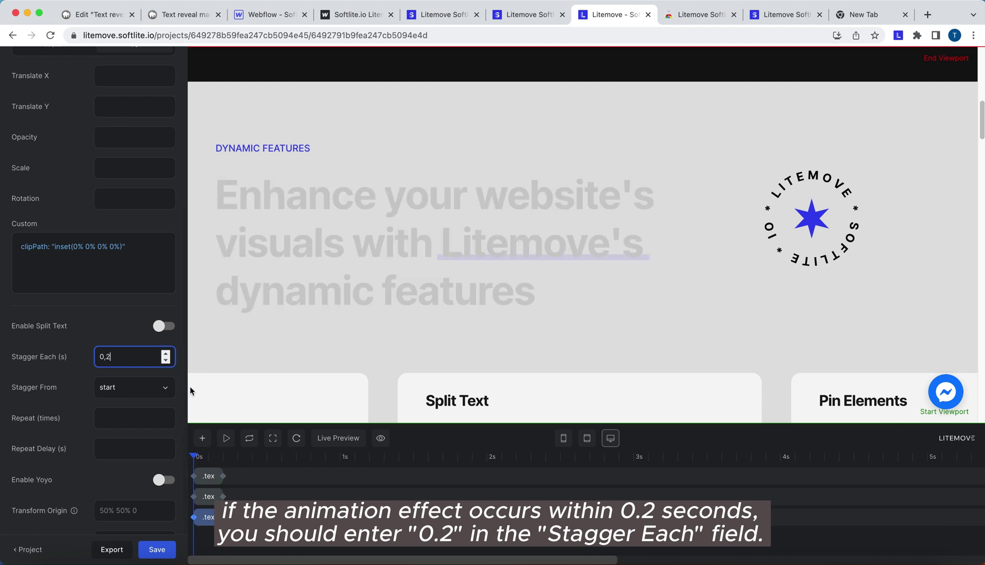
- Replay the preview to watch the heading reveal line by line
{"action": "left_click", "coordinate": [226, 439]}
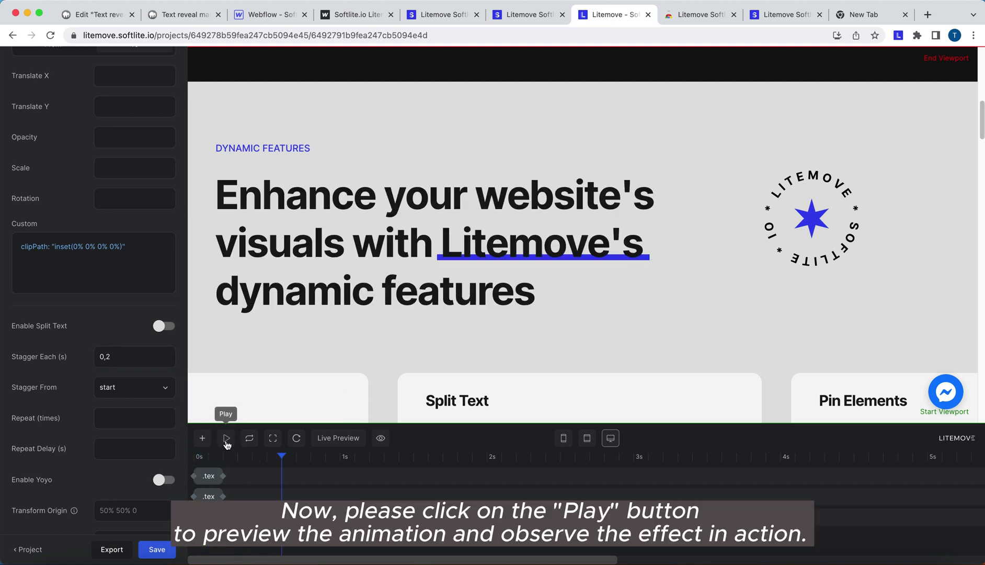
{"action": "left_click", "coordinate": [226, 439]}
{"action": "left_click", "coordinate": [227, 439]}
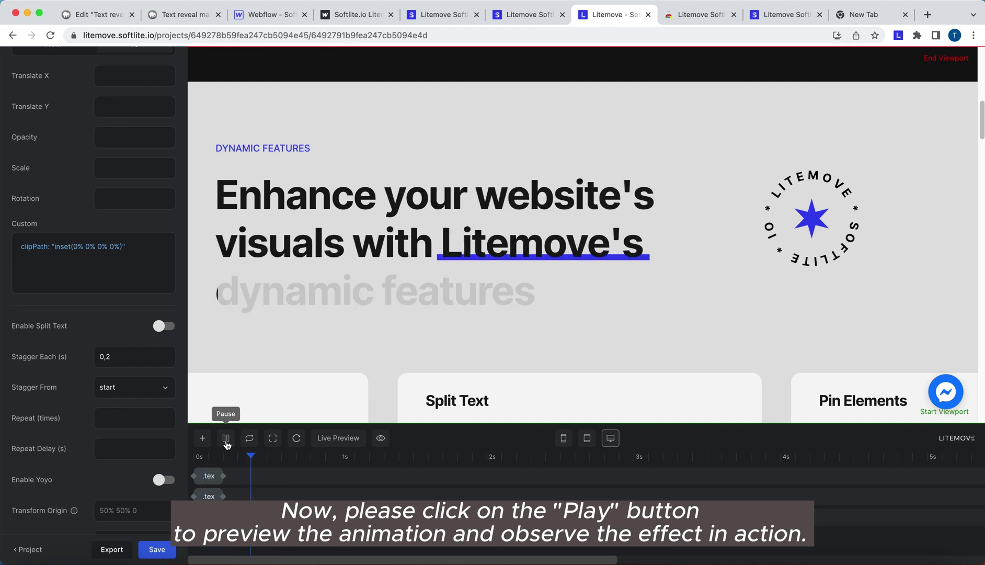
{"action": "left_click", "coordinate": [227, 442]}
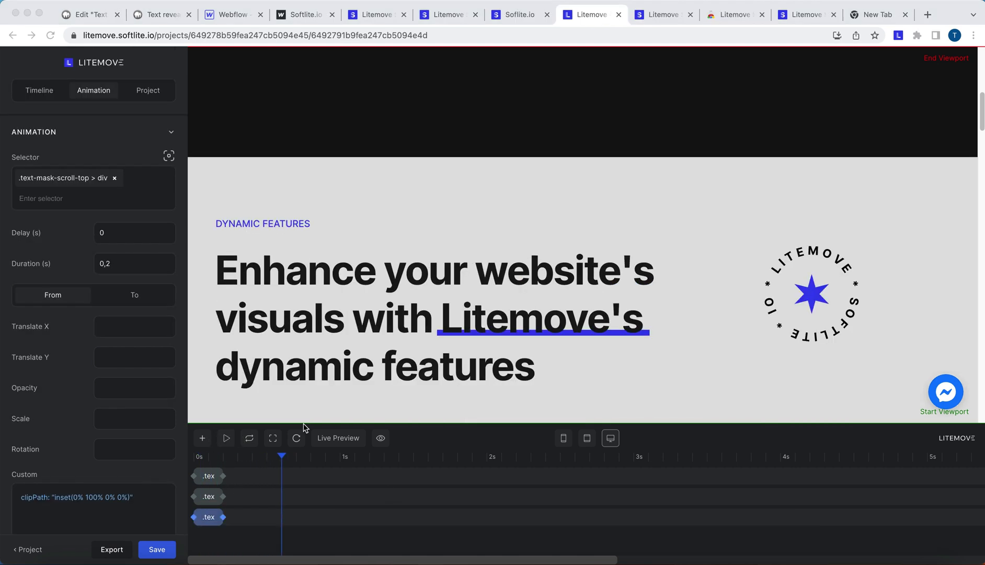
- Turn on Scrub in the scroll trigger settings
{"action": "left_click", "coordinate": [47, 95]}
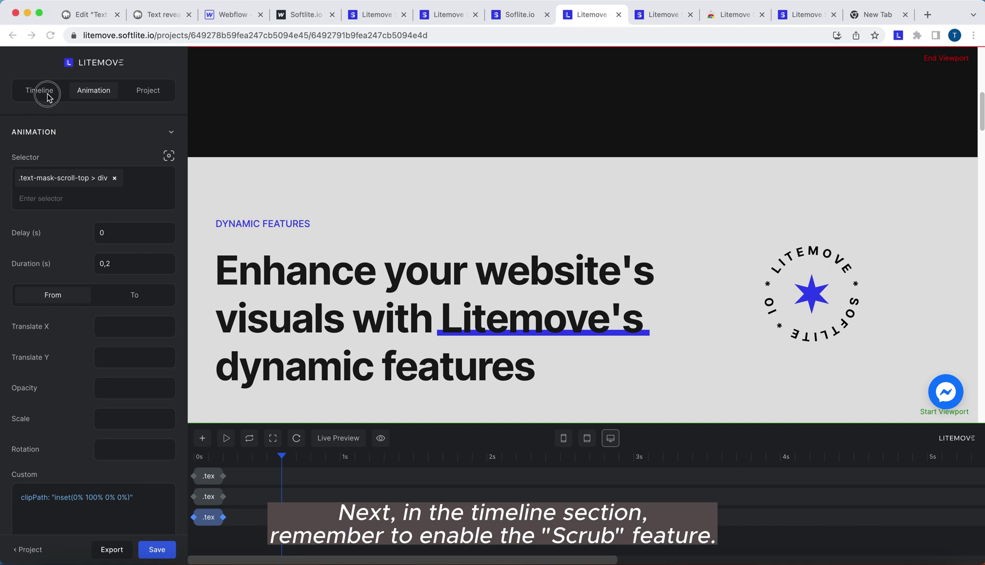
{"action": "left_click", "coordinate": [47, 95]}
{"action": "scroll", "coordinate": [91, 186], "scroll_direction": "down", "scroll_amount": 5}
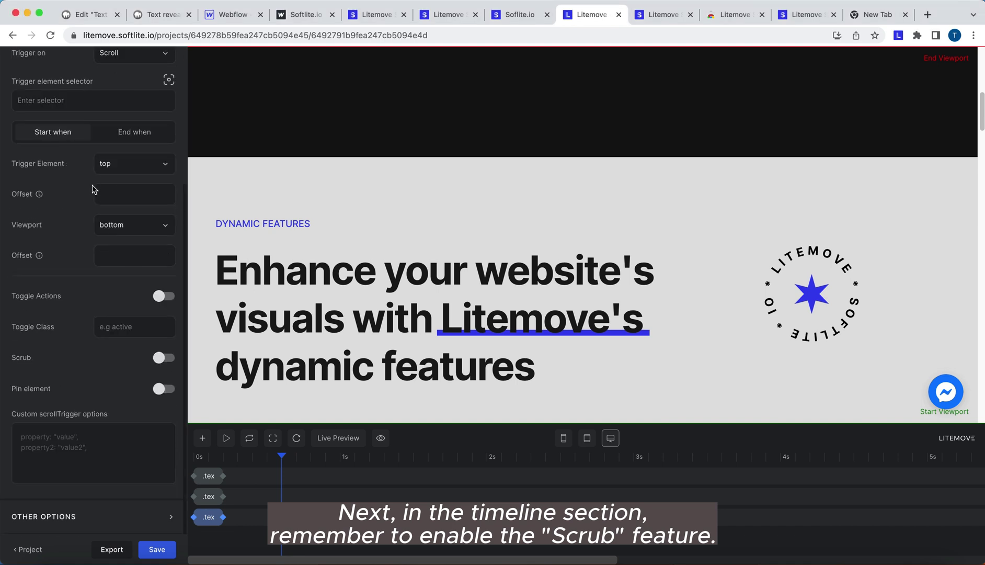
{"action": "left_click", "coordinate": [164, 360]}
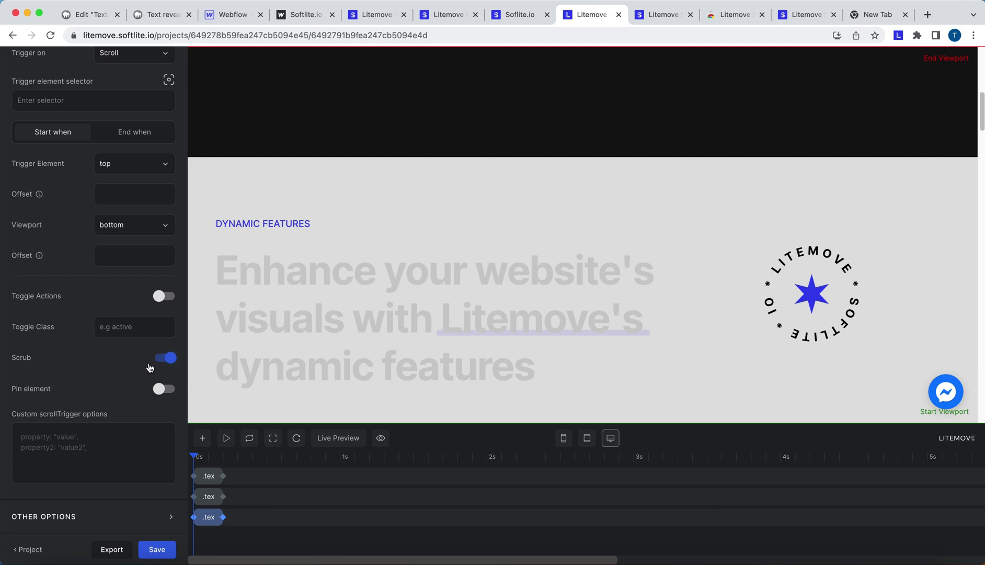
- Scroll the live preview to check the scrubbed reveal, then save the project
{"action": "left_click", "coordinate": [336, 442]}
{"action": "scroll", "coordinate": [349, 363], "scroll_direction": "up", "scroll_amount": 6}
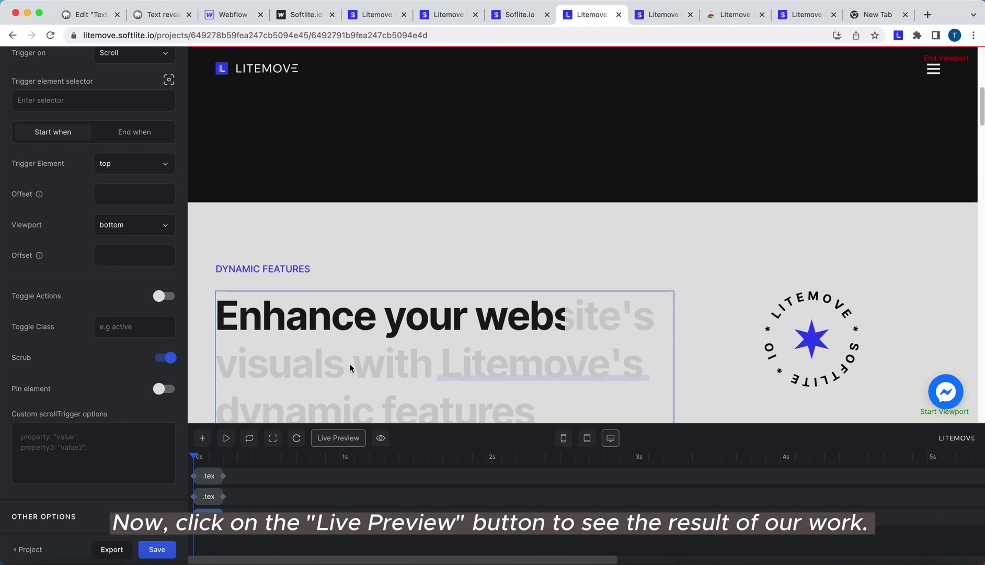
{"action": "scroll", "coordinate": [352, 358], "scroll_direction": "down", "scroll_amount": 6}
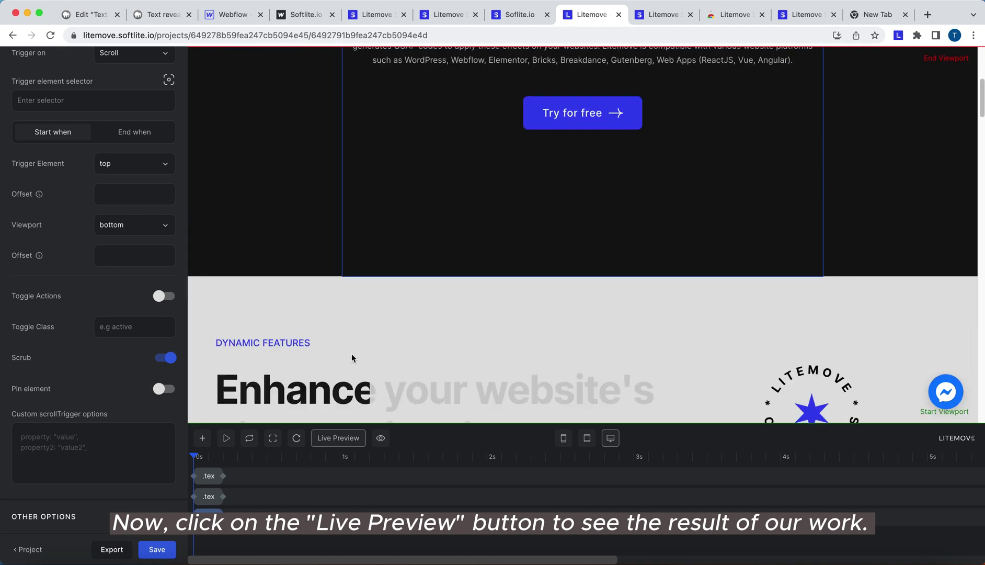
{"action": "scroll", "coordinate": [352, 355], "scroll_direction": "down", "scroll_amount": 3}
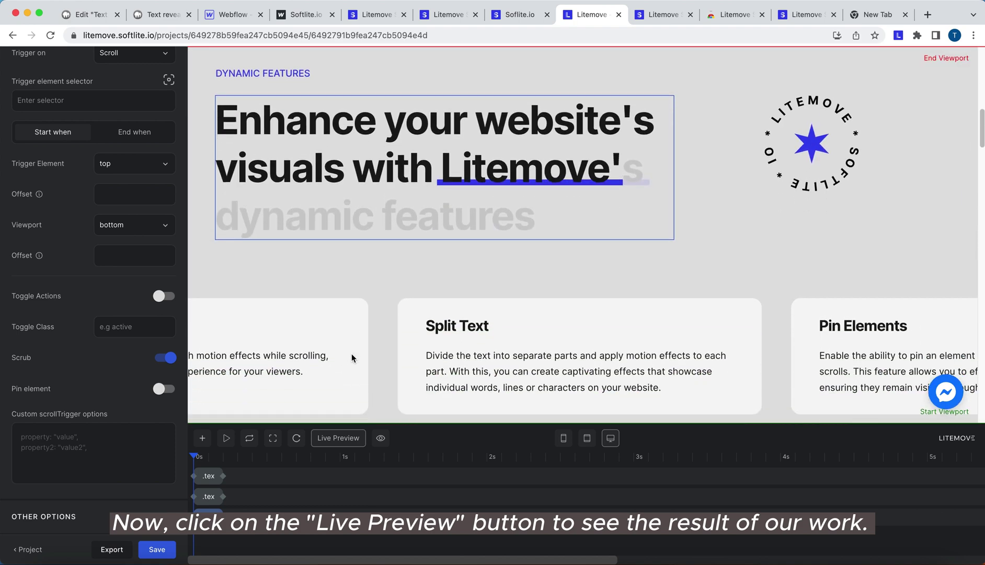
{"action": "scroll", "coordinate": [352, 354], "scroll_direction": "down", "scroll_amount": 2}
{"action": "scroll", "coordinate": [352, 353], "scroll_direction": "up", "scroll_amount": 3}
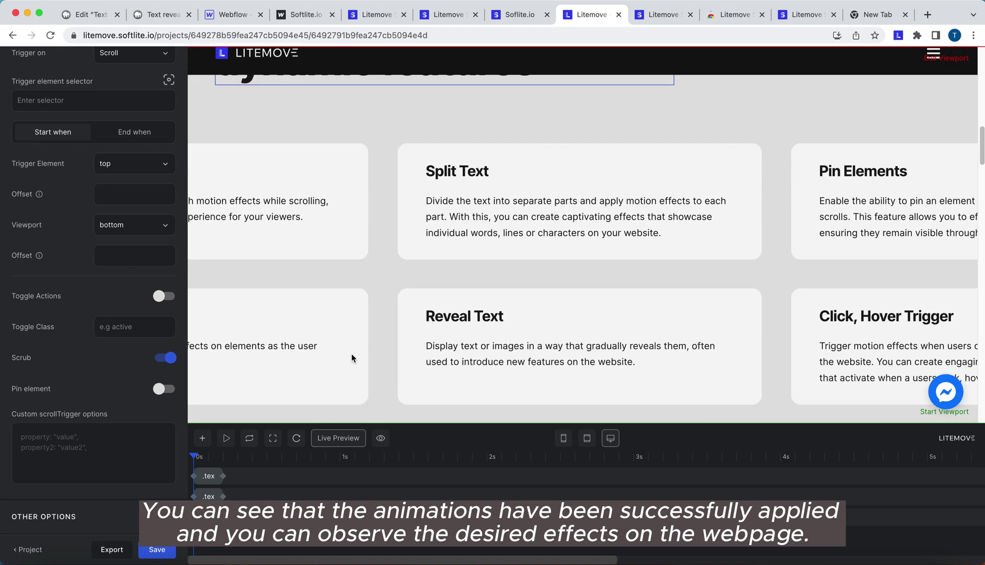
{"action": "scroll", "coordinate": [352, 354], "scroll_direction": "up", "scroll_amount": 4}
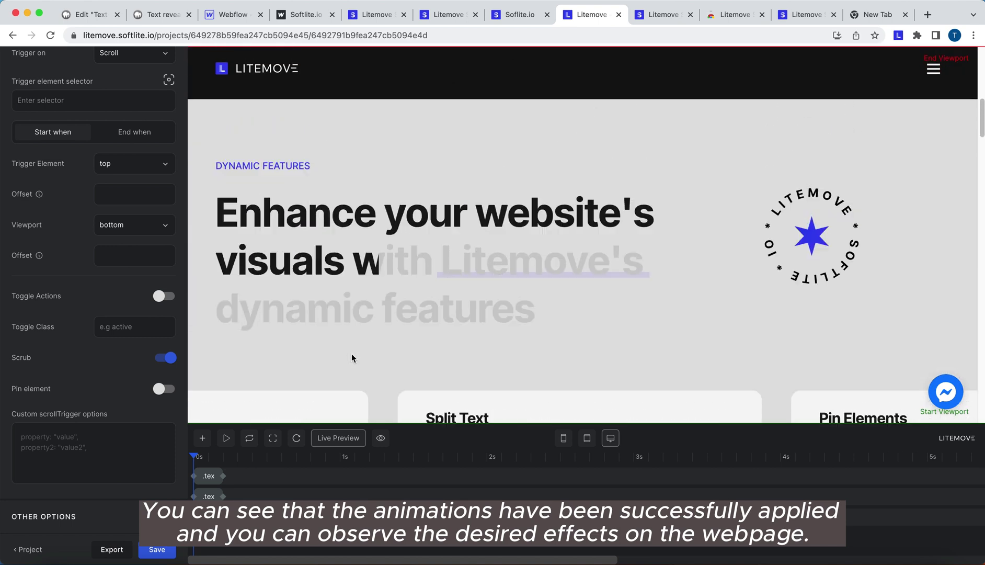
{"action": "scroll", "coordinate": [352, 354], "scroll_direction": "down", "scroll_amount": 4}
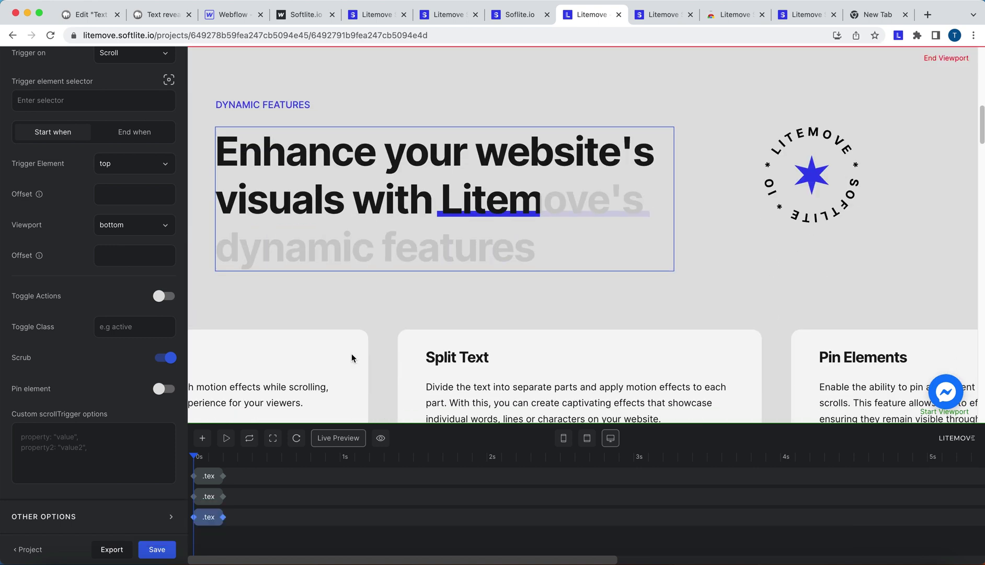
{"action": "left_click", "coordinate": [157, 549]}
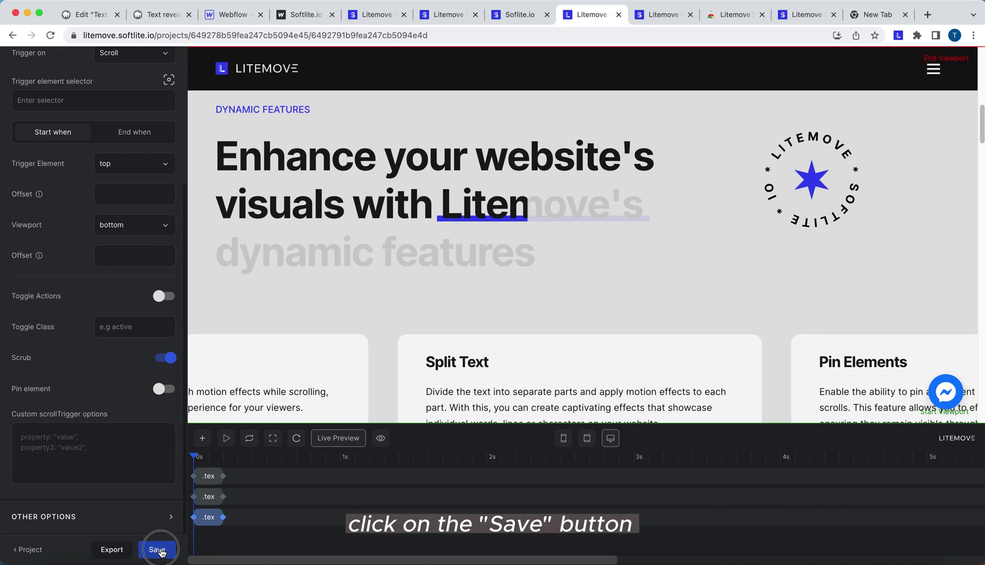
- Export the animation and copy its Javascript Library code for Elementor
{"action": "left_click", "coordinate": [115, 548]}
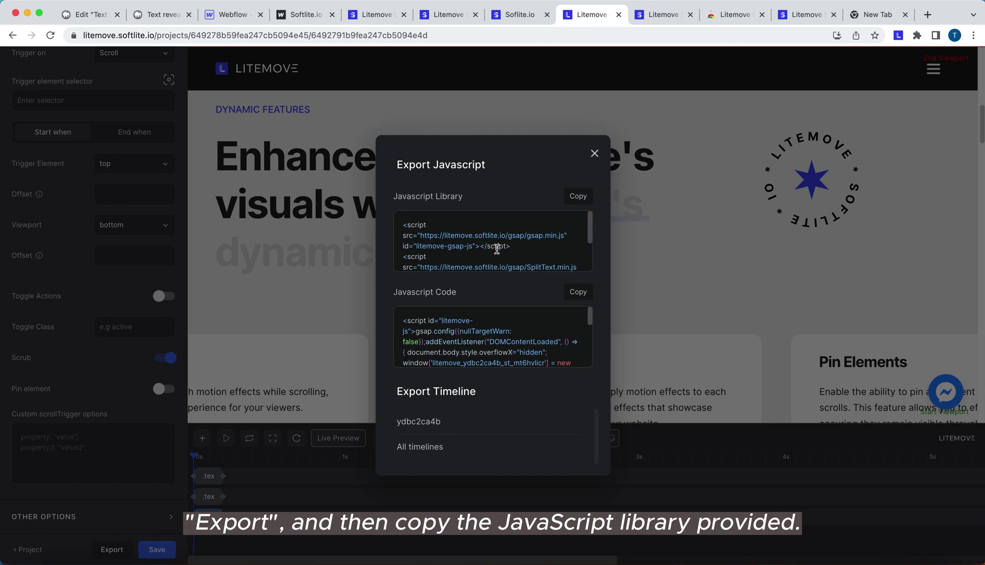
{"action": "left_click", "coordinate": [578, 198]}
{"action": "left_click", "coordinate": [82, 14]}
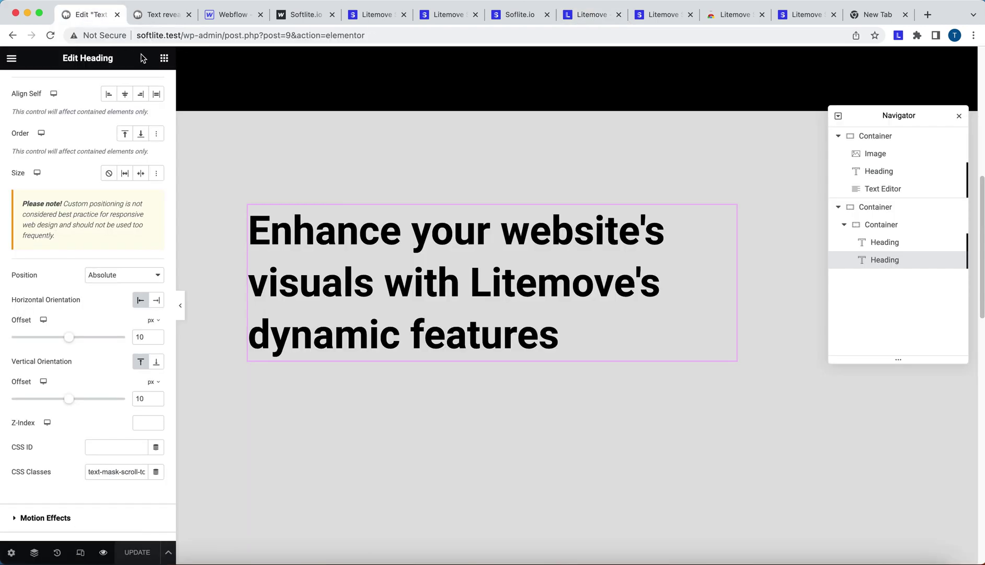
- Add an HTML widget found by searching 'html' below the heading
{"action": "left_click", "coordinate": [162, 61]}
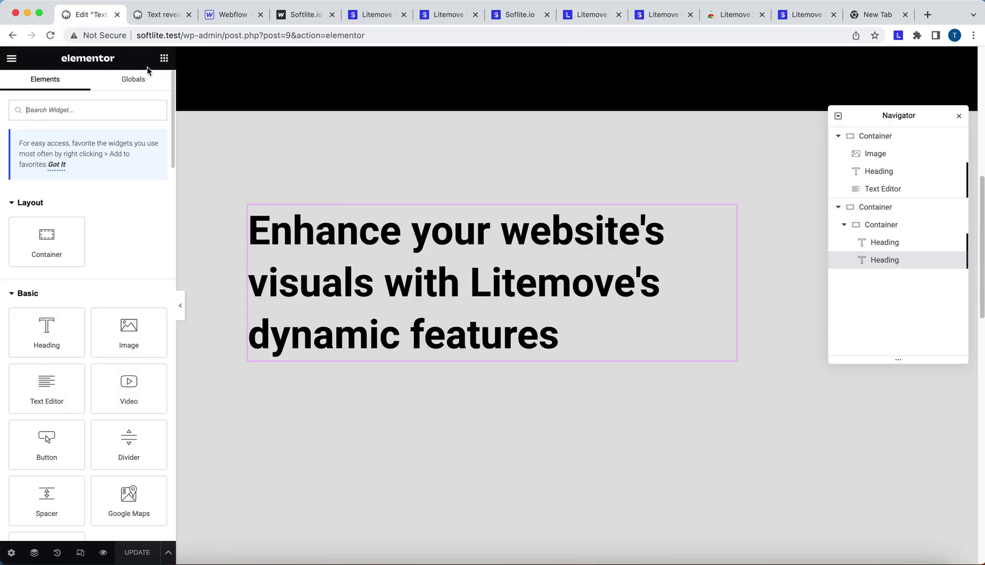
{"action": "left_click", "coordinate": [119, 107]}
{"action": "type", "text": "html"}
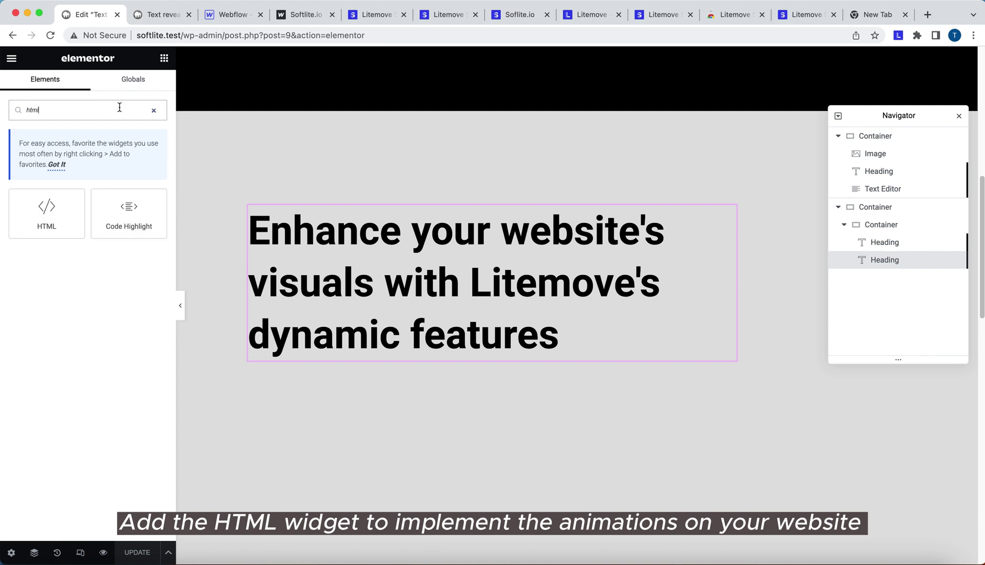
{"action": "left_click_drag", "start_coordinate": [46, 211], "coordinate": [336, 359]}
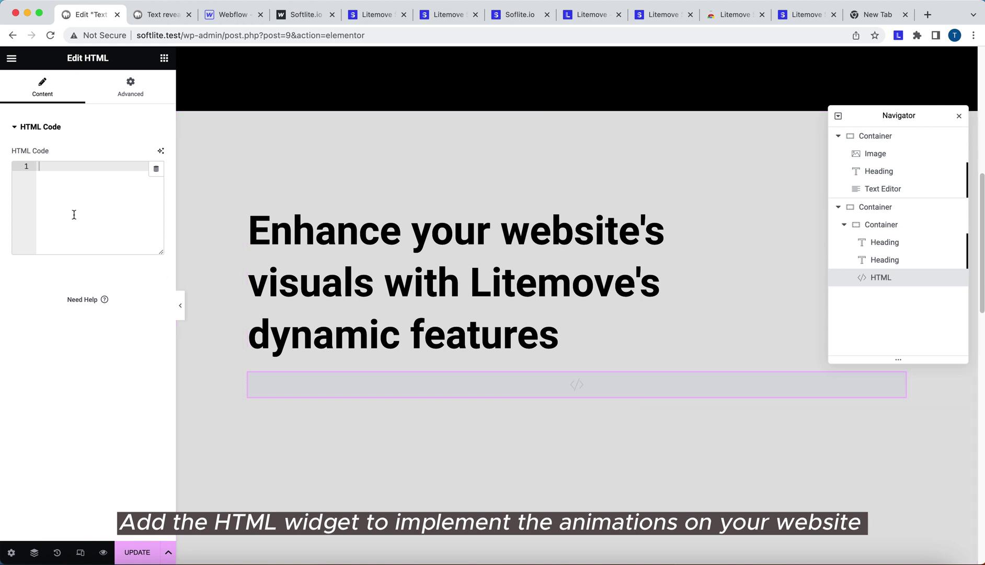
{"action": "left_click", "coordinate": [74, 215]}
- Paste the GSAP library scripts and Litemove's Javascript Code into the HTML widget
{"action": "key", "text": "super+v"}
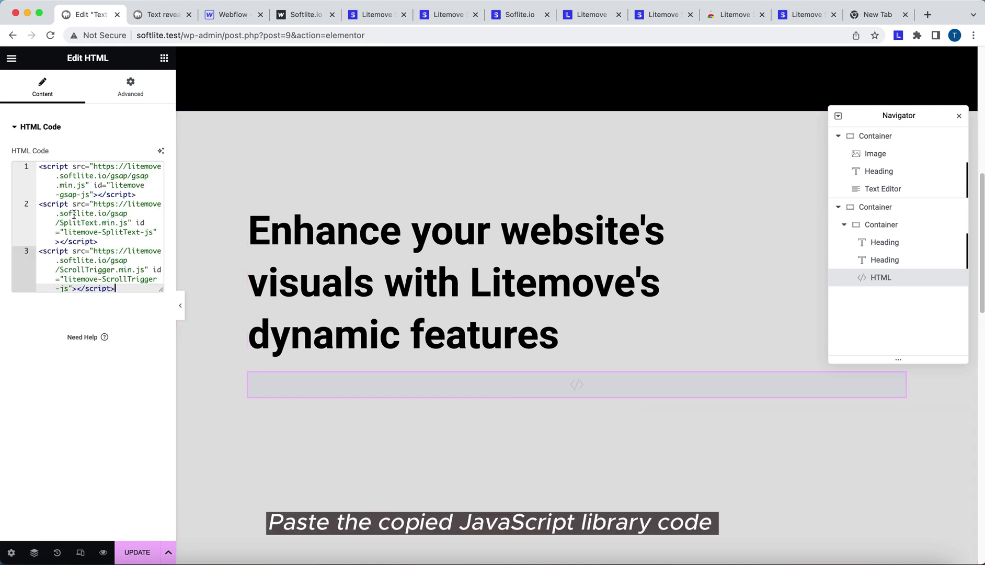
{"action": "key", "text": "Return"}
{"action": "key", "text": "Return"}
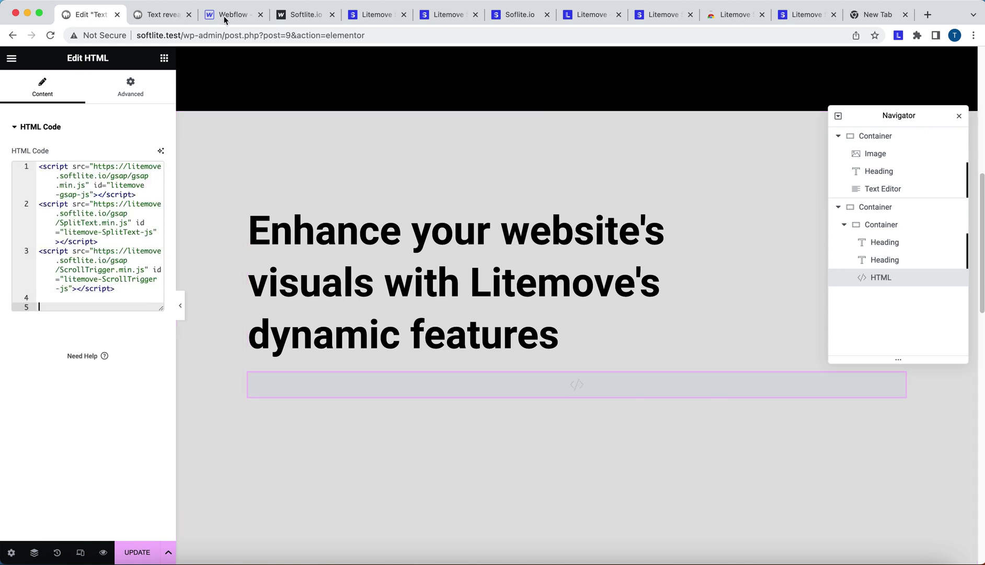
{"action": "left_click", "coordinate": [659, 20]}
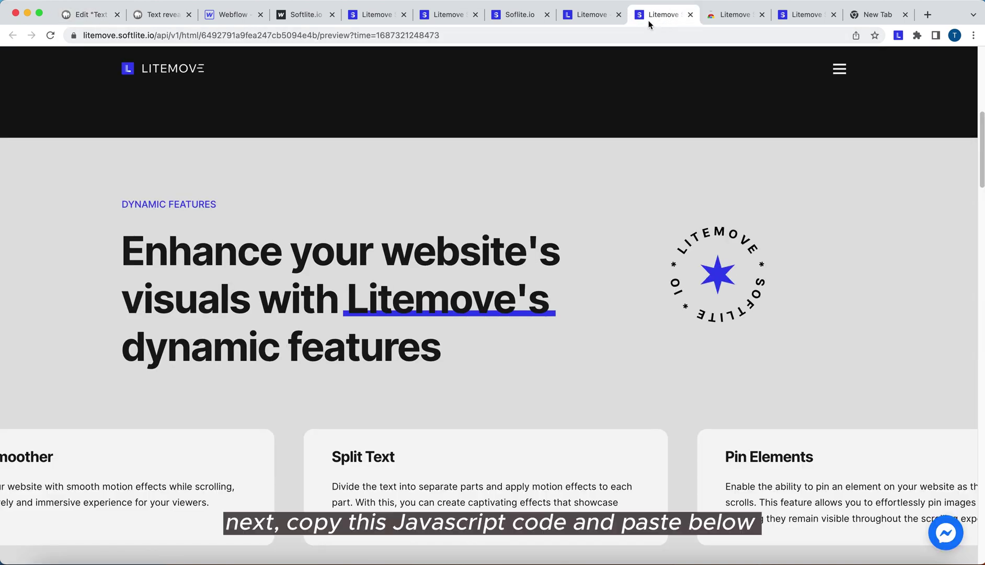
{"action": "left_click", "coordinate": [600, 15]}
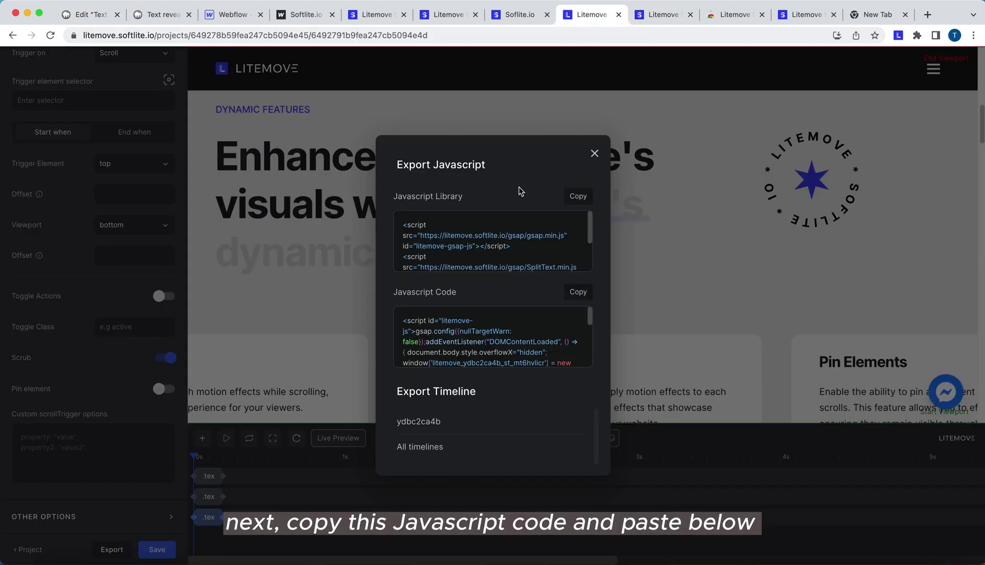
{"action": "left_click", "coordinate": [578, 292]}
{"action": "left_click", "coordinate": [102, 21]}
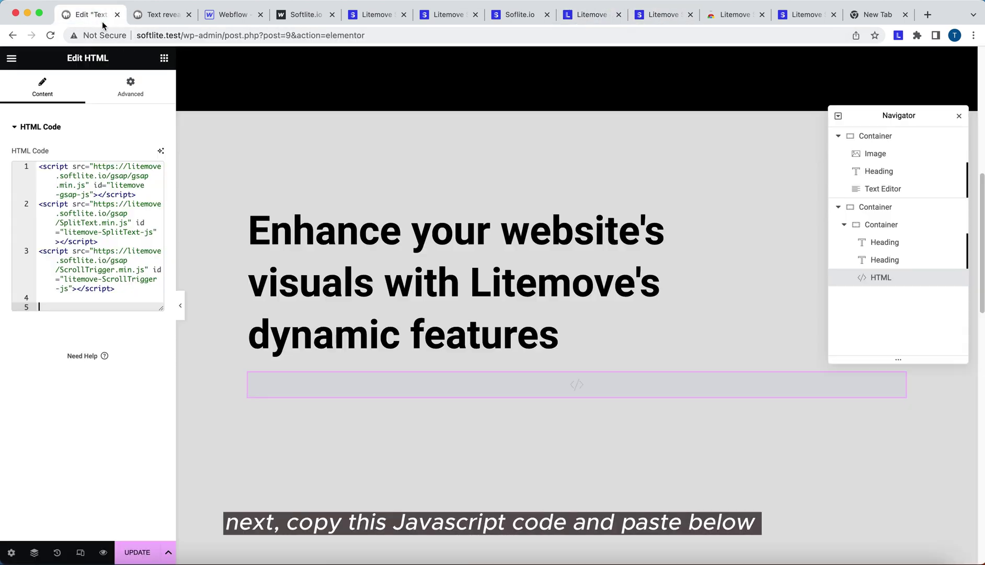
{"action": "key", "text": "super+v"}
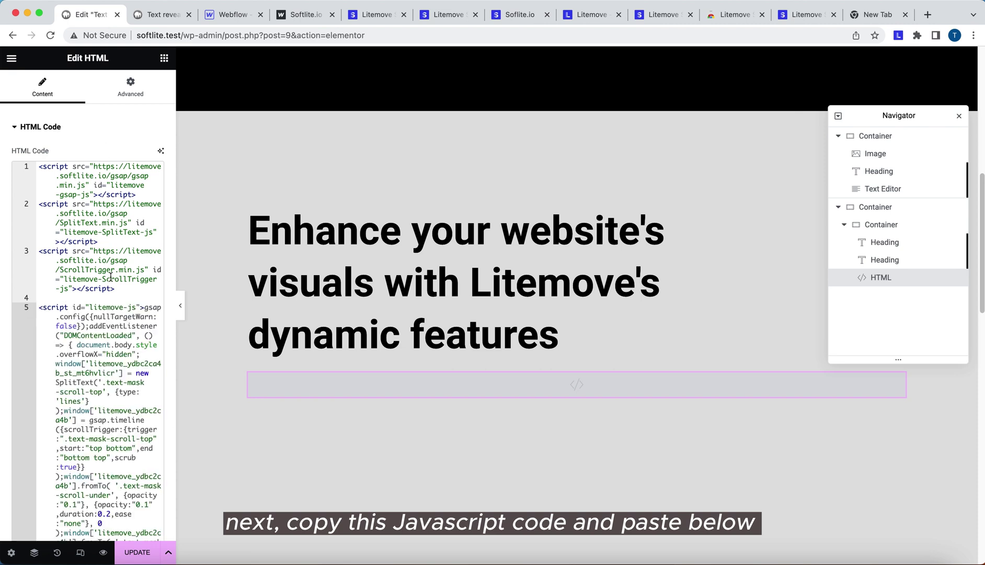
- Update the Elementor page to save the changes
{"action": "scroll", "coordinate": [111, 277], "scroll_direction": "down", "scroll_amount": 3}
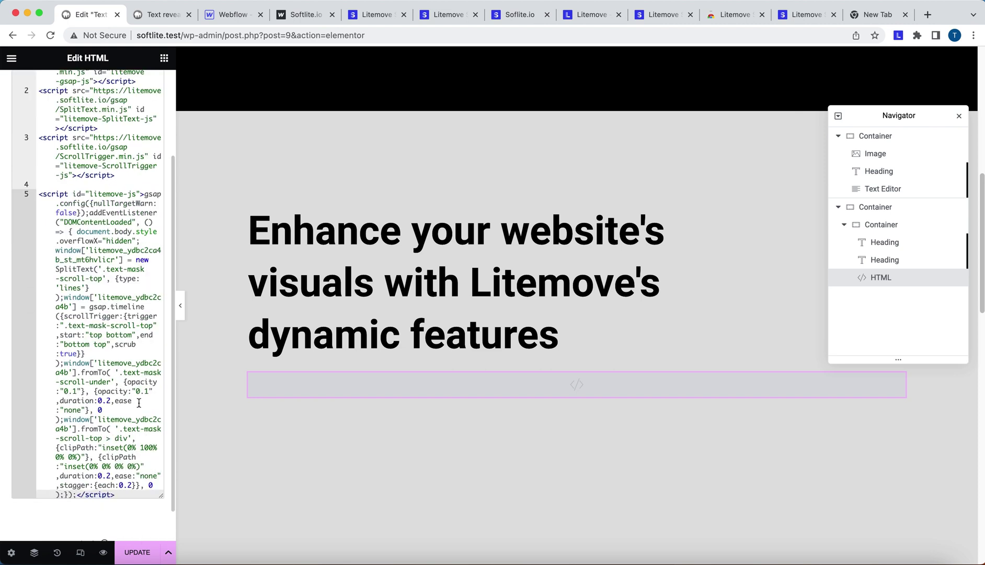
{"action": "left_click", "coordinate": [137, 550]}
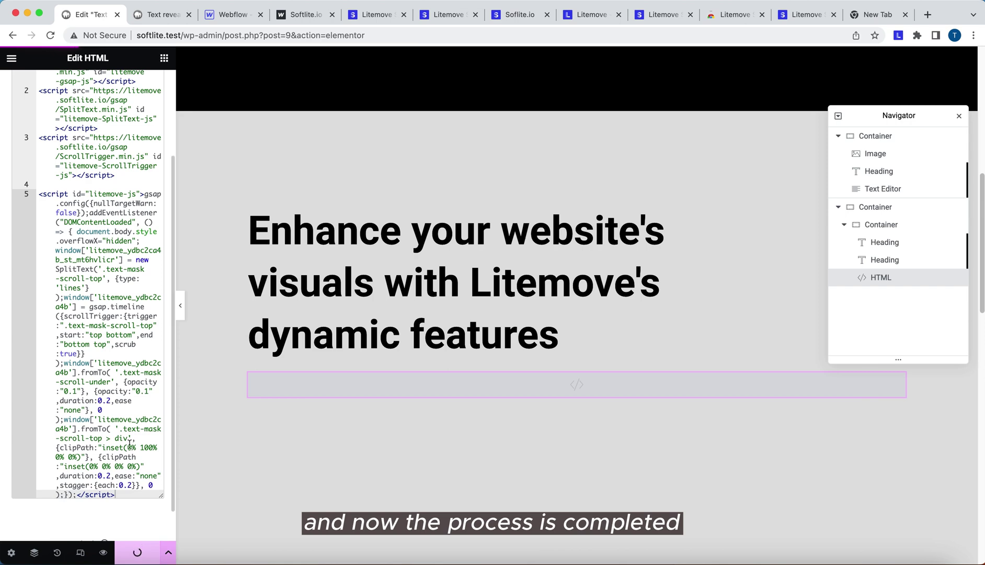
{"action": "scroll", "coordinate": [126, 401], "scroll_direction": "up", "scroll_amount": 4}
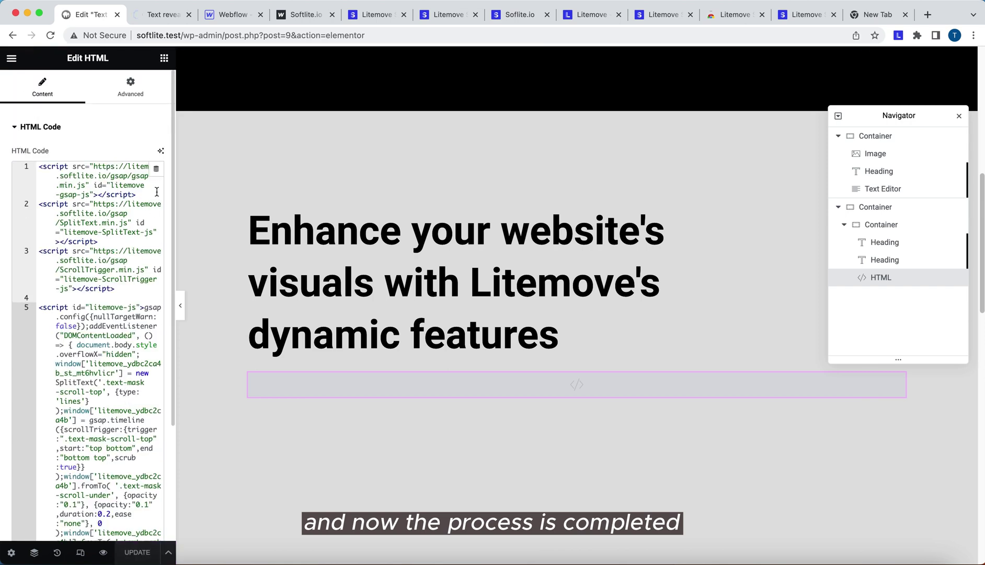
- Search Bricks elements for 'cod' and drag a Code element onto the canvas
{"action": "left_click", "coordinate": [365, 19]}
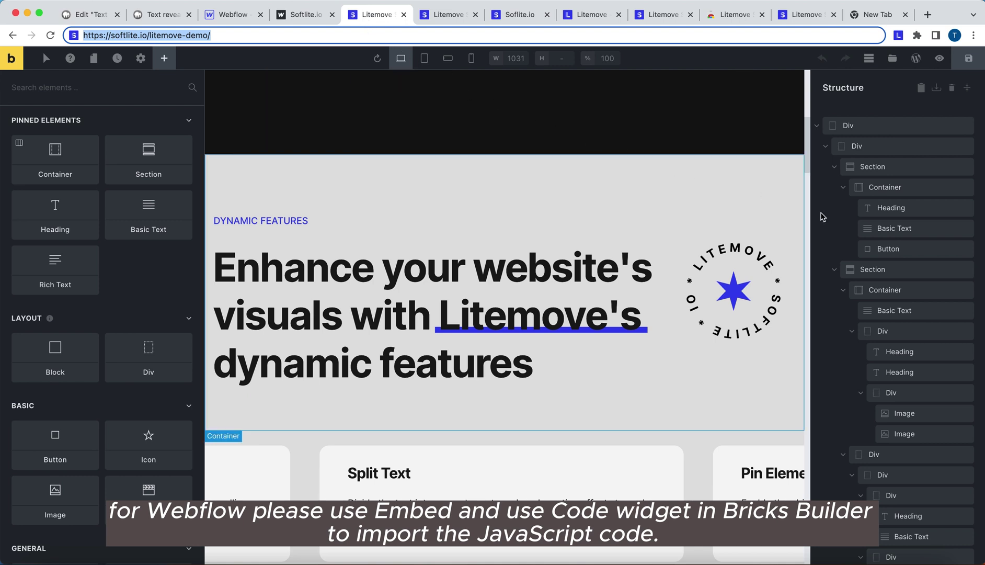
{"action": "left_click", "coordinate": [156, 92]}
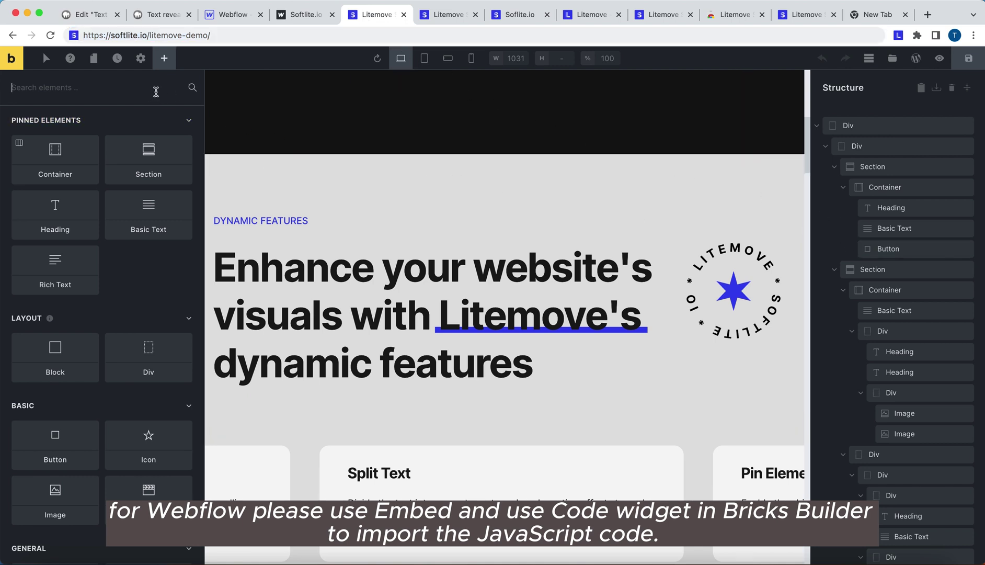
{"action": "type", "text": "code"}
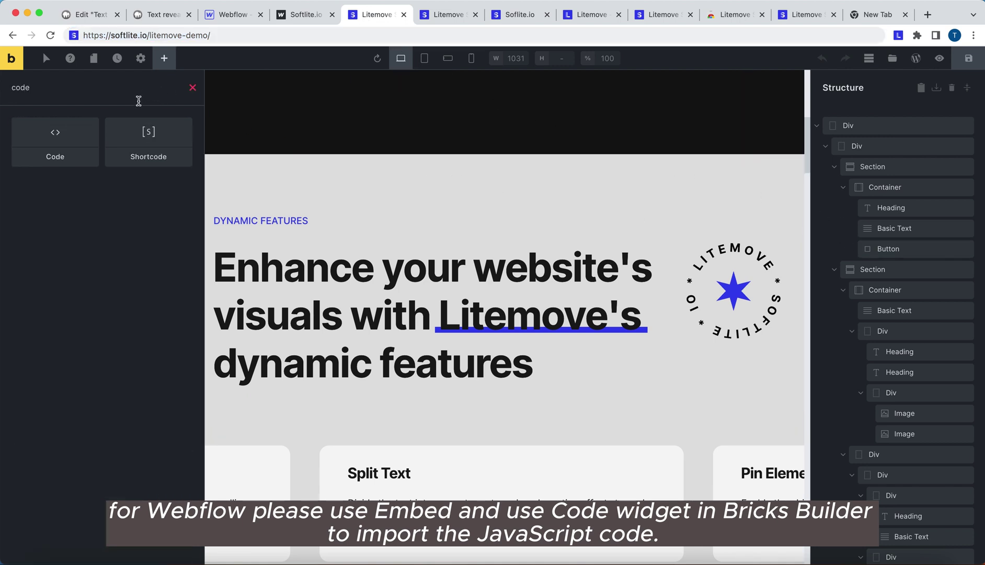
{"action": "left_click_drag", "start_coordinate": [69, 136], "coordinate": [262, 87]}
{"action": "left_click", "coordinate": [444, 18]}
- Open softlite.io/litemove/ and scroll to the Dynamic Features heading reveal
{"action": "left_click", "coordinate": [525, 17]}
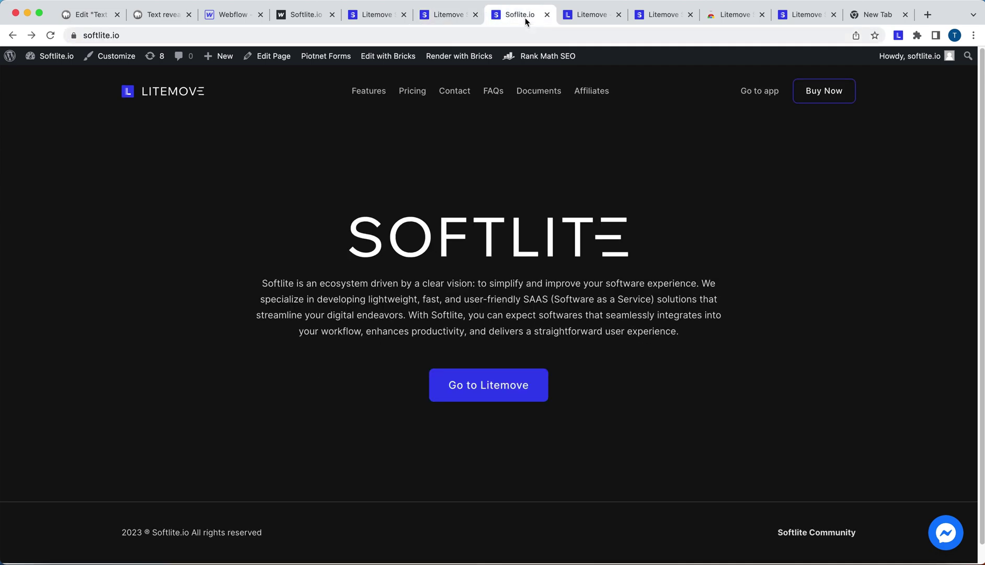
{"action": "left_click", "coordinate": [794, 16]}
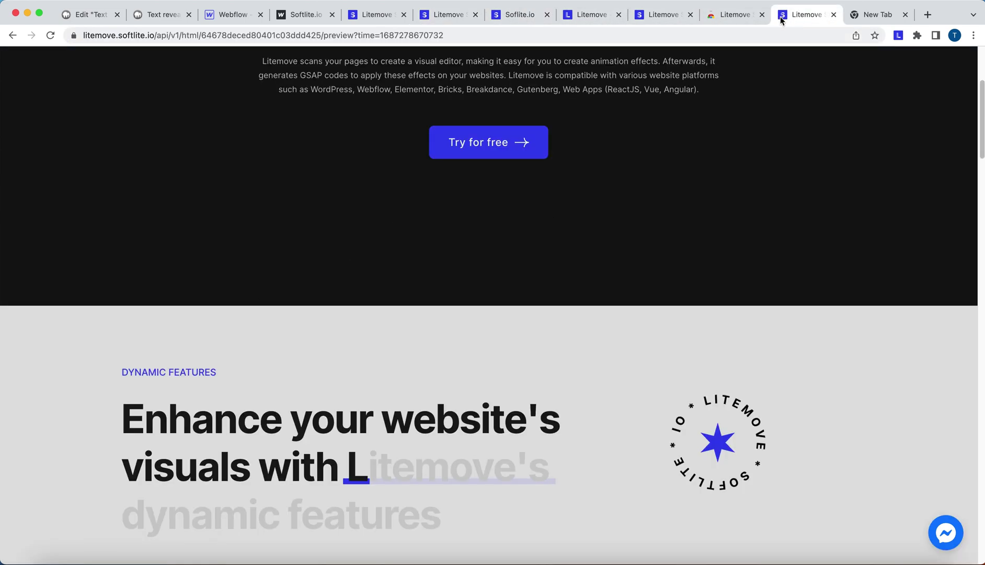
{"action": "left_click", "coordinate": [660, 15]}
{"action": "left_click", "coordinate": [586, 18]}
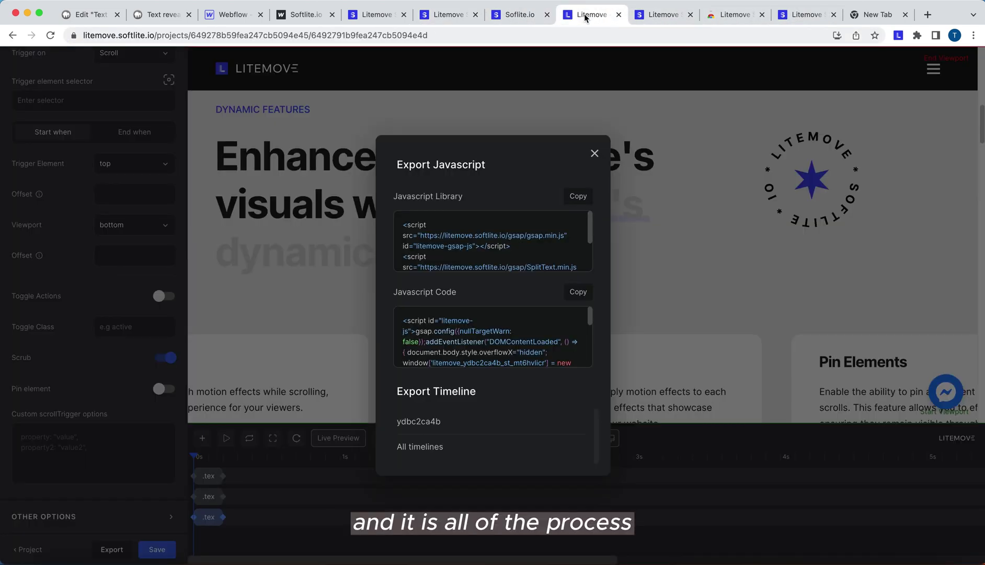
{"action": "left_click", "coordinate": [525, 15]}
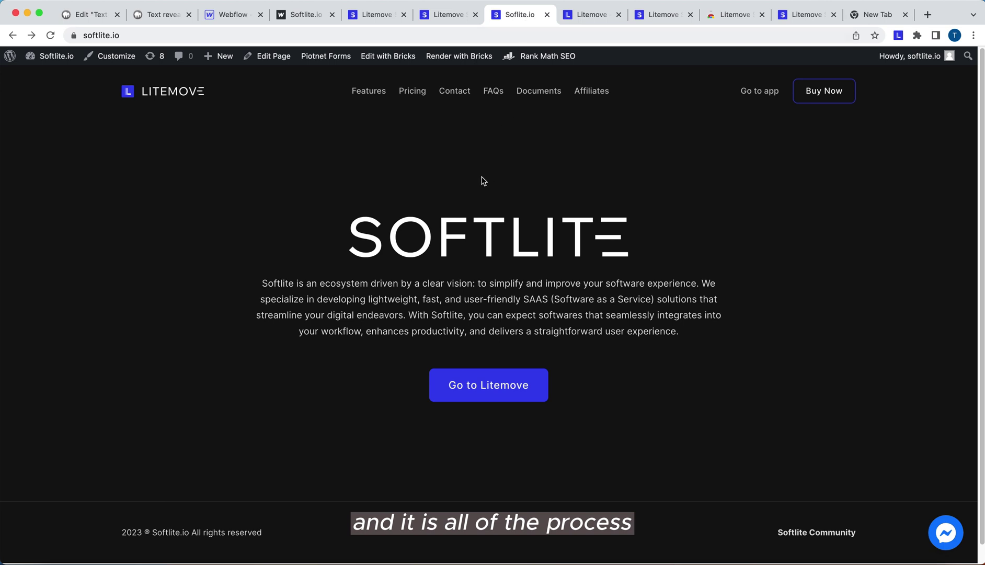
{"action": "left_click", "coordinate": [484, 387]}
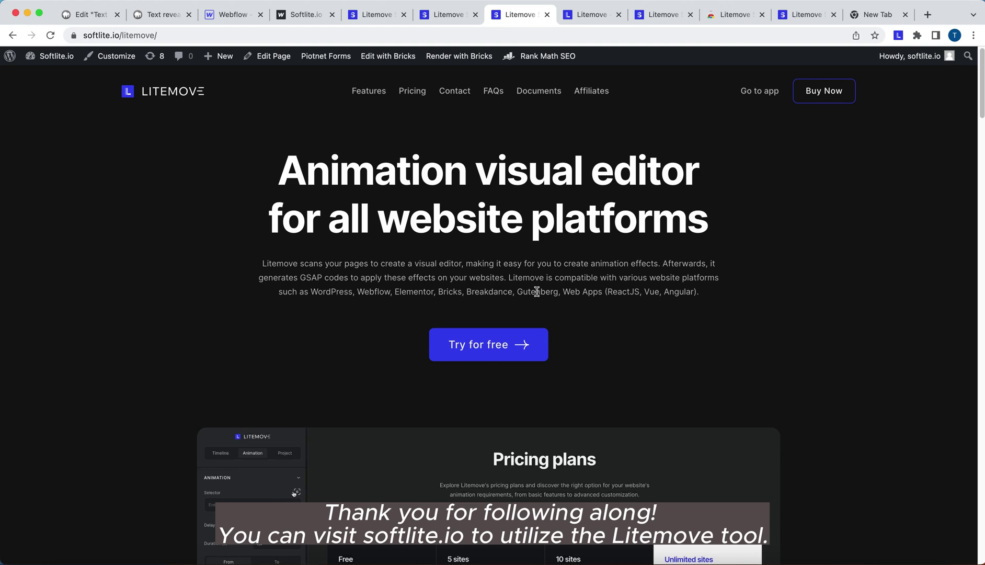
{"action": "scroll", "coordinate": [536, 291], "scroll_direction": "down", "scroll_amount": 15}
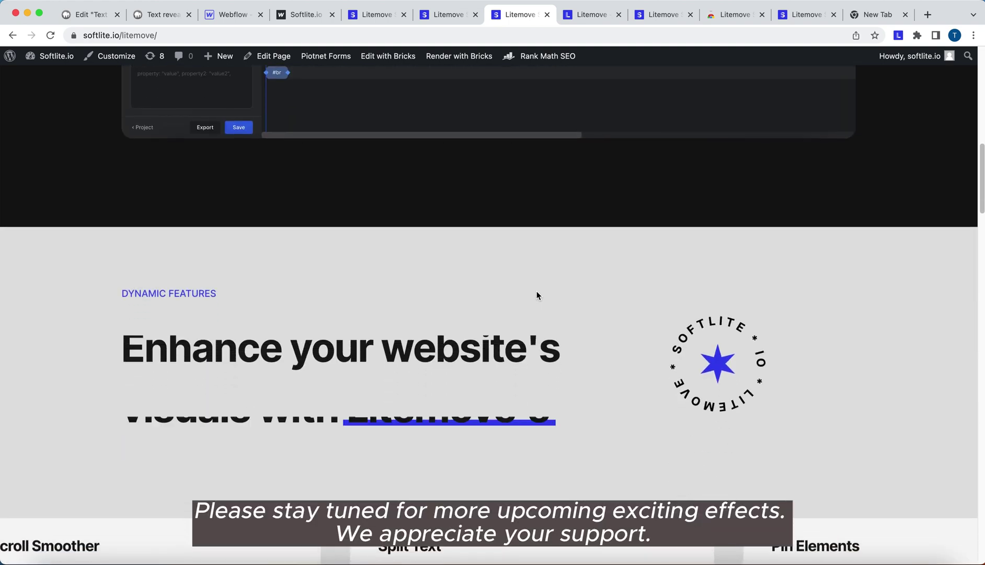